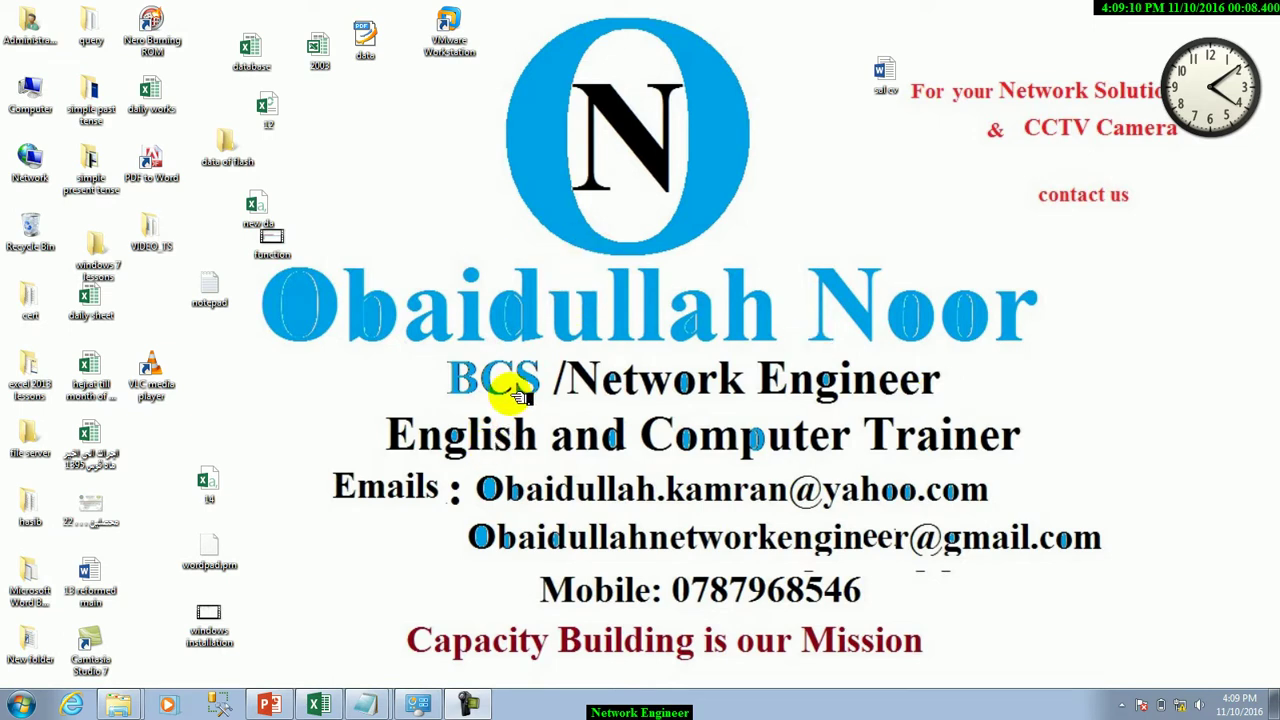
Create a new blank workbook, Book4, and select cells C6 and D8 on its Sheet1
click(318, 705)
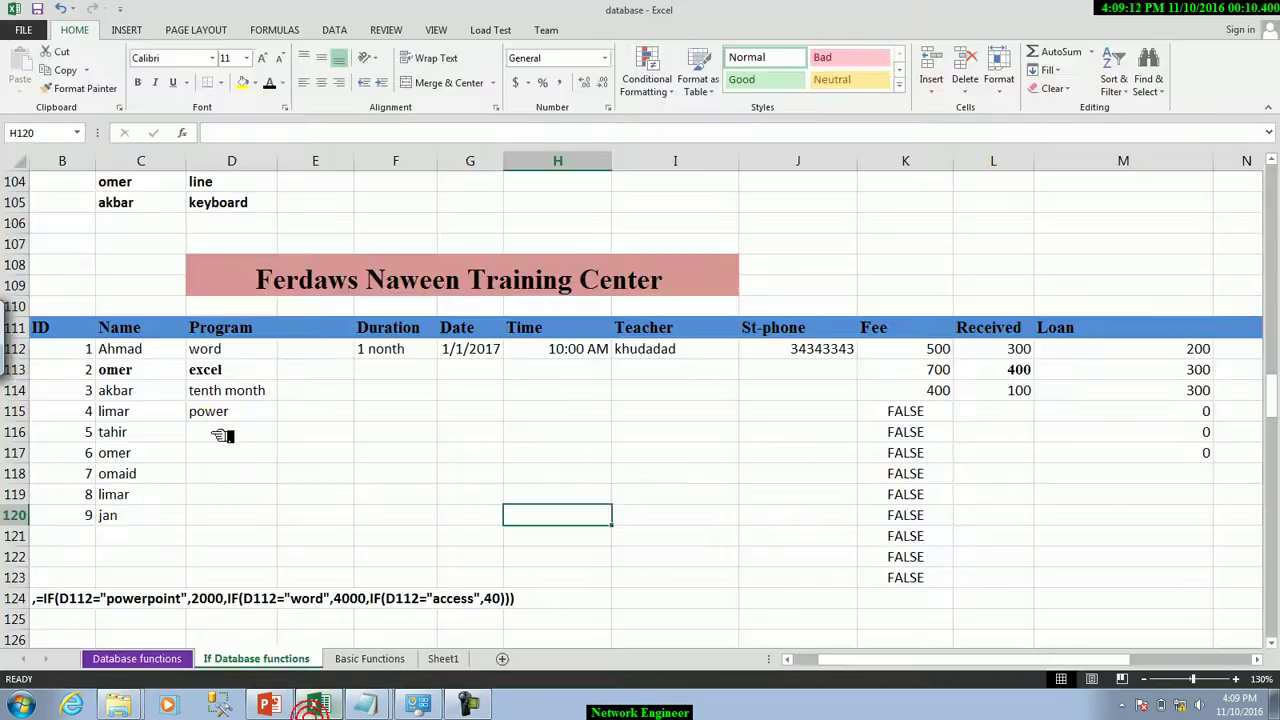
key(ctrl+n)
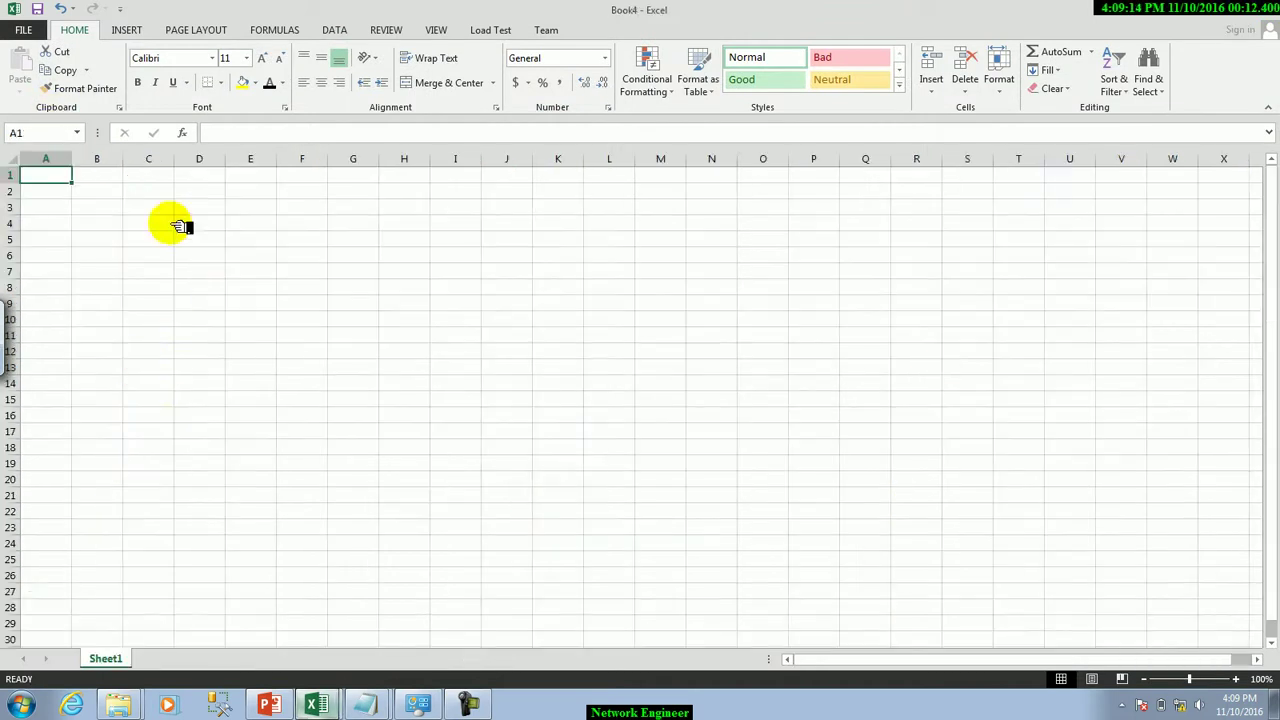
click(30, 30)
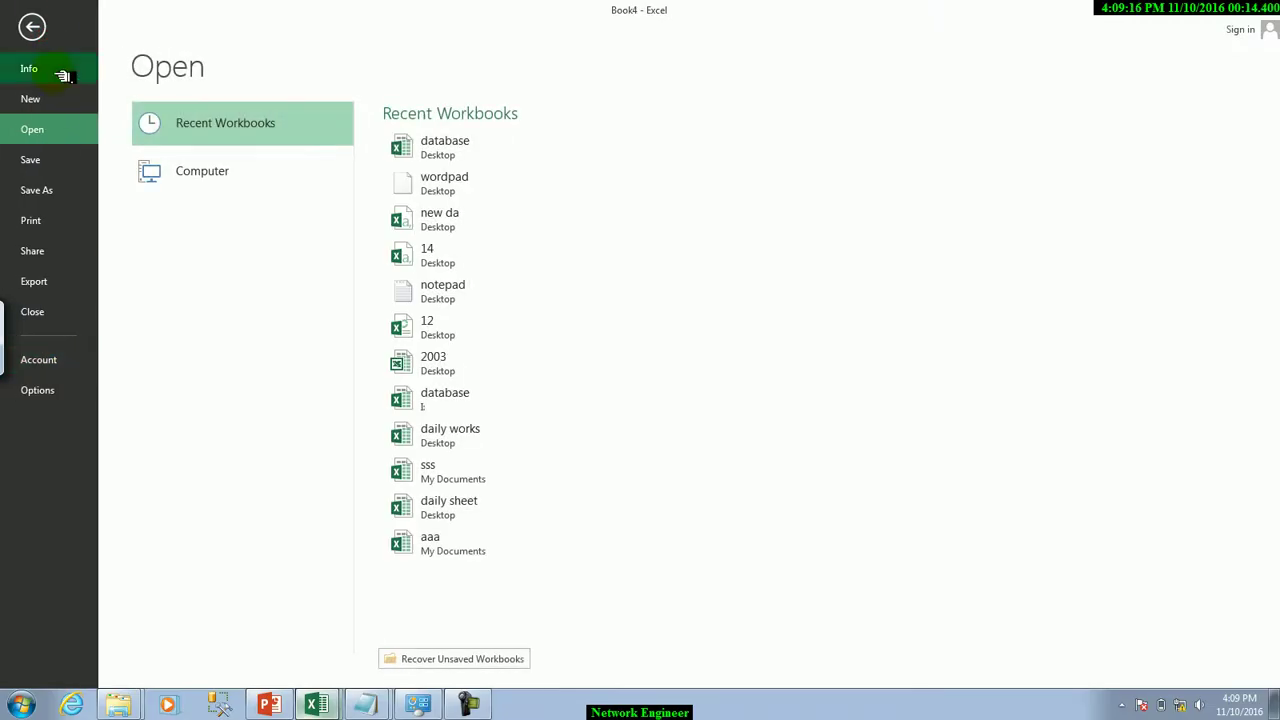
click(44, 40)
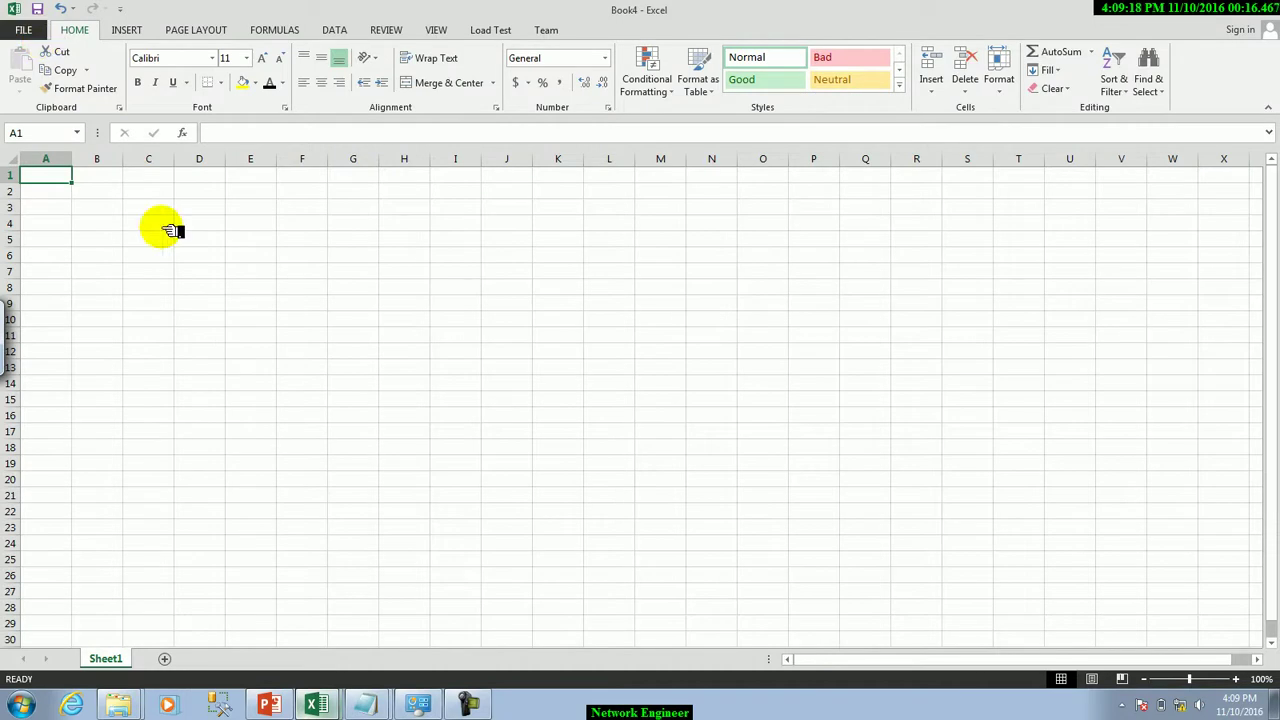
click(160, 254)
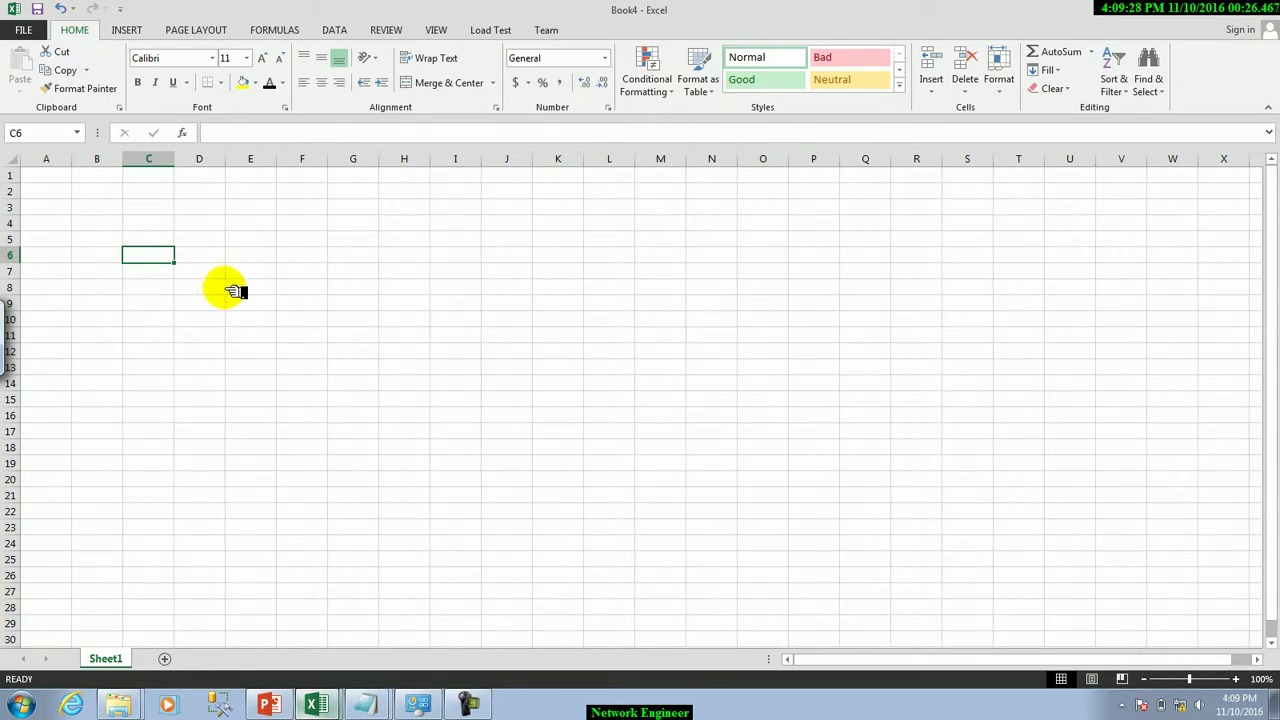
click(215, 287)
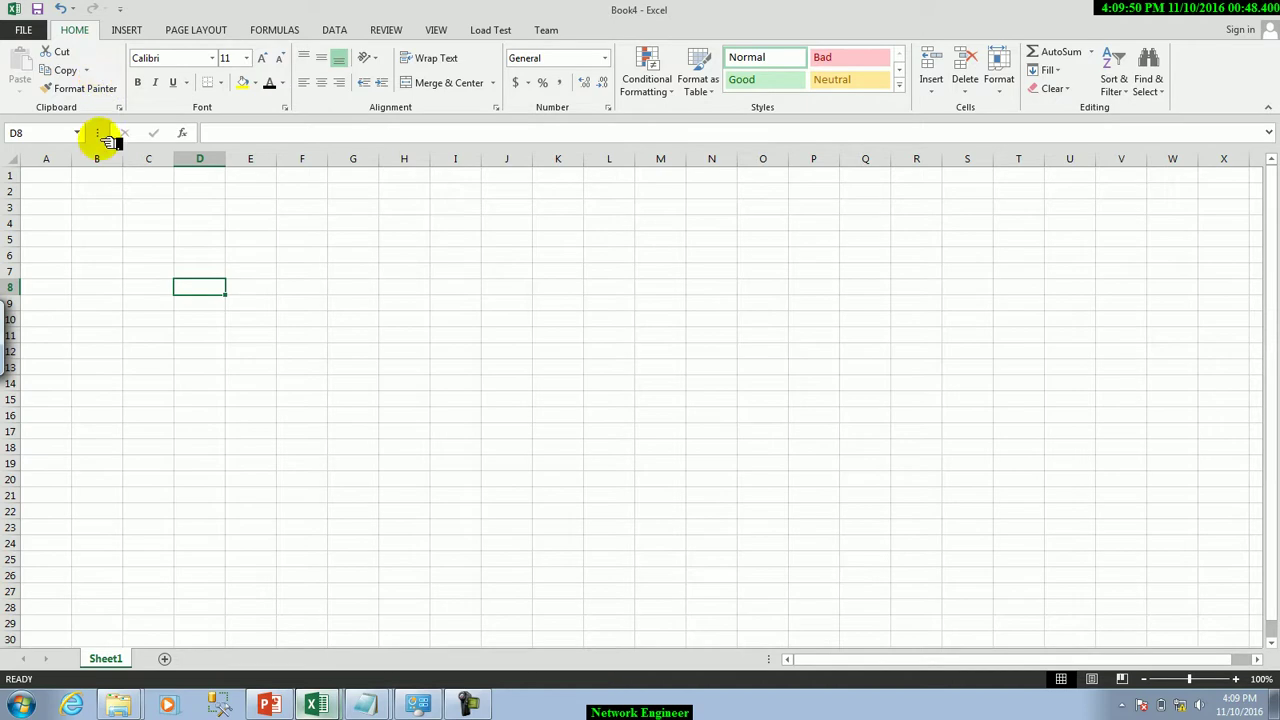
Switch back to the database workbook, open the If Database functions sheet, and select F113
click(315, 705)
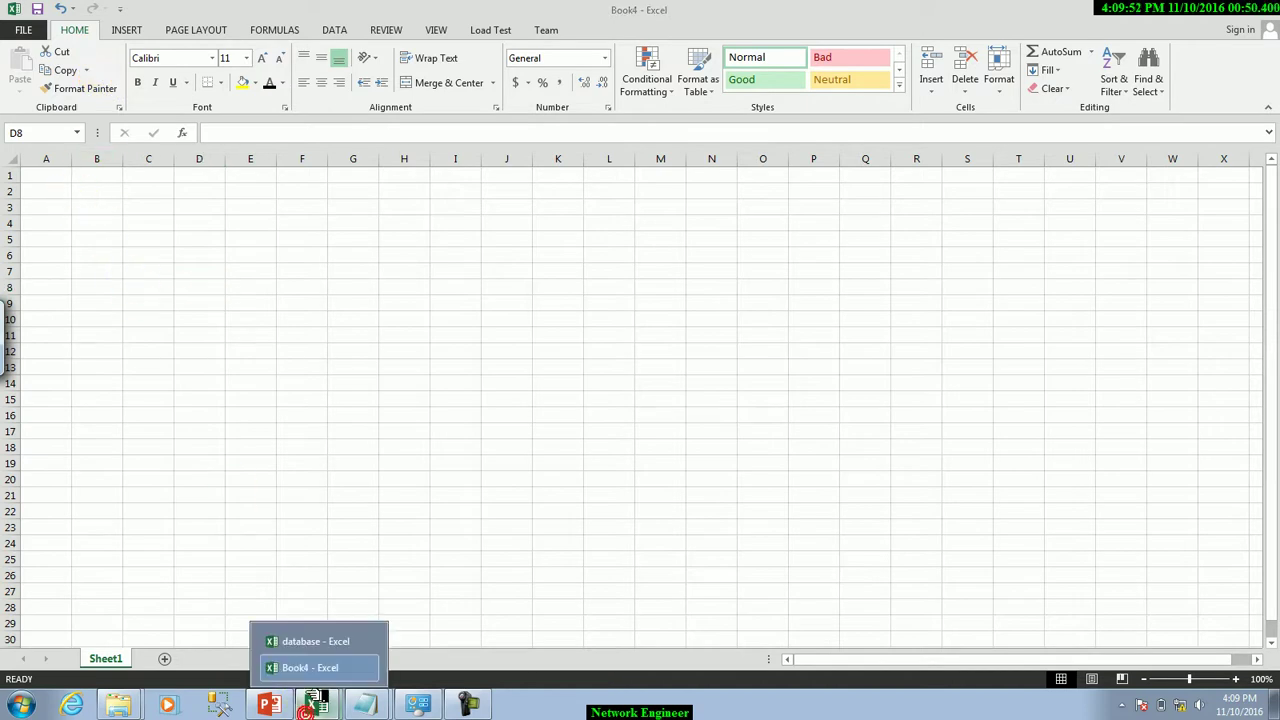
click(312, 645)
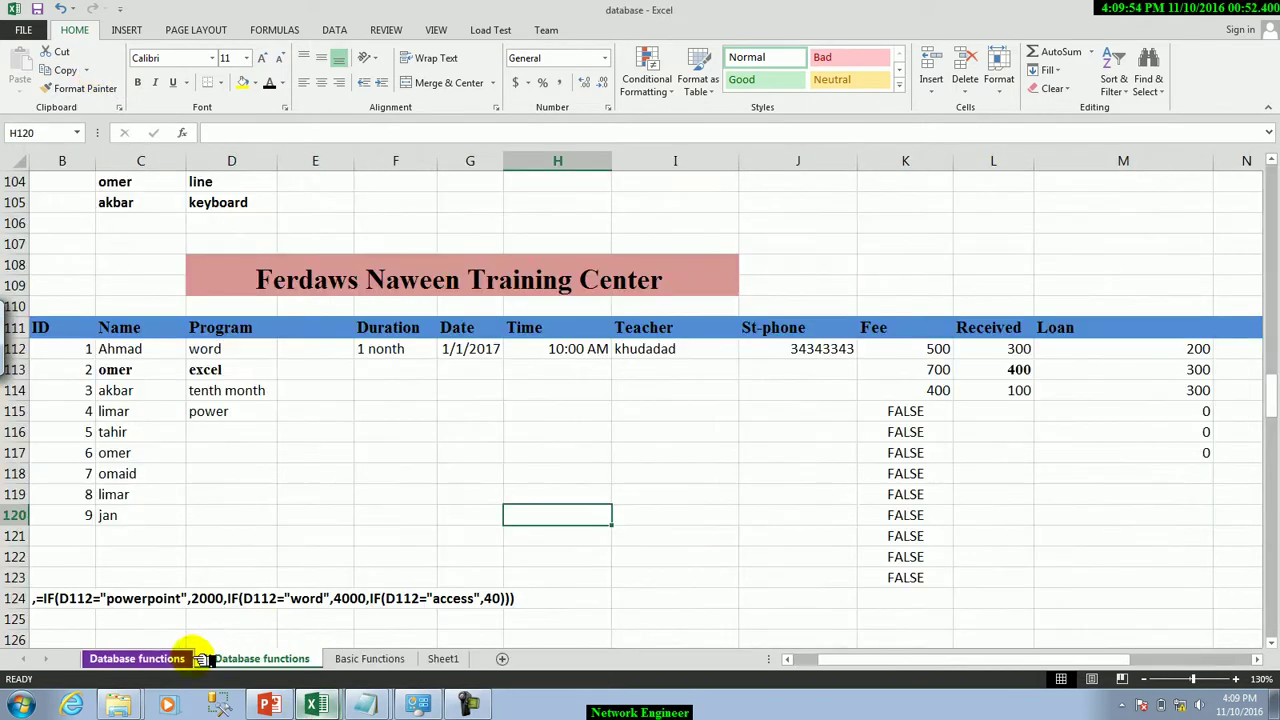
click(193, 658)
mouse_move(364, 705)
click(256, 658)
click(380, 369)
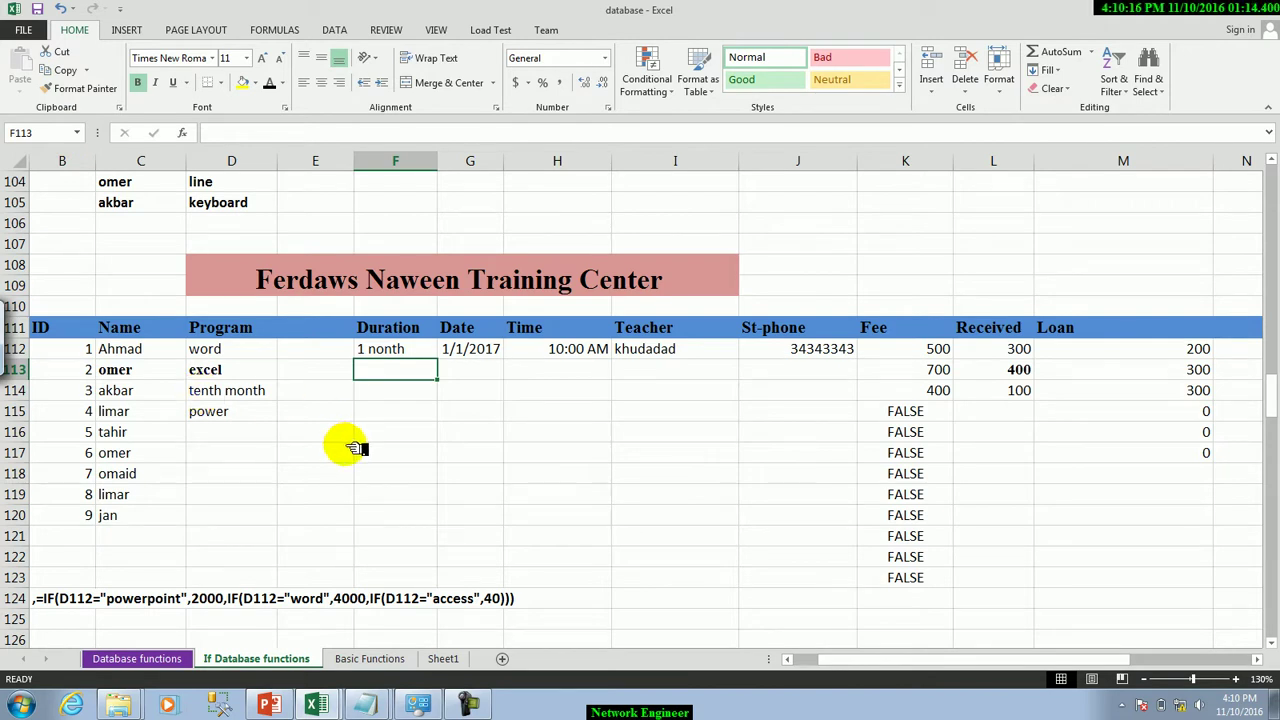
Cut 'power' from D115 and paste it into D119
click(213, 413)
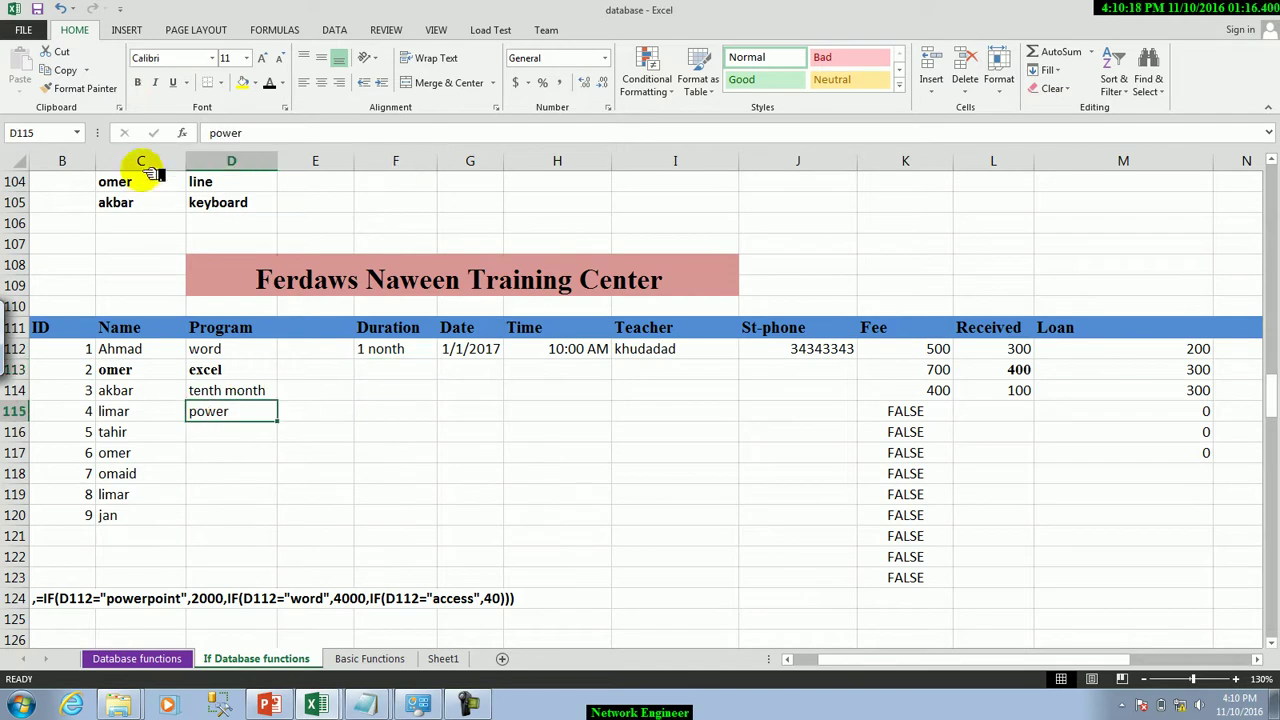
click(66, 52)
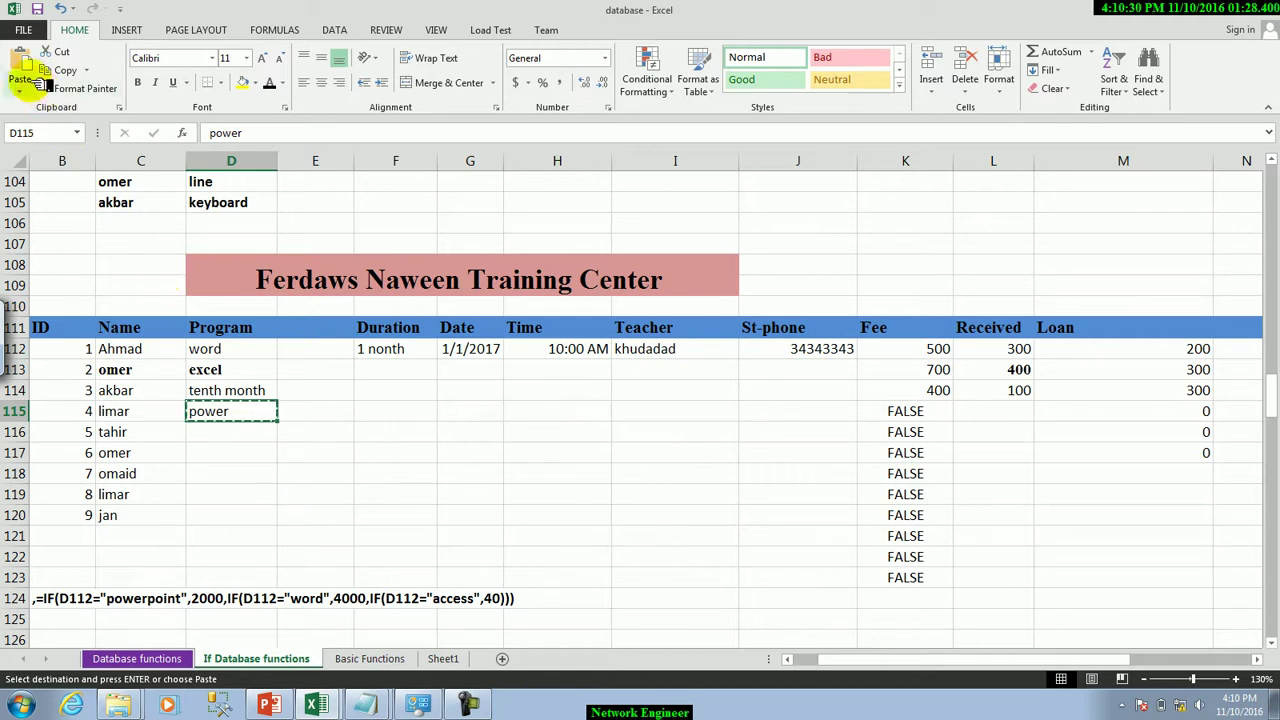
click(218, 500)
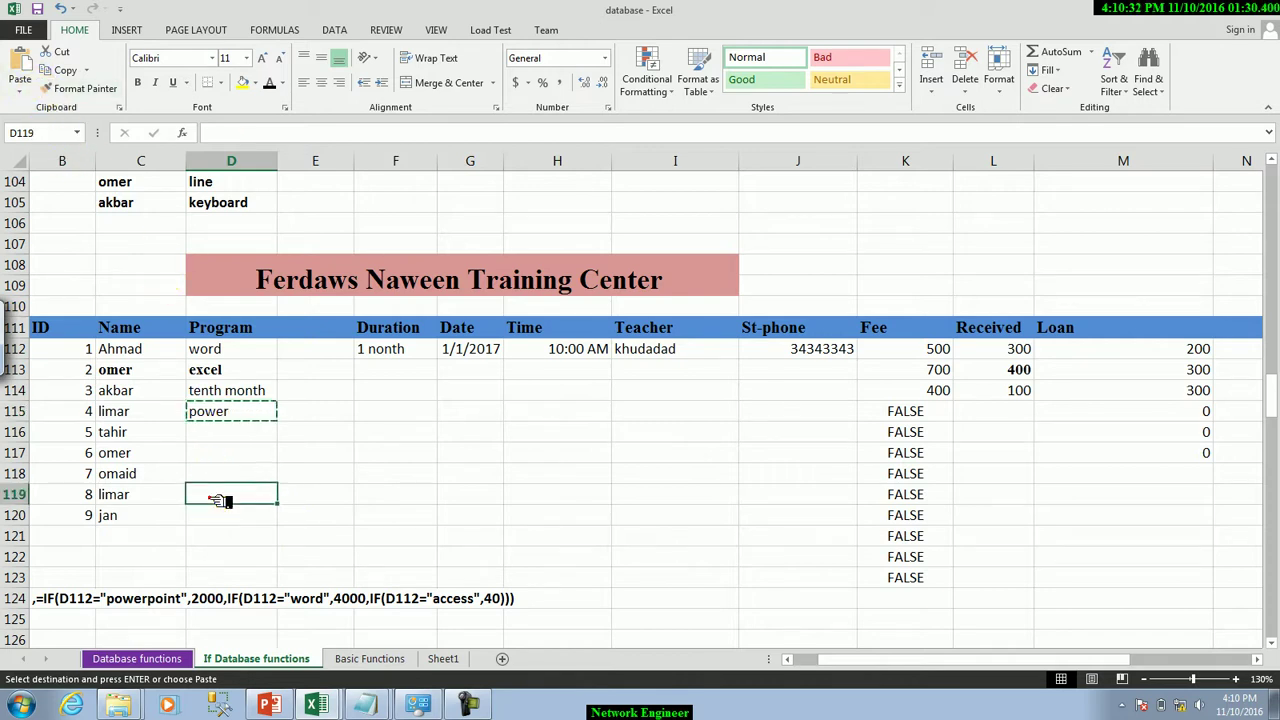
click(20, 62)
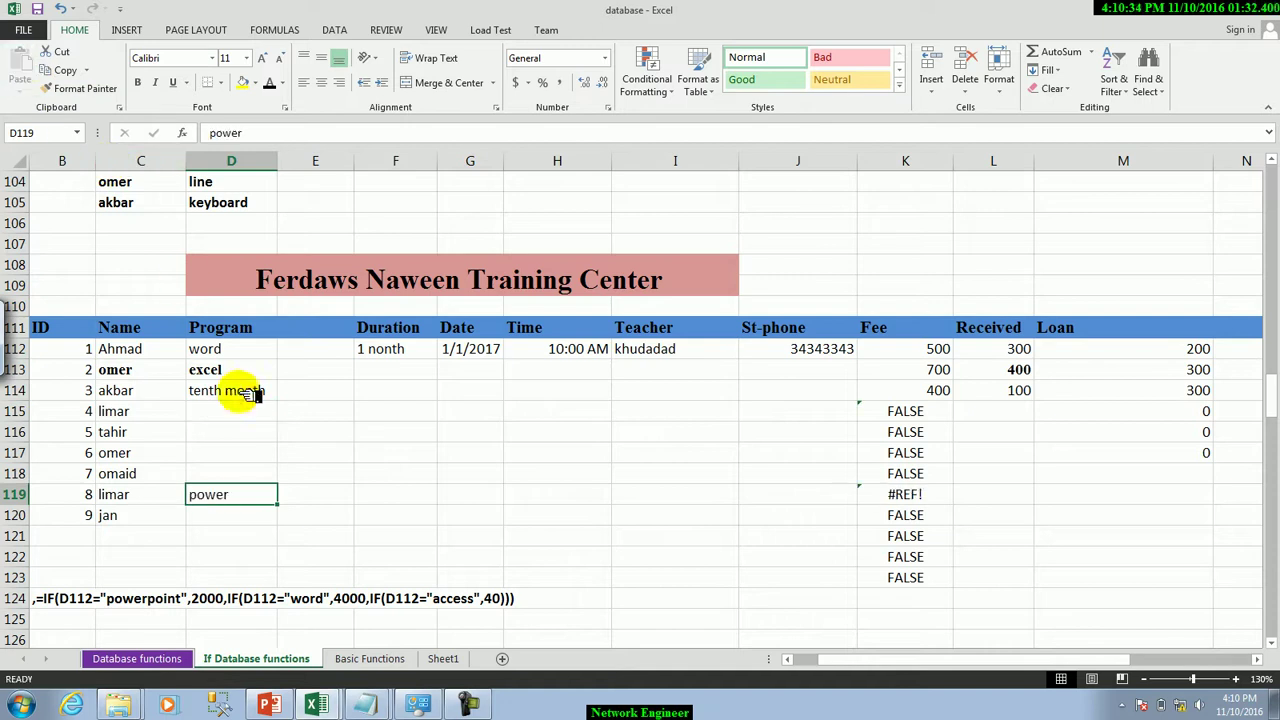
Drag 'power' from D119 back up to D115
click(251, 430)
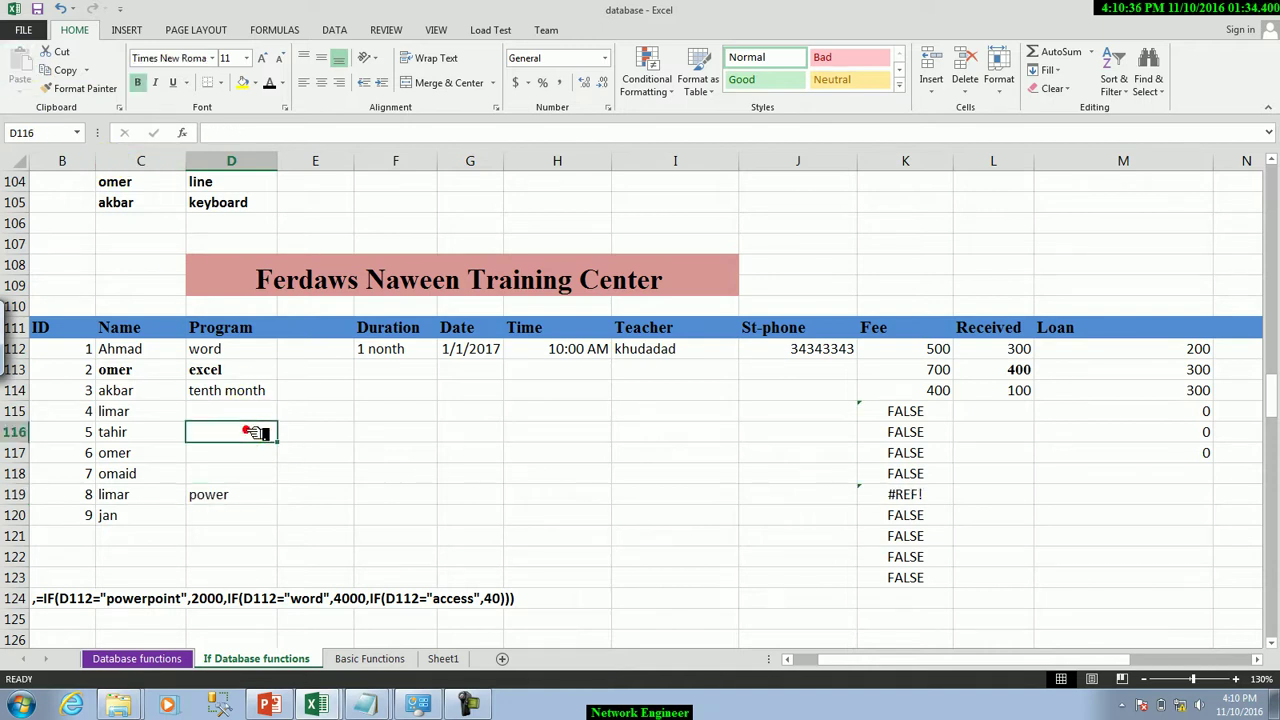
click(243, 497)
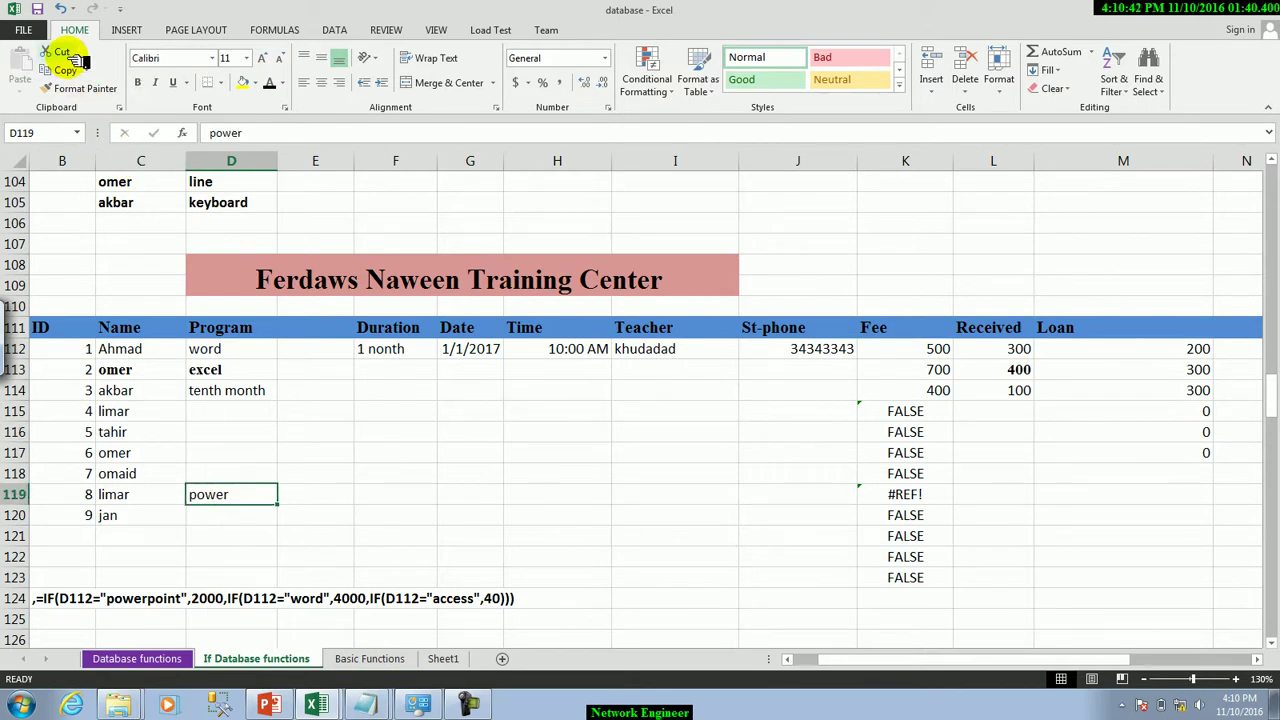
drag(243, 488, 245, 425)
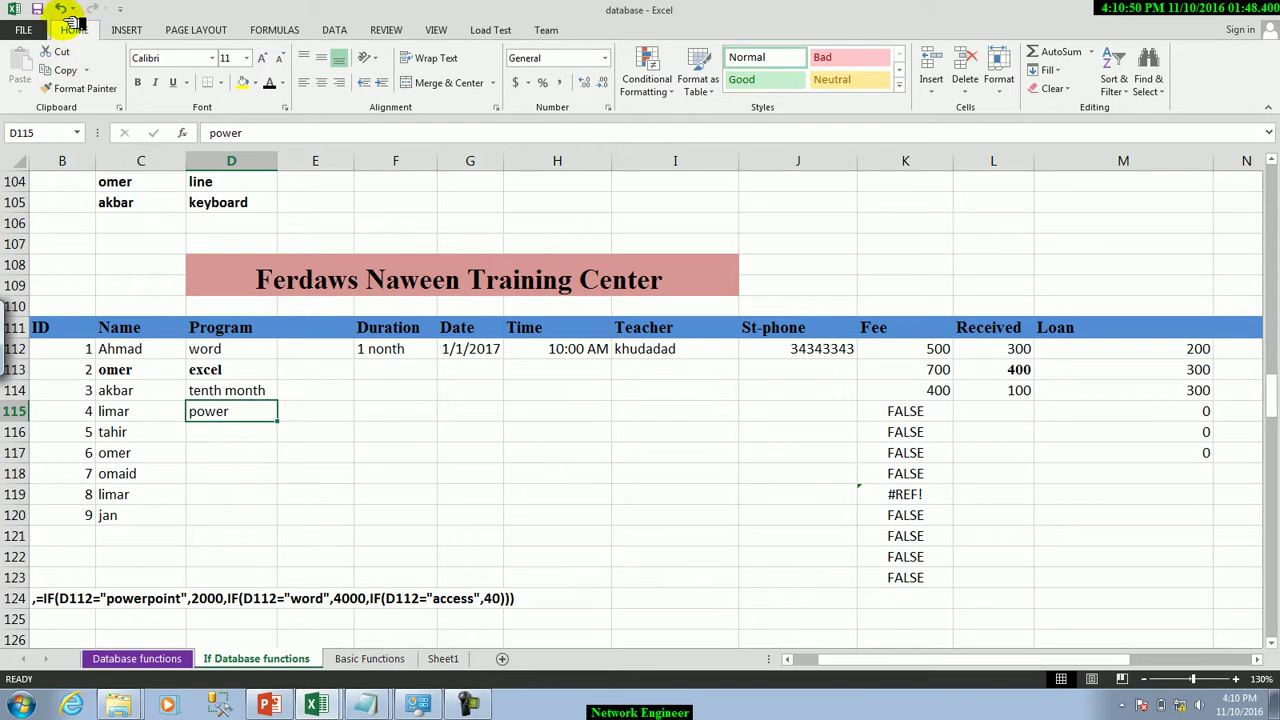
Undo, redo, then undo again so 'power' sits in D119 and D115 is empty
click(63, 9)
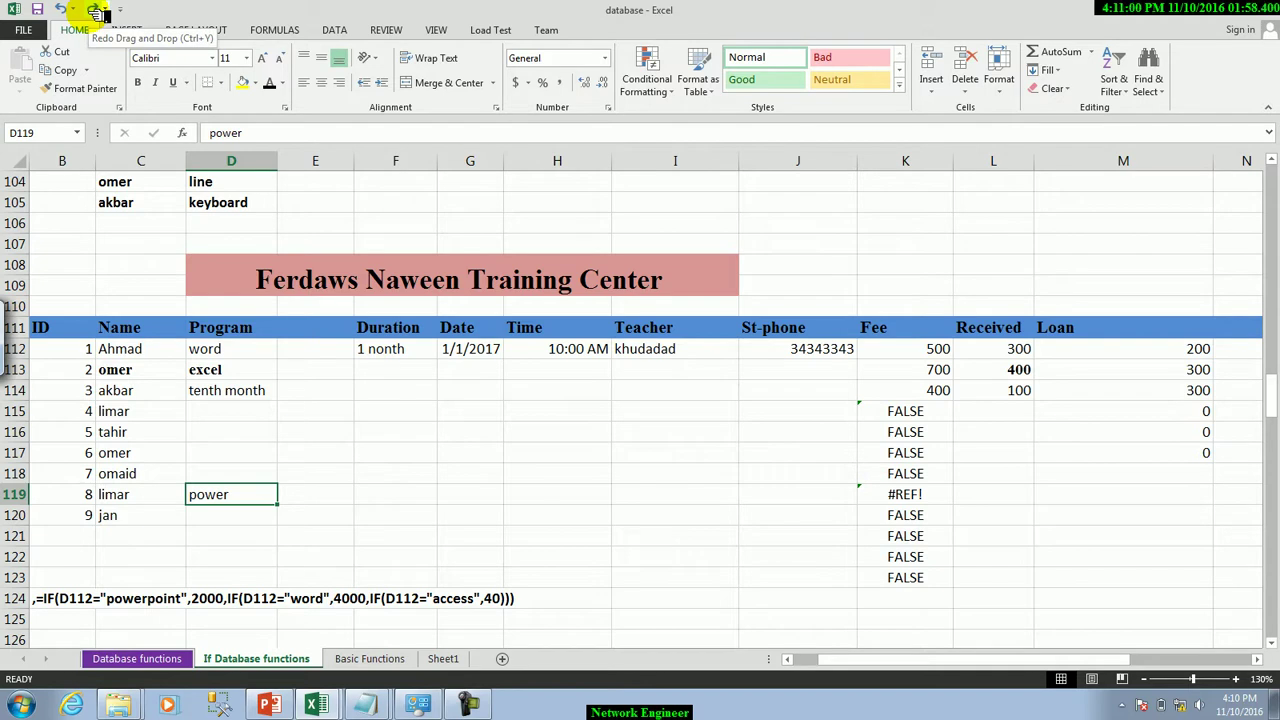
click(95, 12)
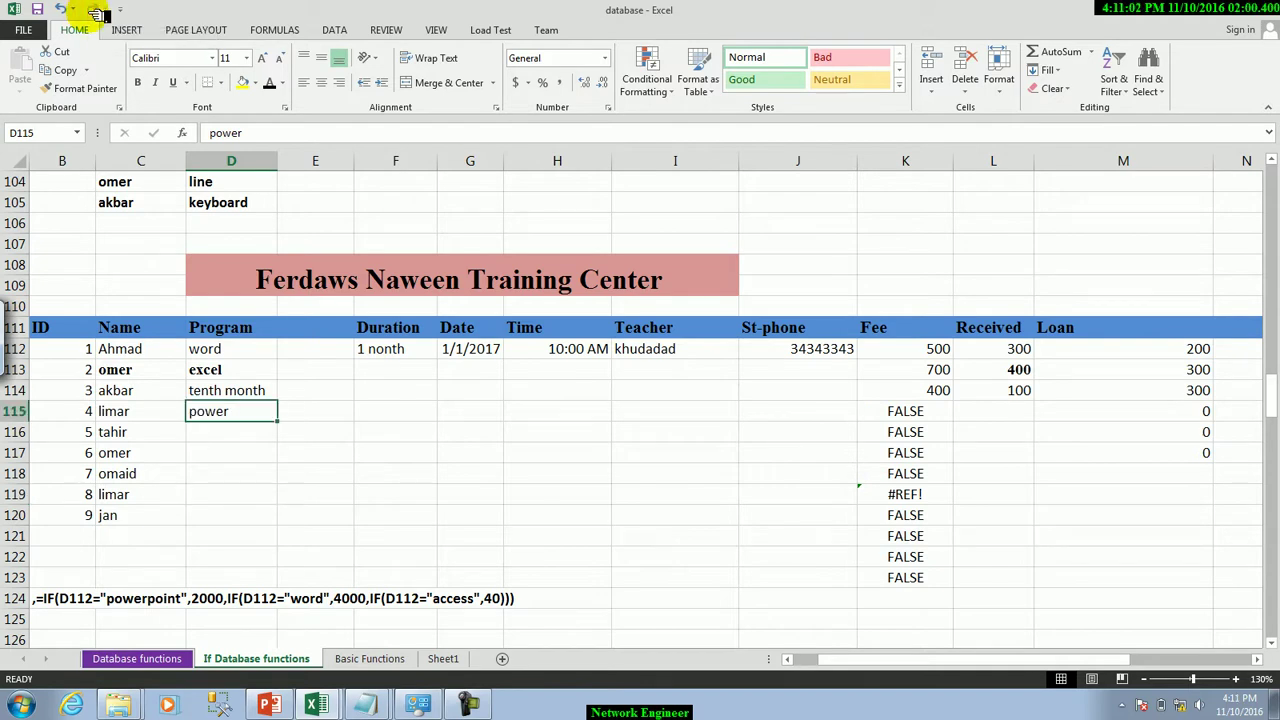
click(66, 10)
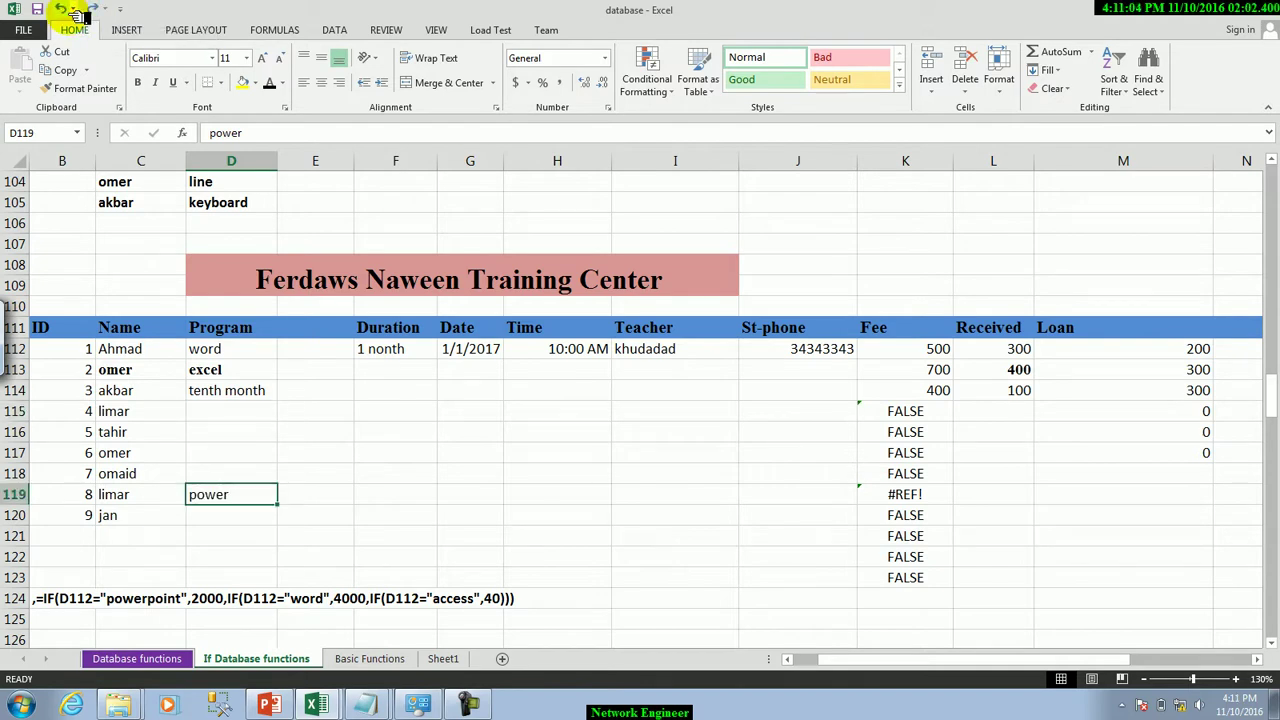
click(300, 432)
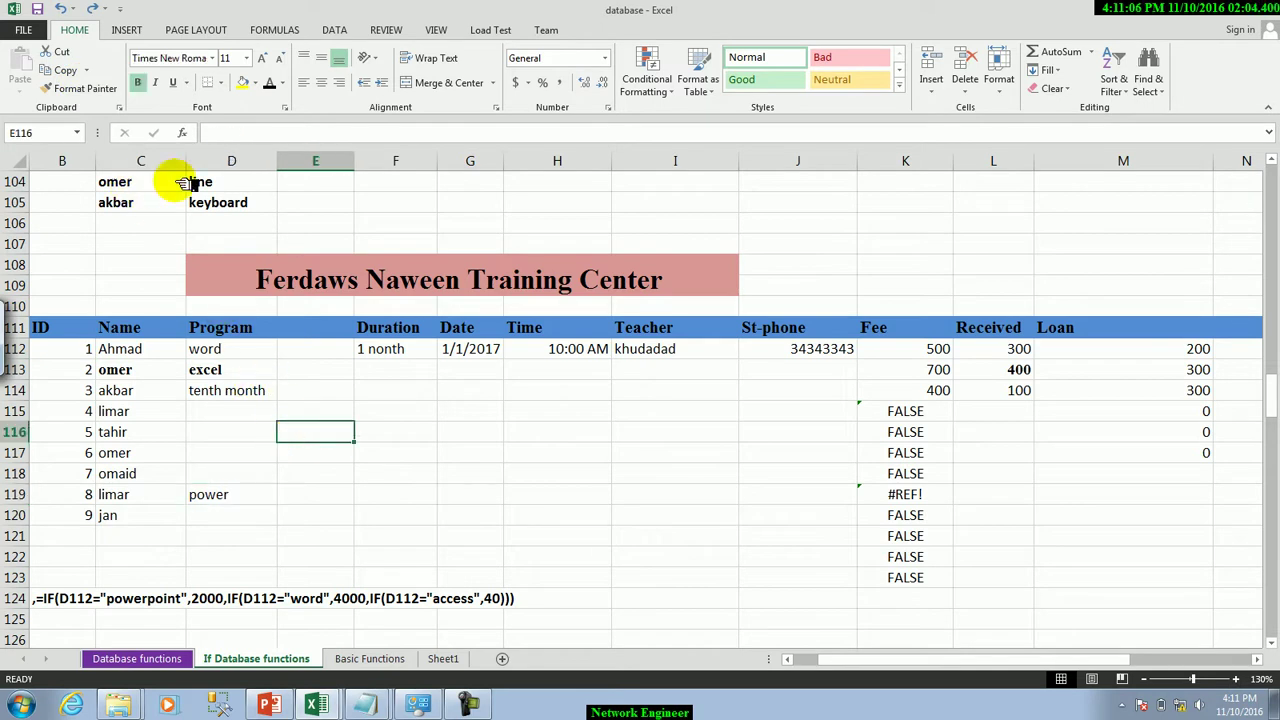
click(87, 70)
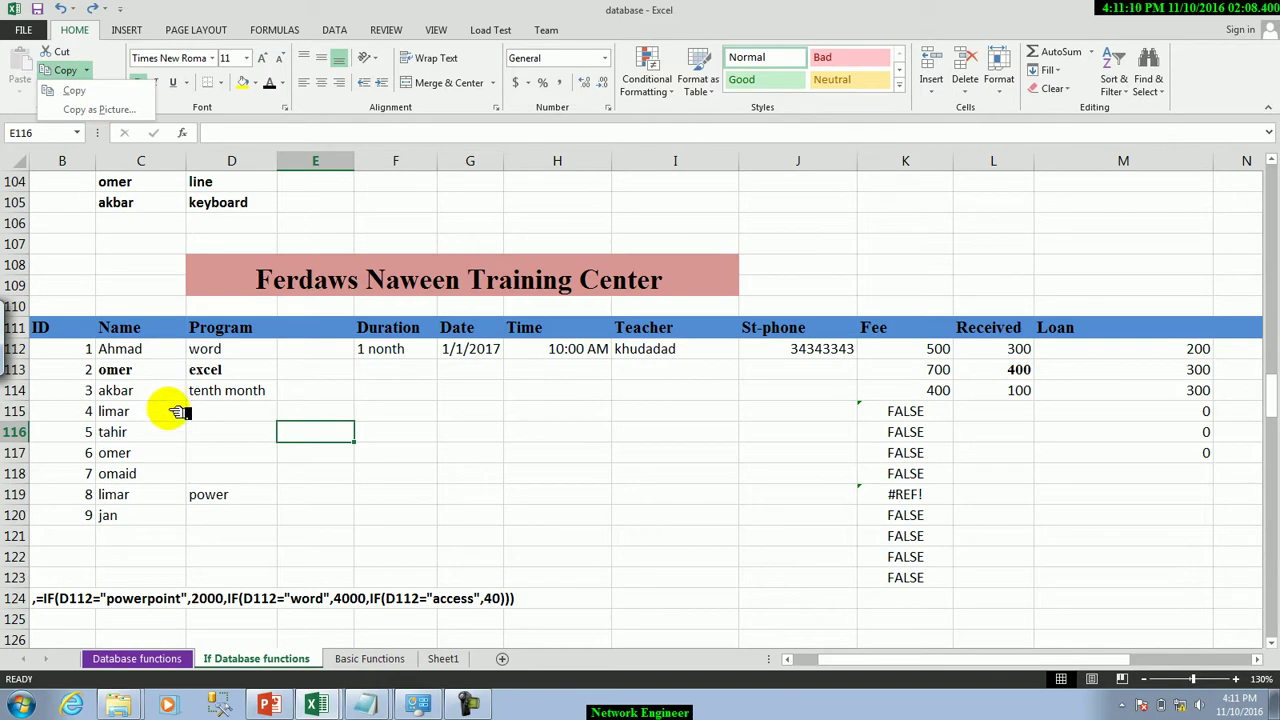
click(262, 496)
drag(1270, 400, 1264, 477)
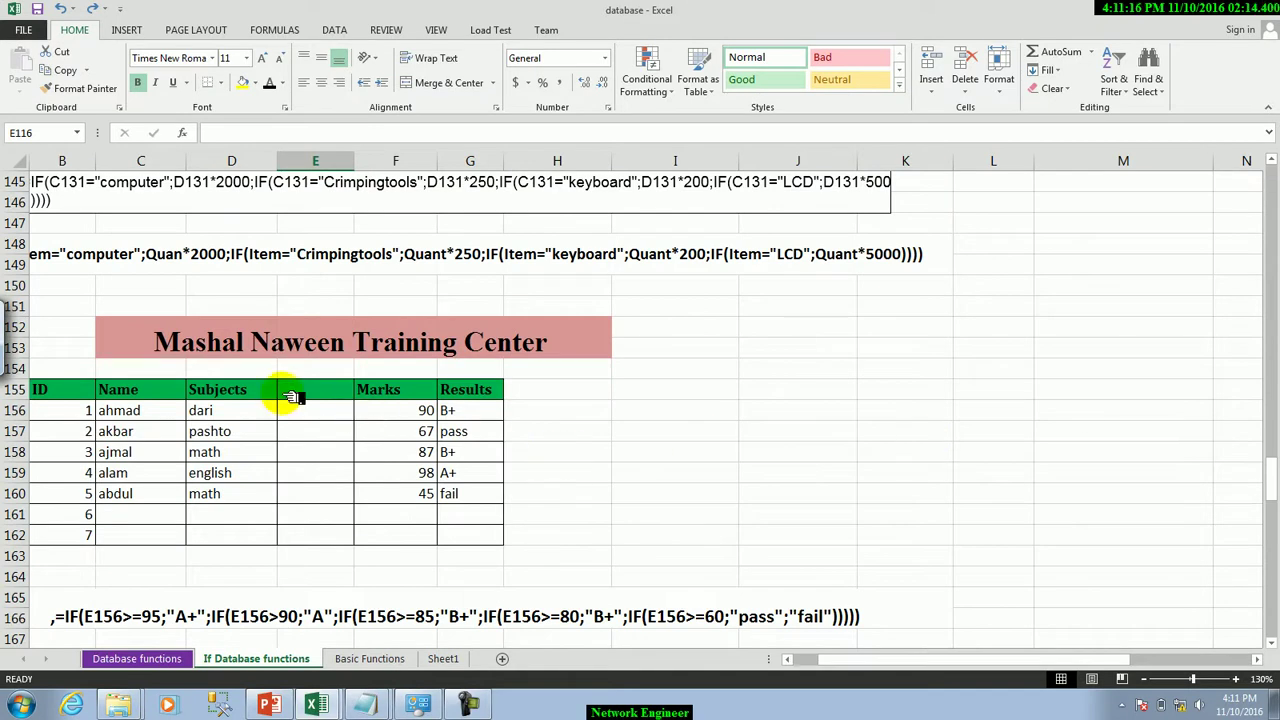
mouse_move(72, 398)
mouse_down()
mouse_move(150, 482)
mouse_move(462, 530)
mouse_up()
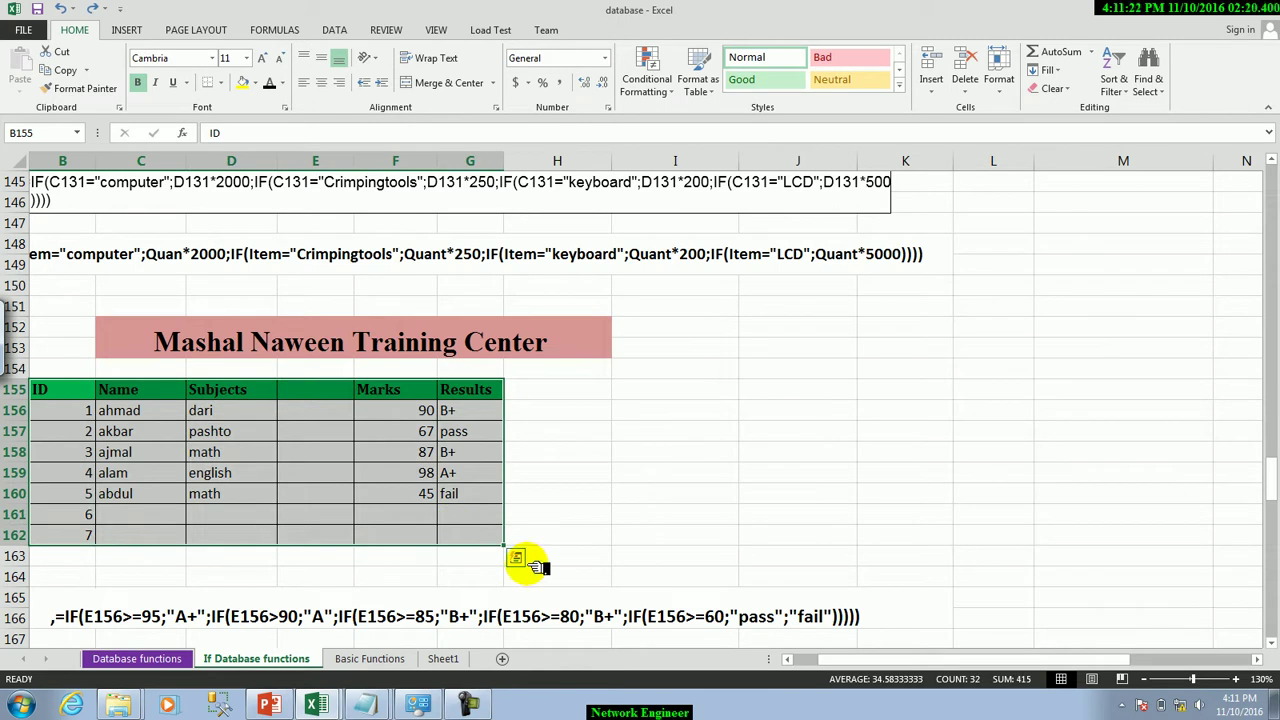
click(585, 452)
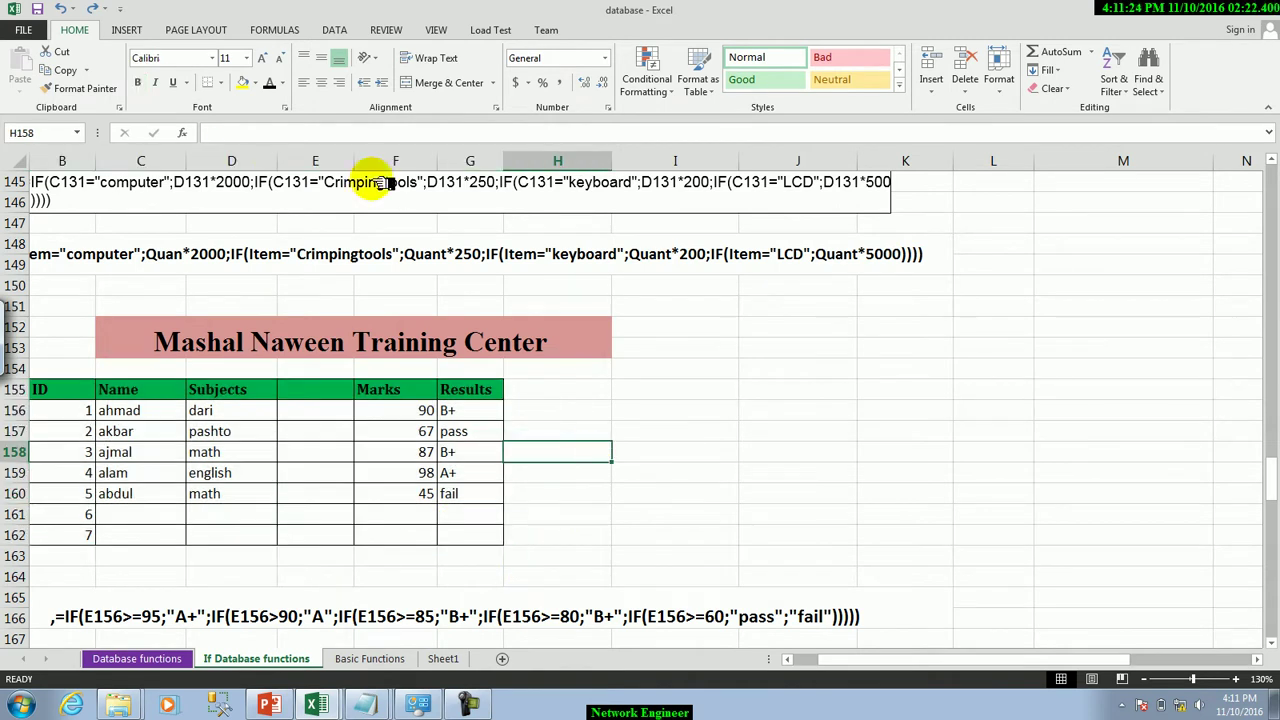
click(140, 30)
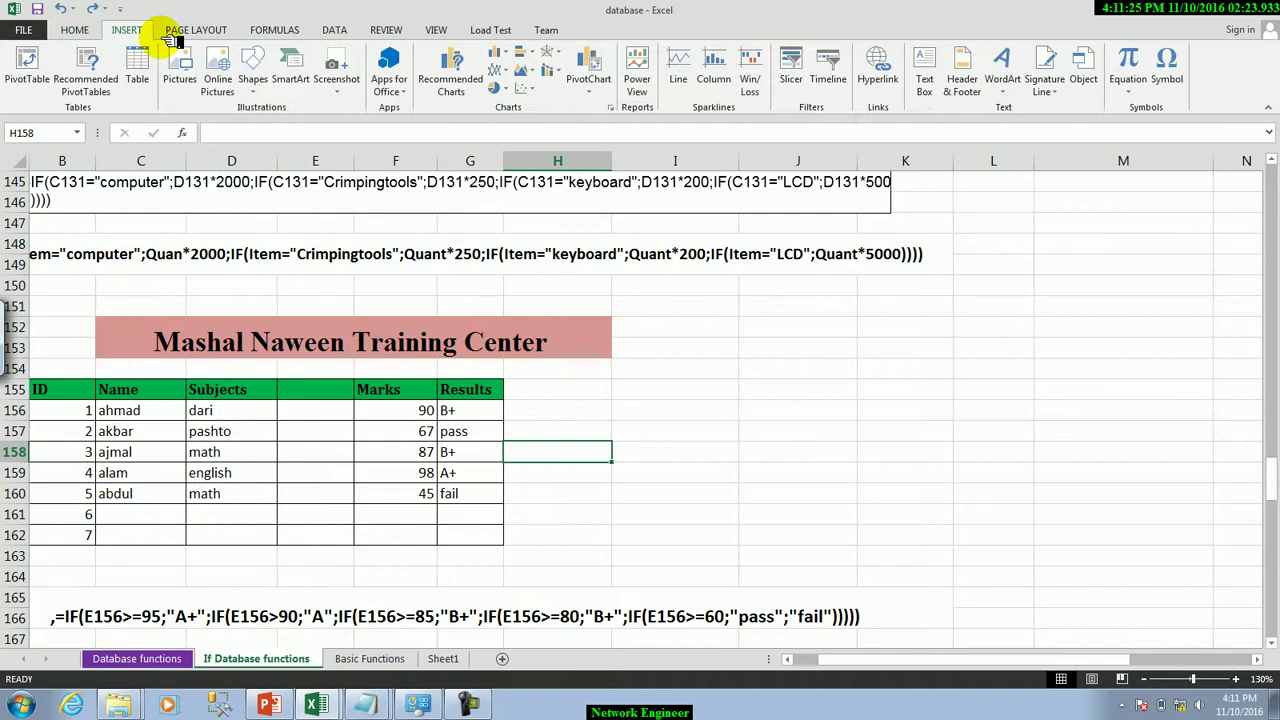
click(253, 70)
click(317, 141)
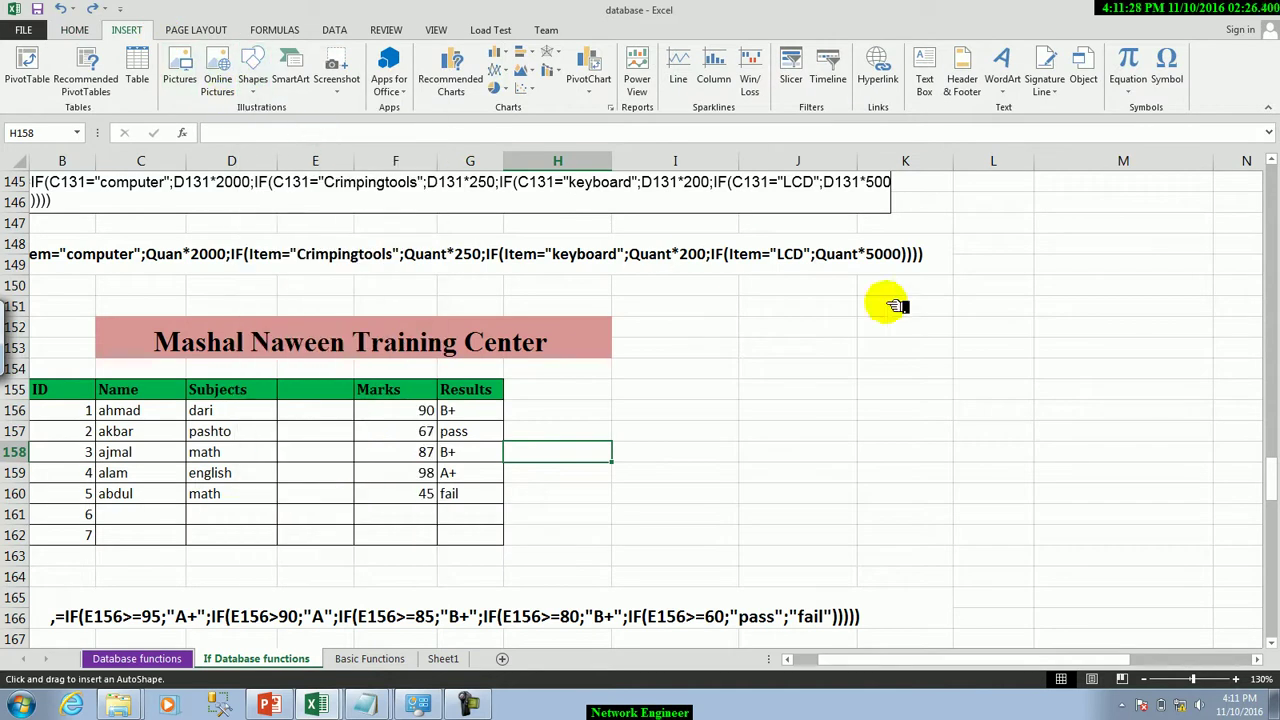
drag(1000, 292, 812, 463)
mouse_move(920, 426)
mouse_down()
mouse_move(1000, 402)
mouse_move(955, 435)
mouse_up()
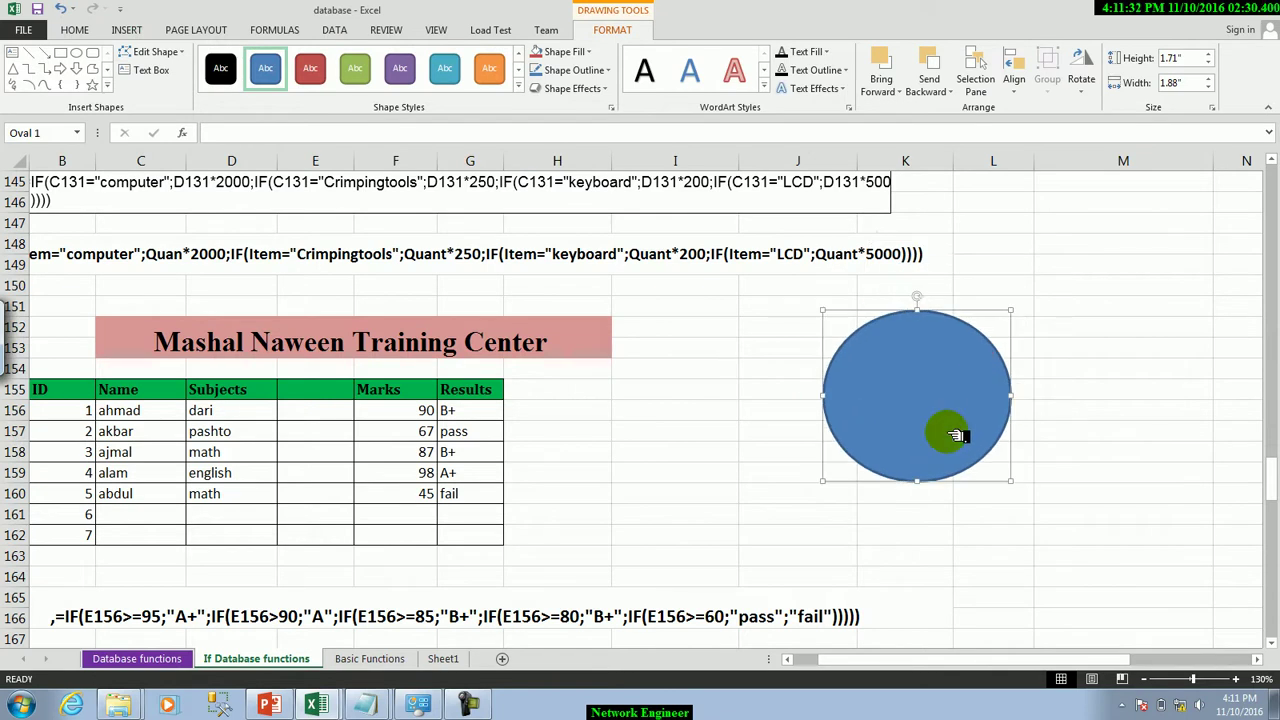
click(733, 414)
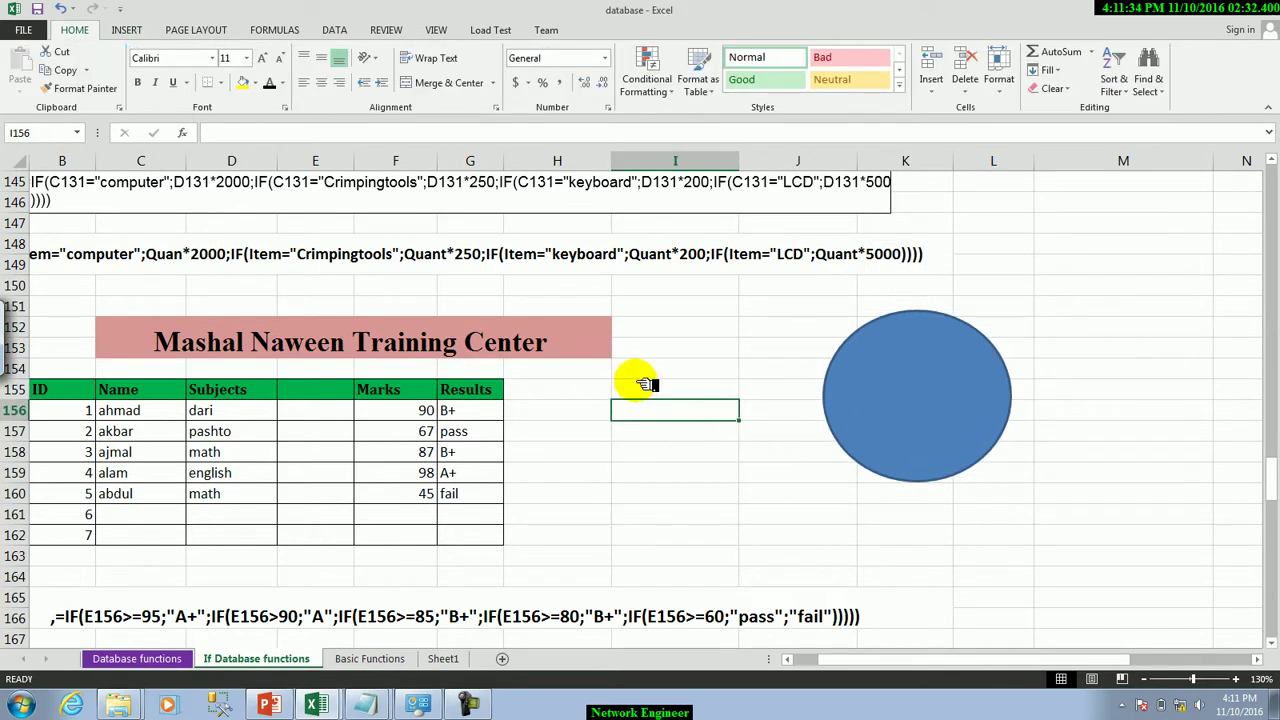
Reselect the marks table, move the blue oval further right, and delete it
mouse_move(62, 392)
mouse_down()
mouse_move(244, 503)
mouse_move(455, 538)
mouse_up()
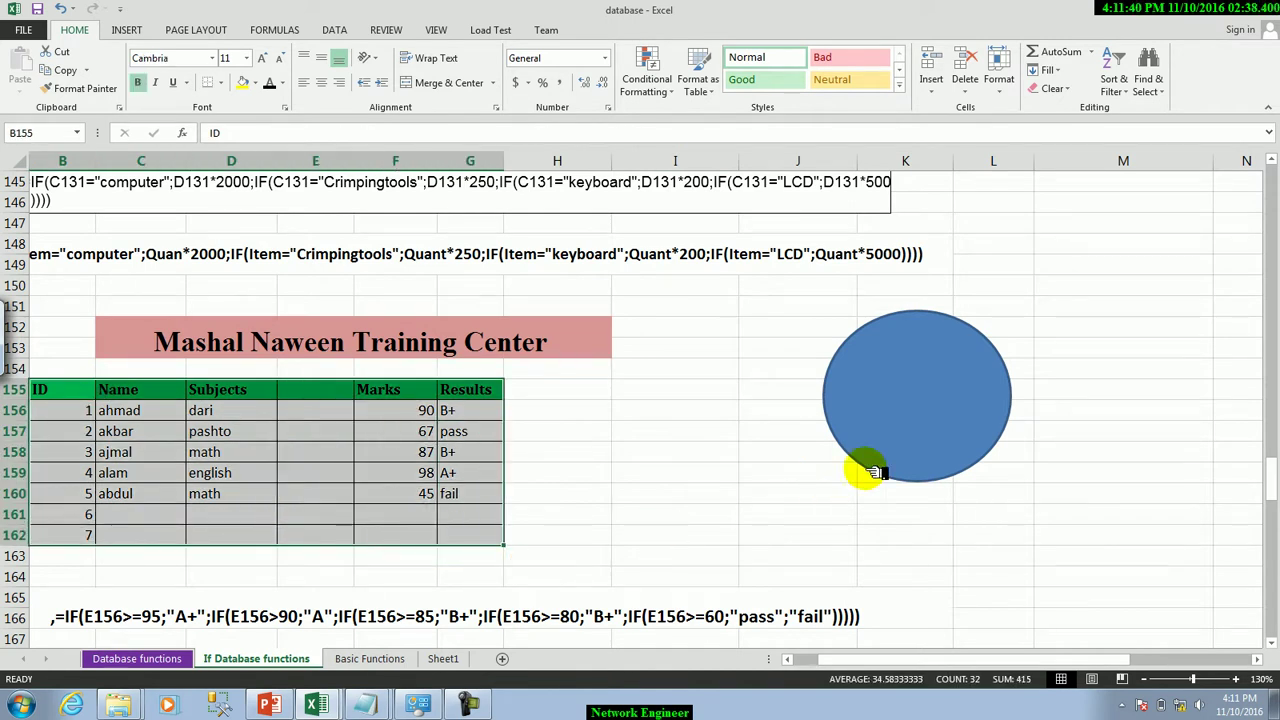
drag(857, 466, 931, 432)
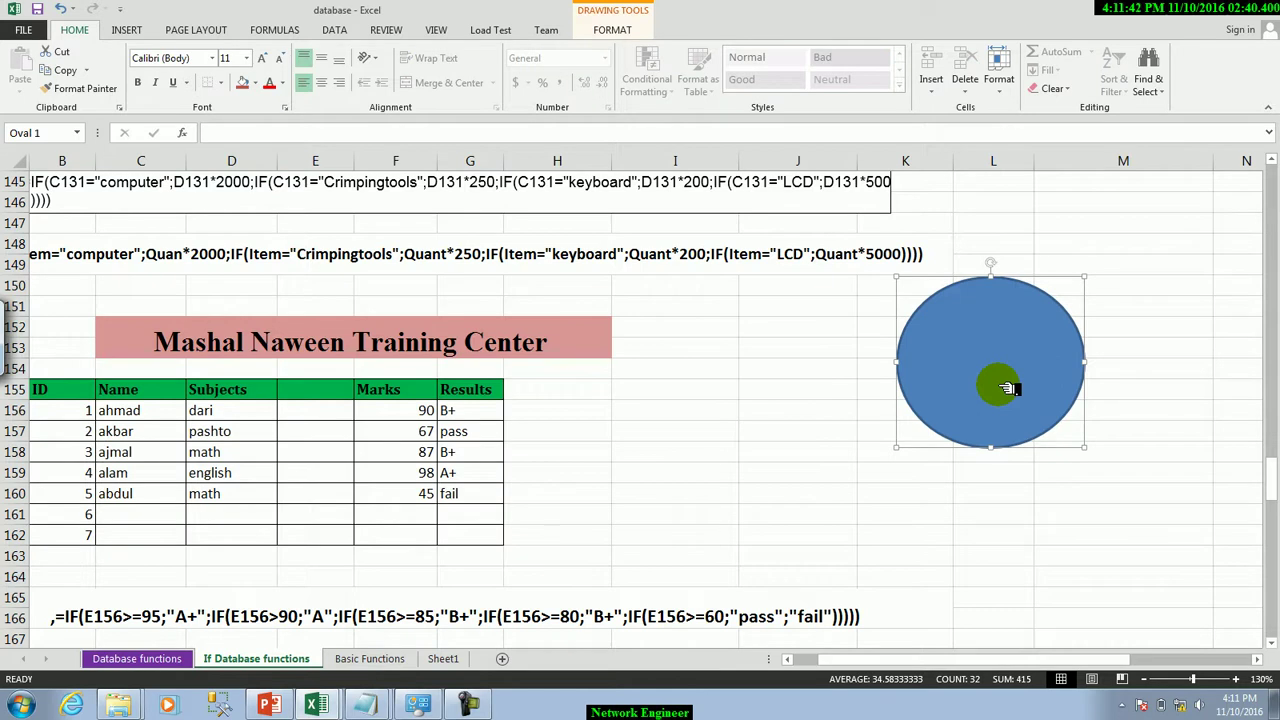
mouse_move(1007, 389)
mouse_down()
mouse_move(1149, 337)
mouse_move(1093, 343)
mouse_up()
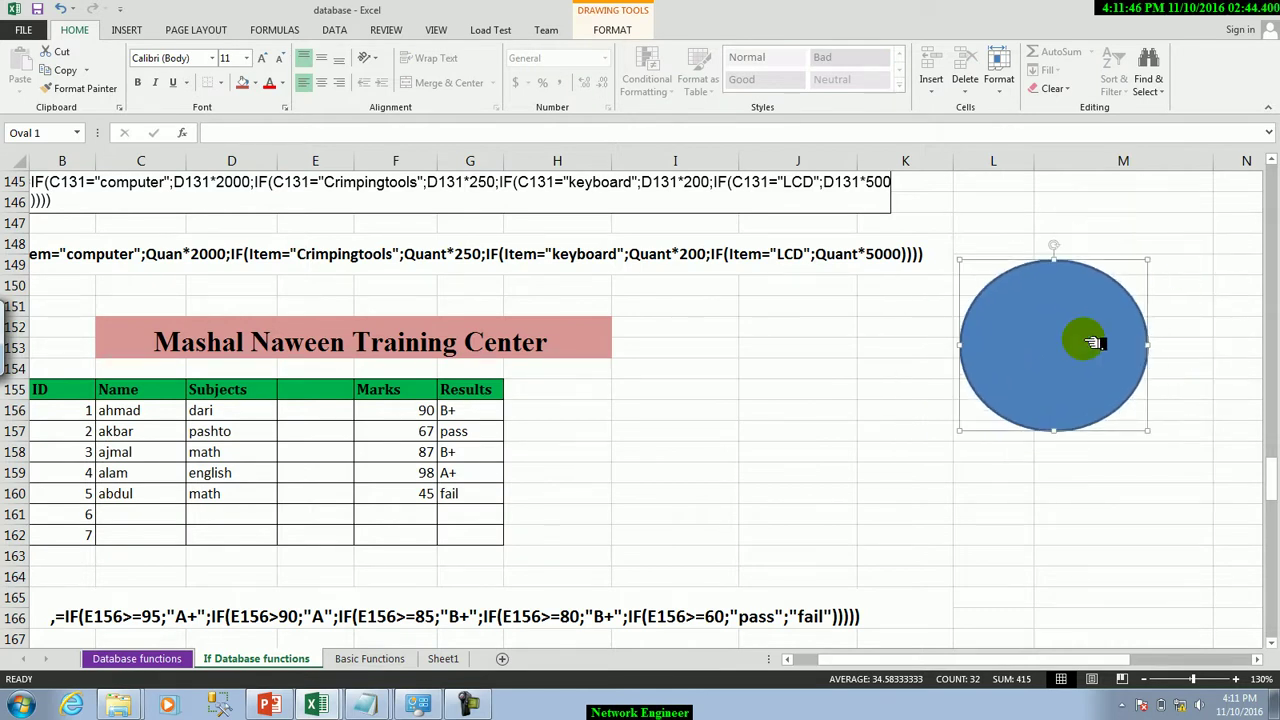
key(Delete)
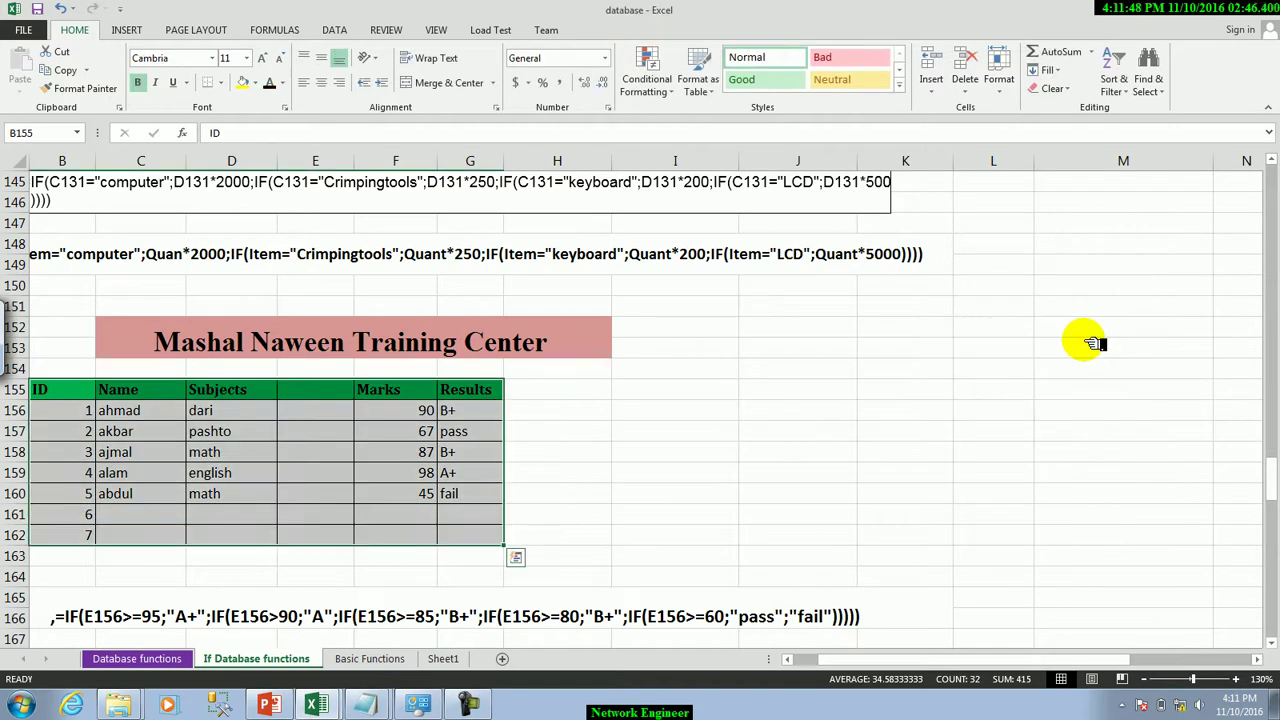
Copy the marks table as a picture using As shown on screen and Picture format
click(87, 70)
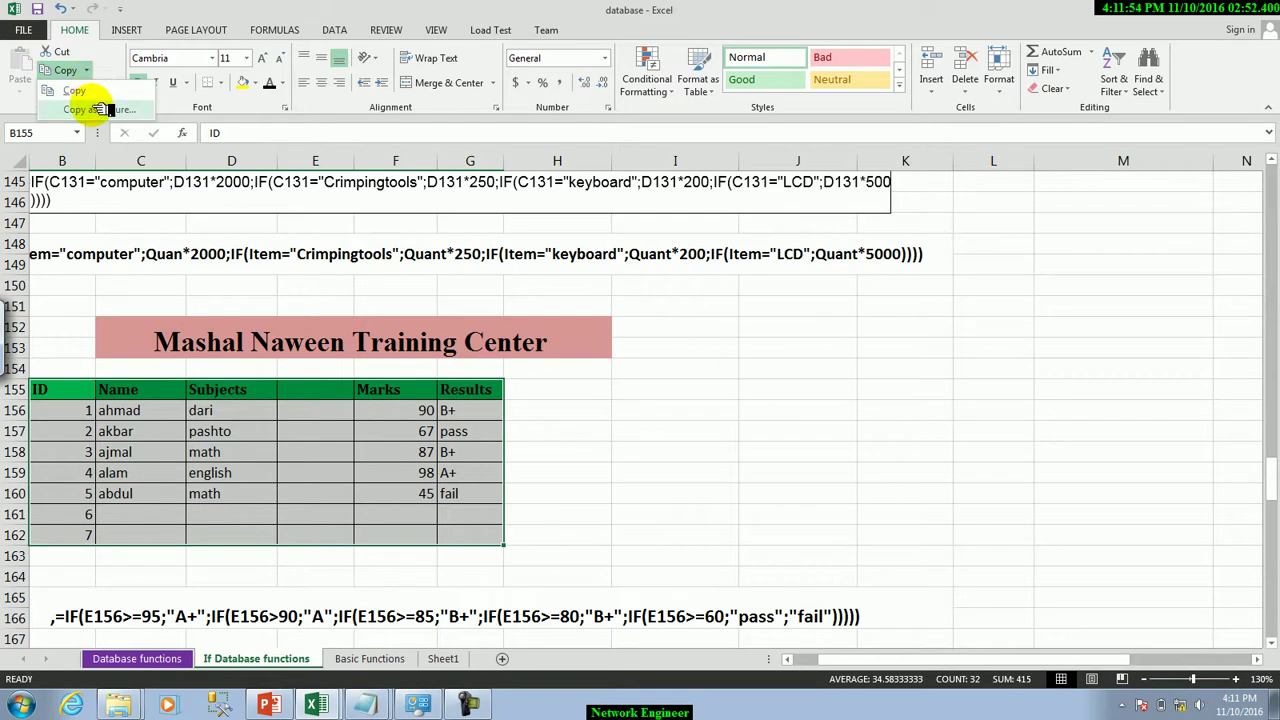
click(100, 110)
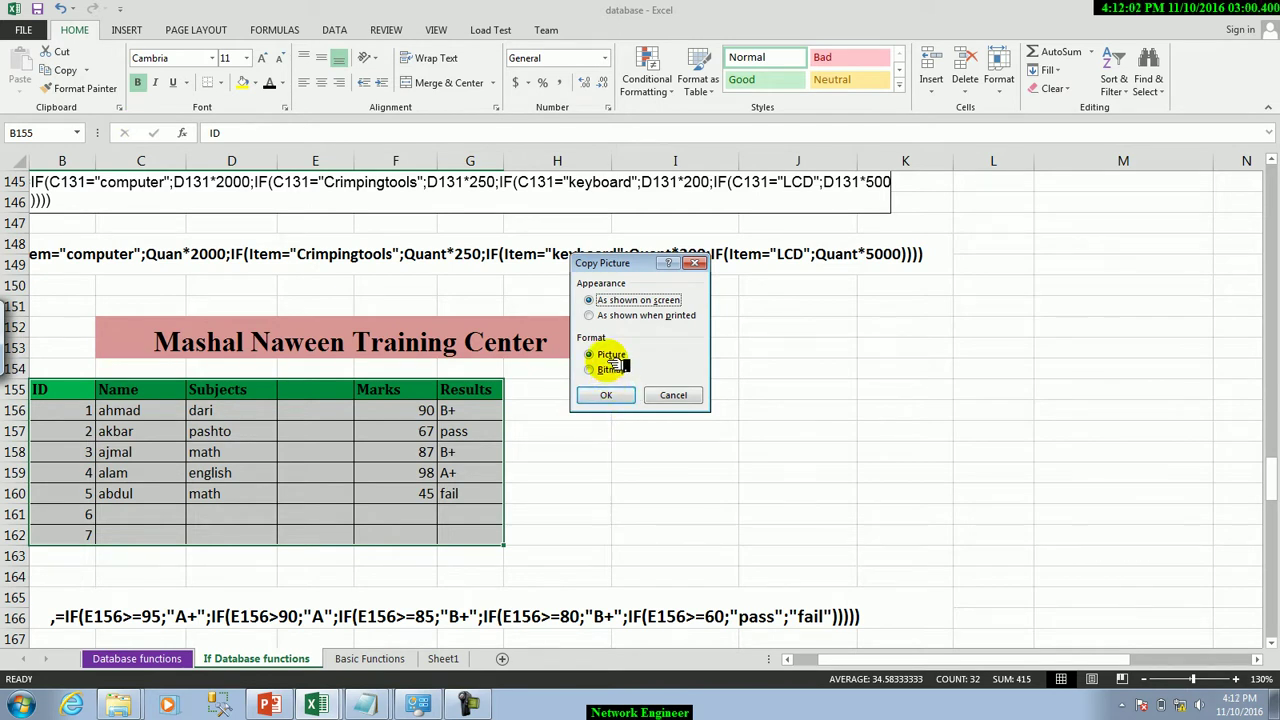
click(606, 370)
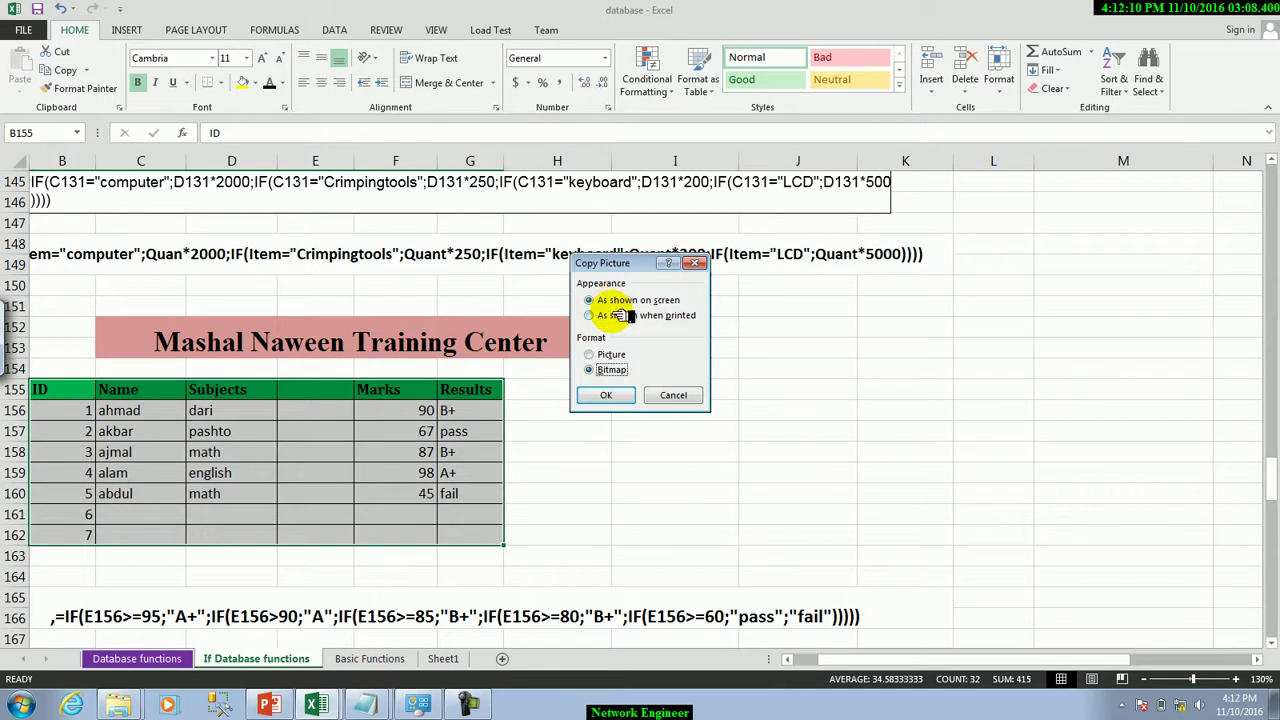
click(628, 315)
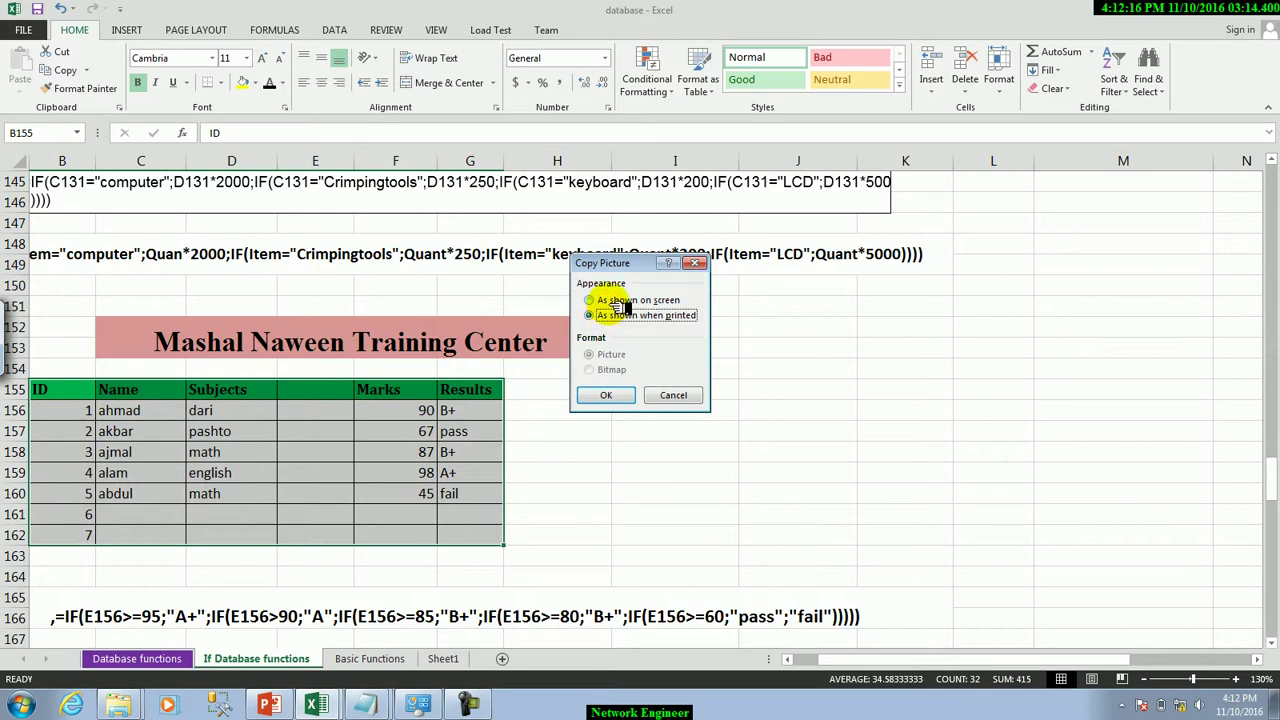
click(615, 301)
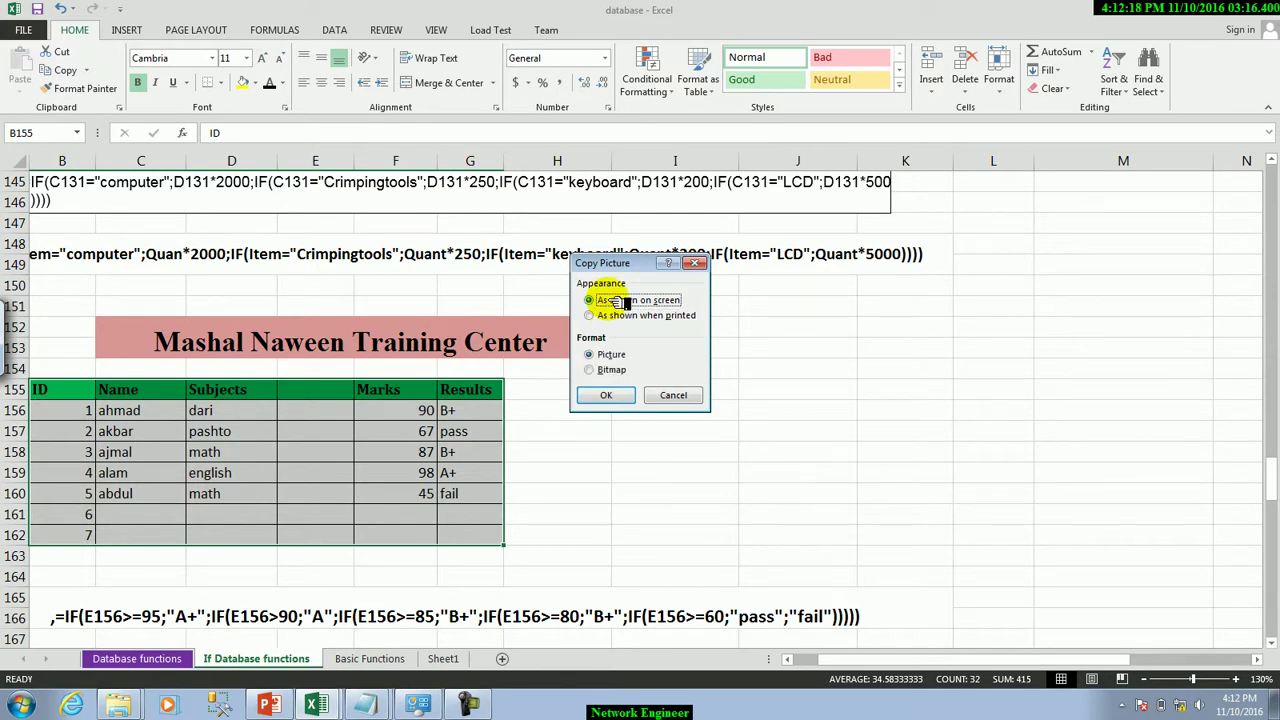
click(606, 395)
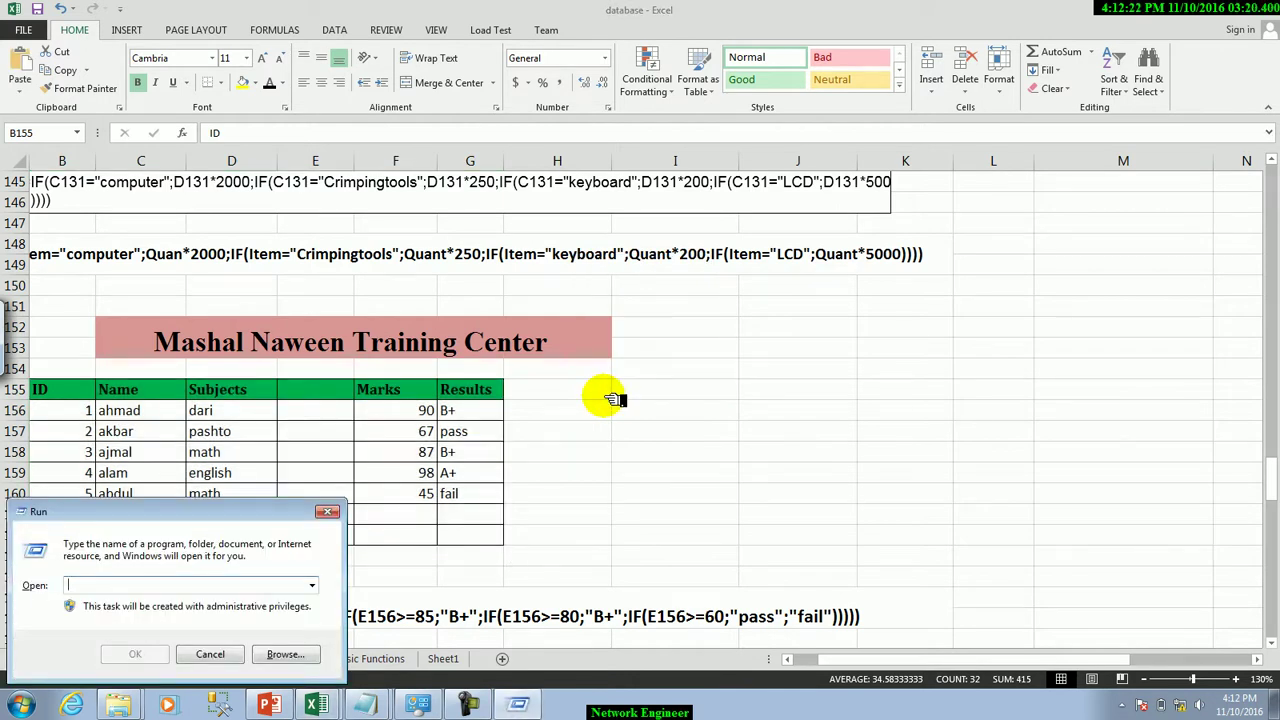
Launch mspaint, paste the marks table image, centre and enlarge it, then minimize Paint
text(mspaint)
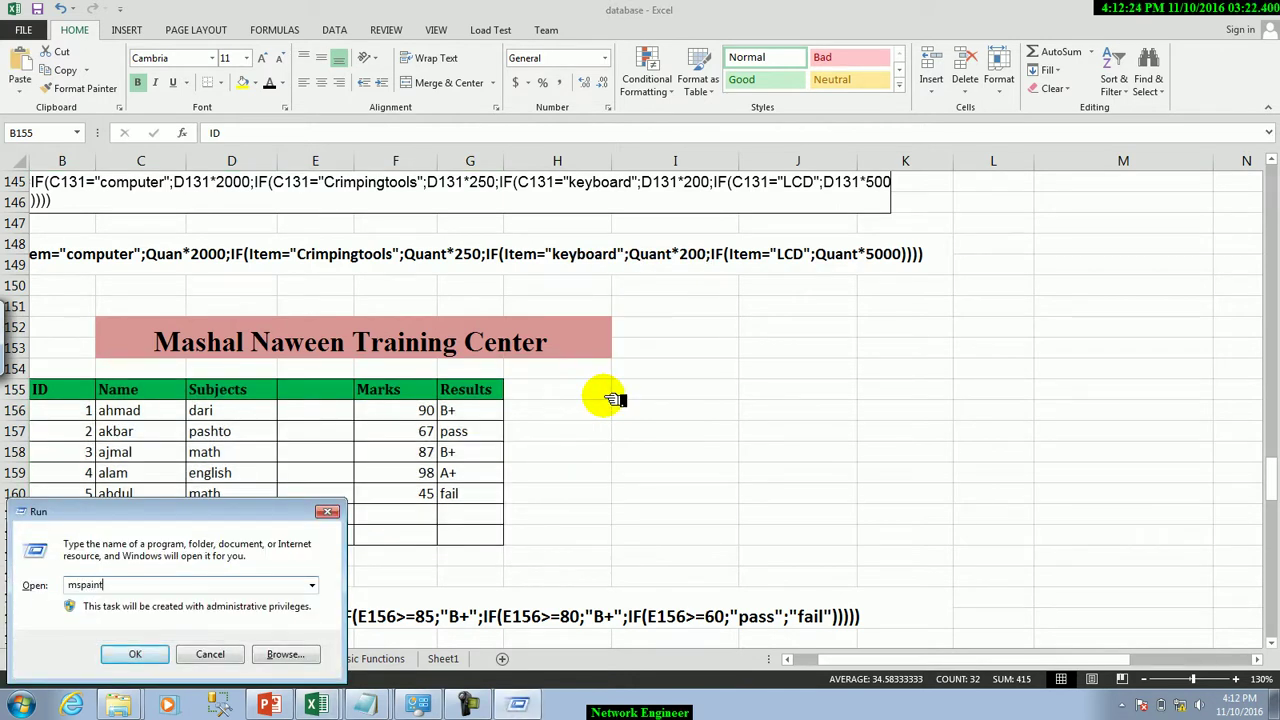
key(Return)
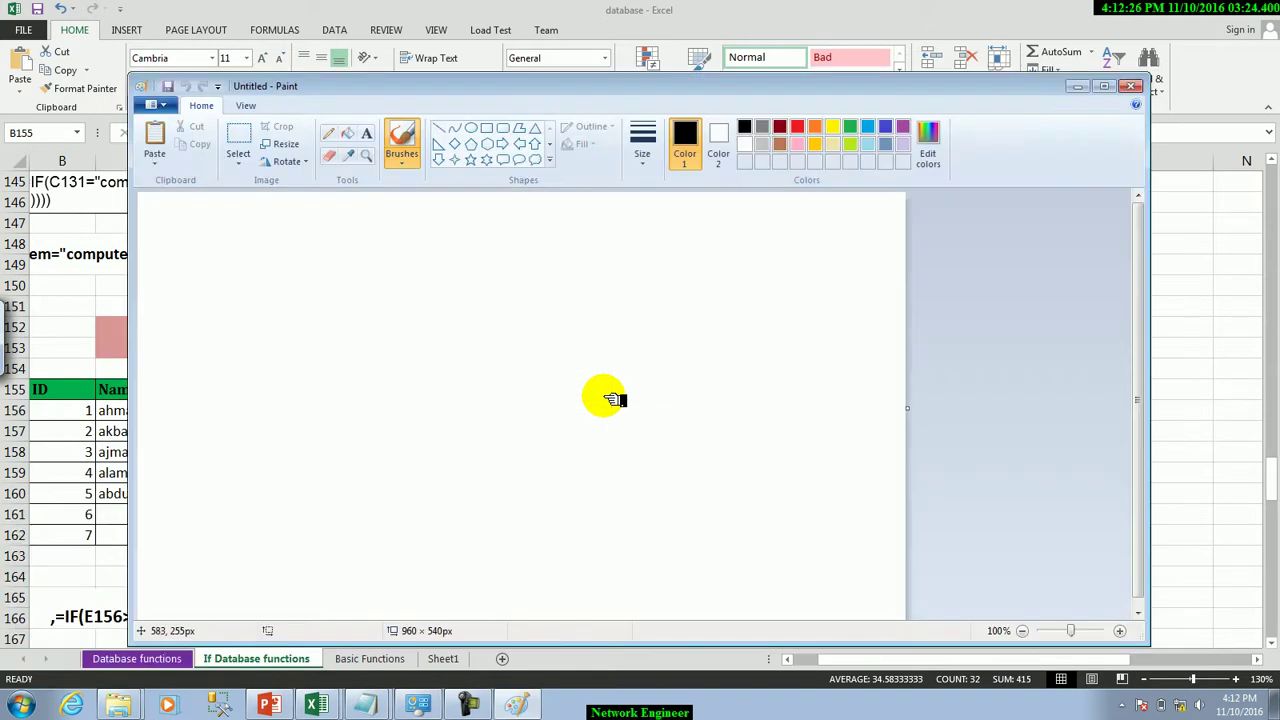
click(155, 138)
drag(229, 251, 260, 318)
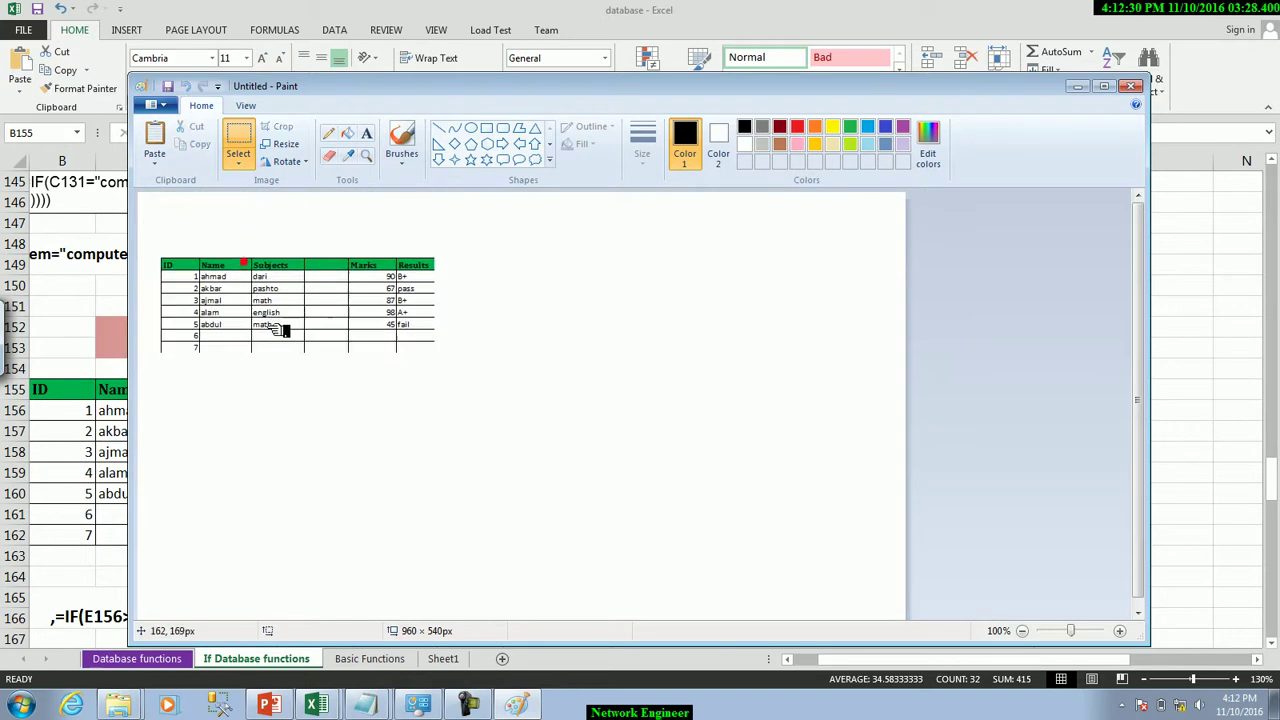
mouse_move(385, 325)
mouse_down()
mouse_move(518, 298)
mouse_move(456, 354)
mouse_move(666, 490)
mouse_up()
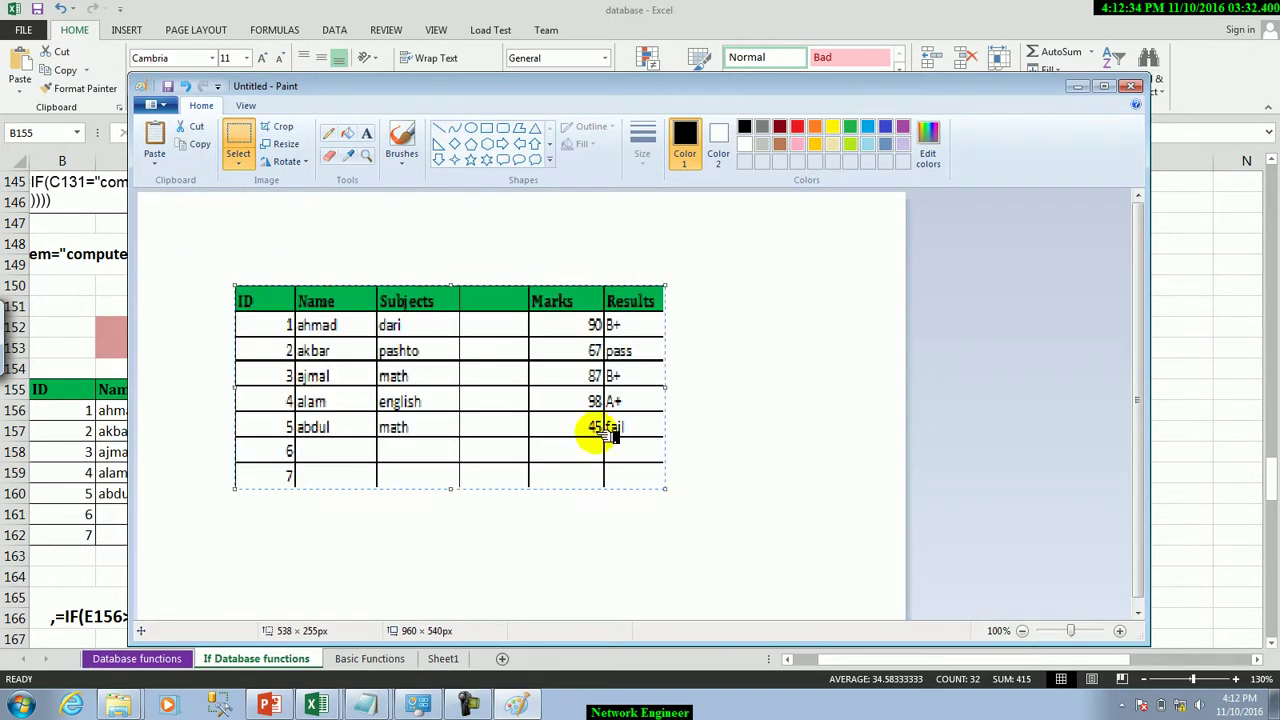
drag(608, 429, 575, 385)
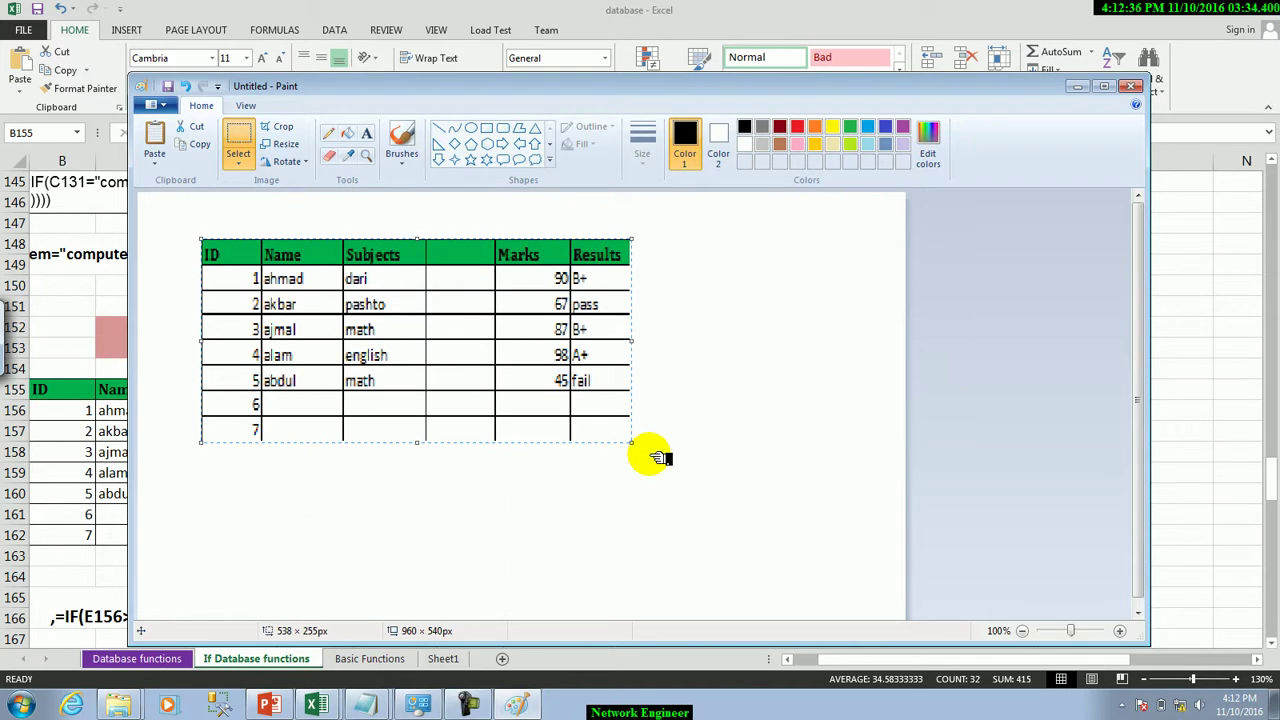
click(1077, 86)
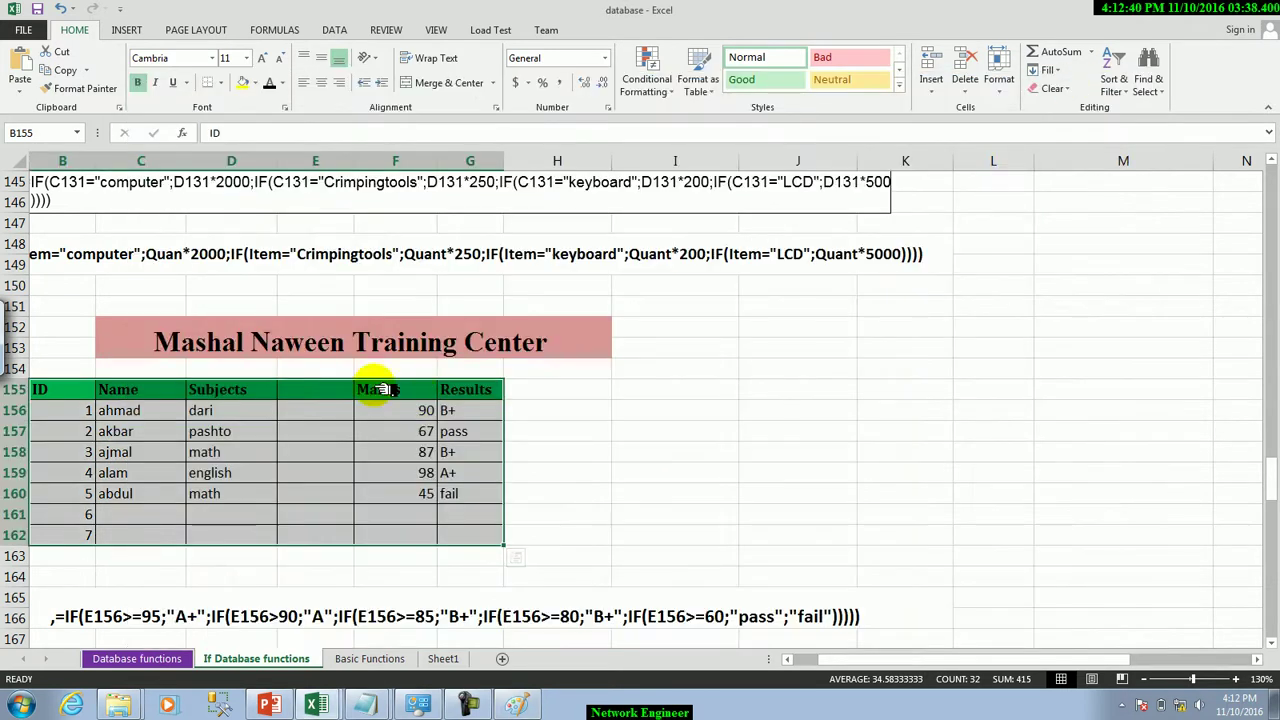
Copy the marks table as a picture, paste it at I156, and drag it above the original table
click(87, 70)
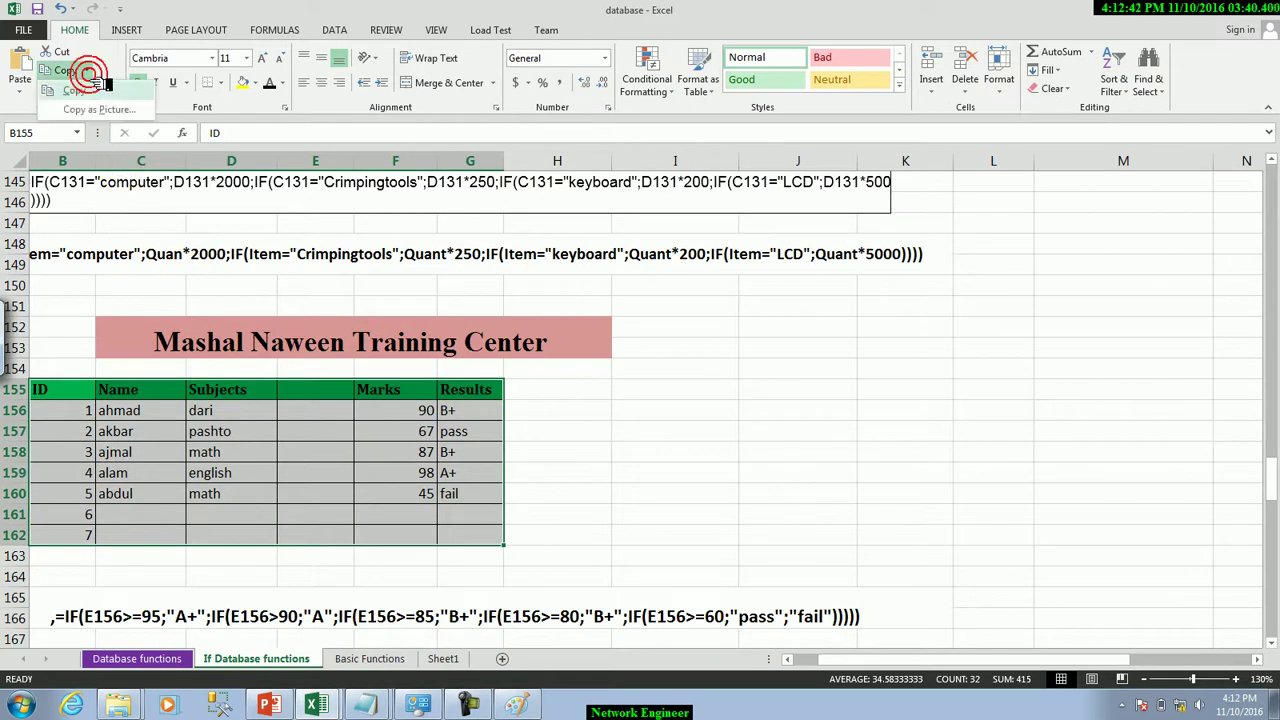
click(92, 111)
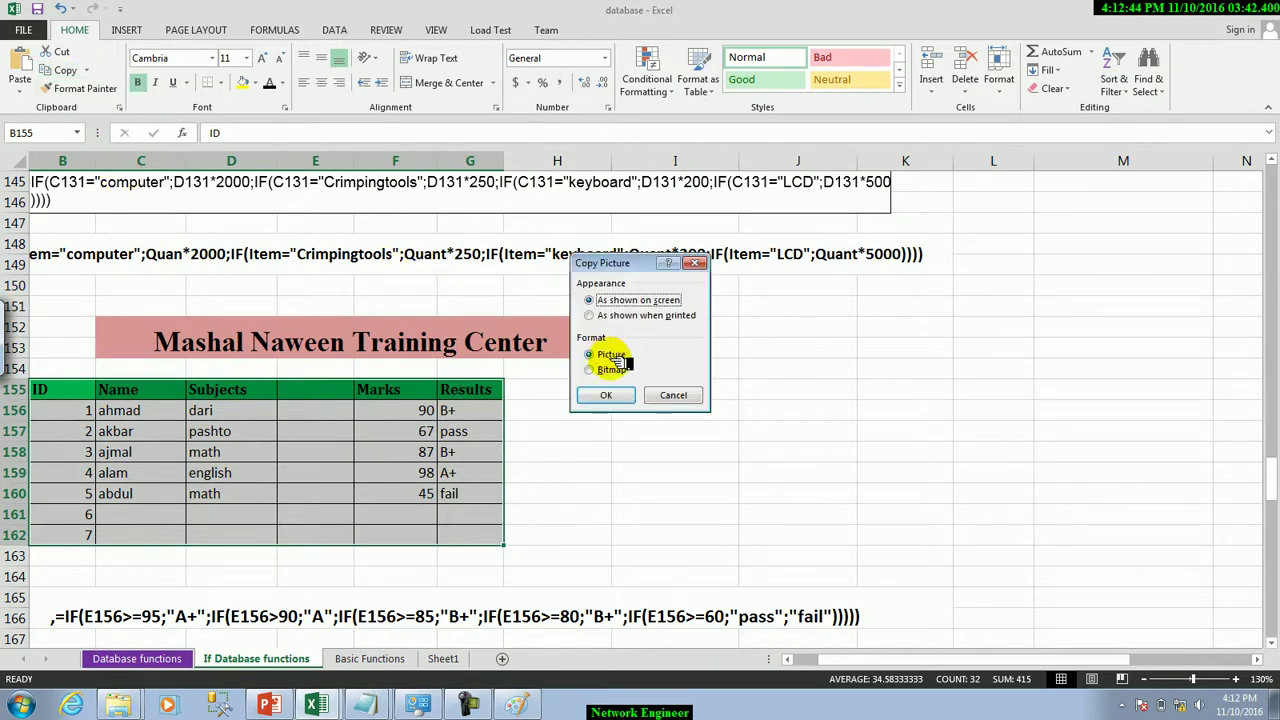
click(618, 396)
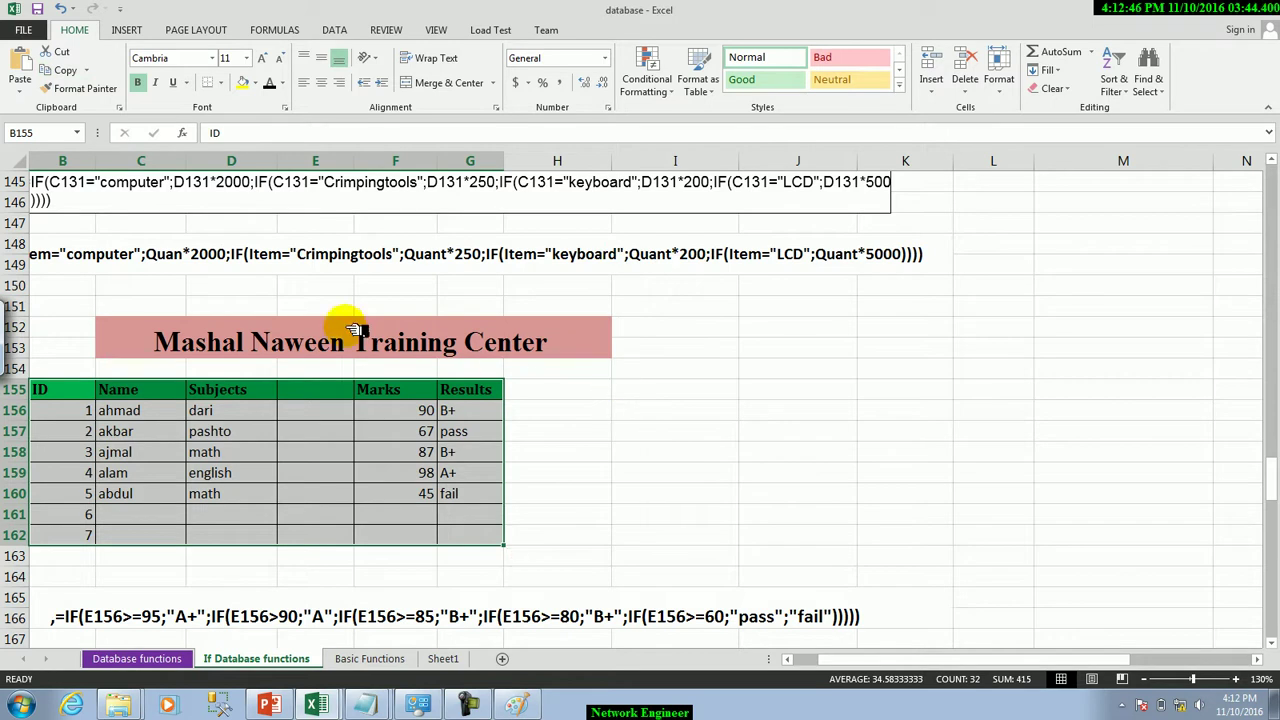
click(672, 411)
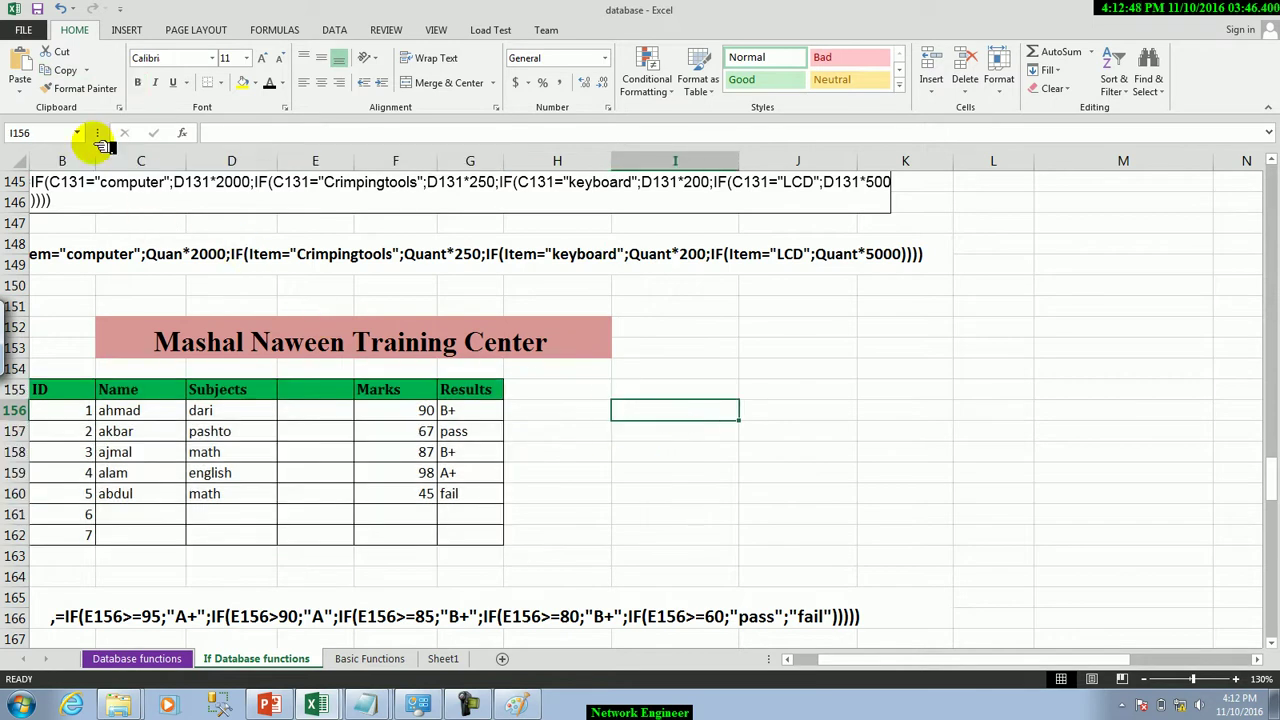
click(20, 75)
mouse_move(717, 463)
mouse_down()
mouse_move(733, 348)
mouse_move(371, 228)
mouse_up()
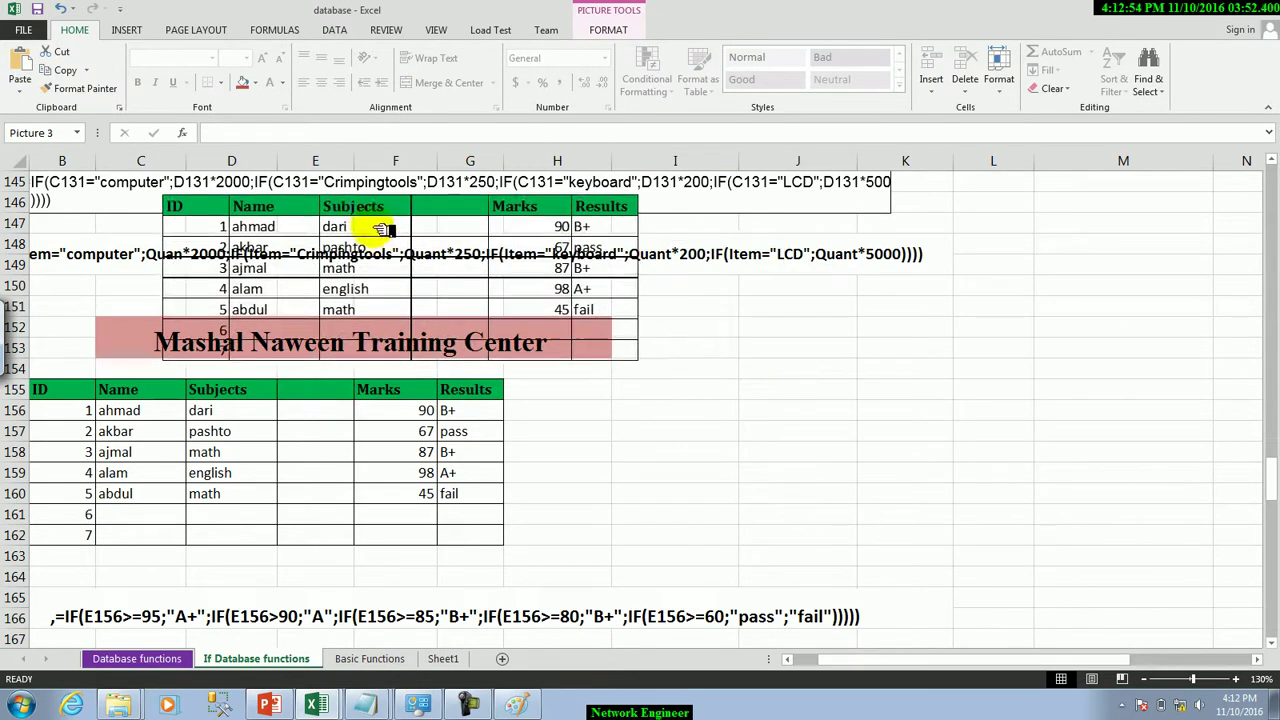
drag(75, 390, 455, 535)
key(ctrl+c)
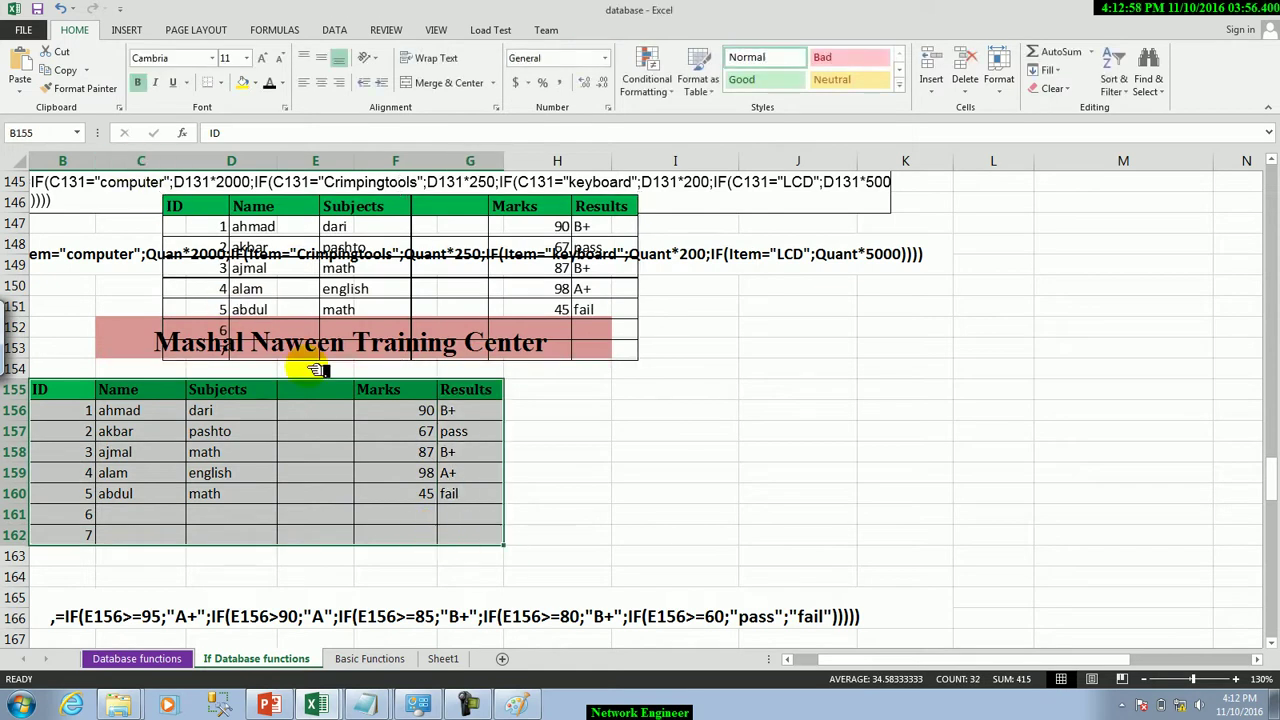
Paste a copy of the table at I155, then undo that paste
click(660, 390)
key(ctrl+v)
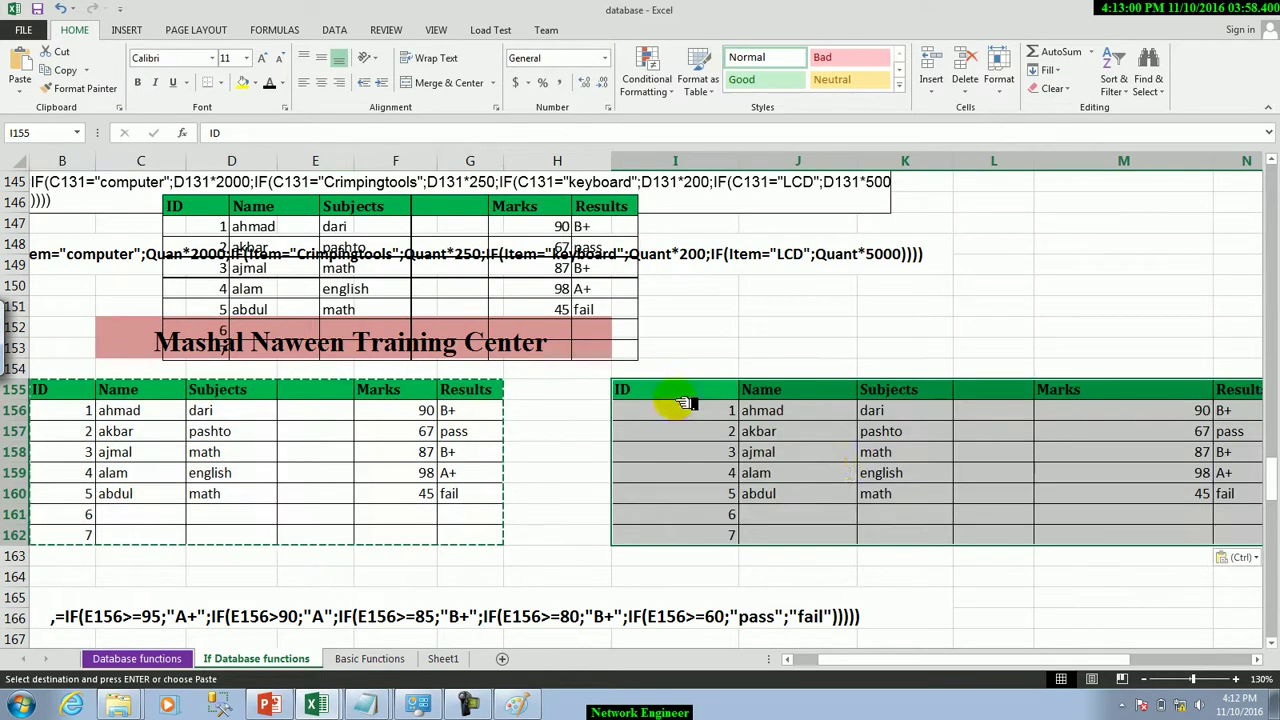
click(826, 456)
drag(675, 431, 822, 514)
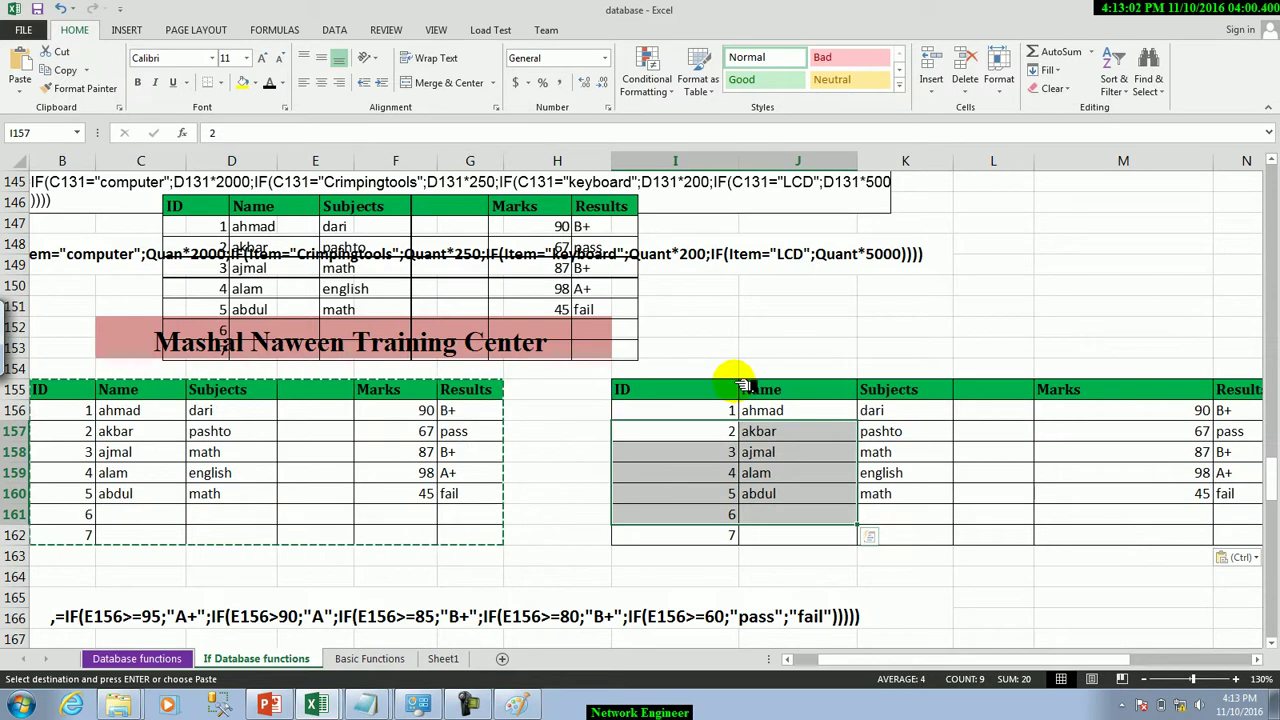
key(ctrl+z)
Move the table picture aside, delete it, and click cell J152
mouse_move(557, 221)
mouse_down()
mouse_move(757, 332)
mouse_move(833, 352)
mouse_move(885, 395)
mouse_up()
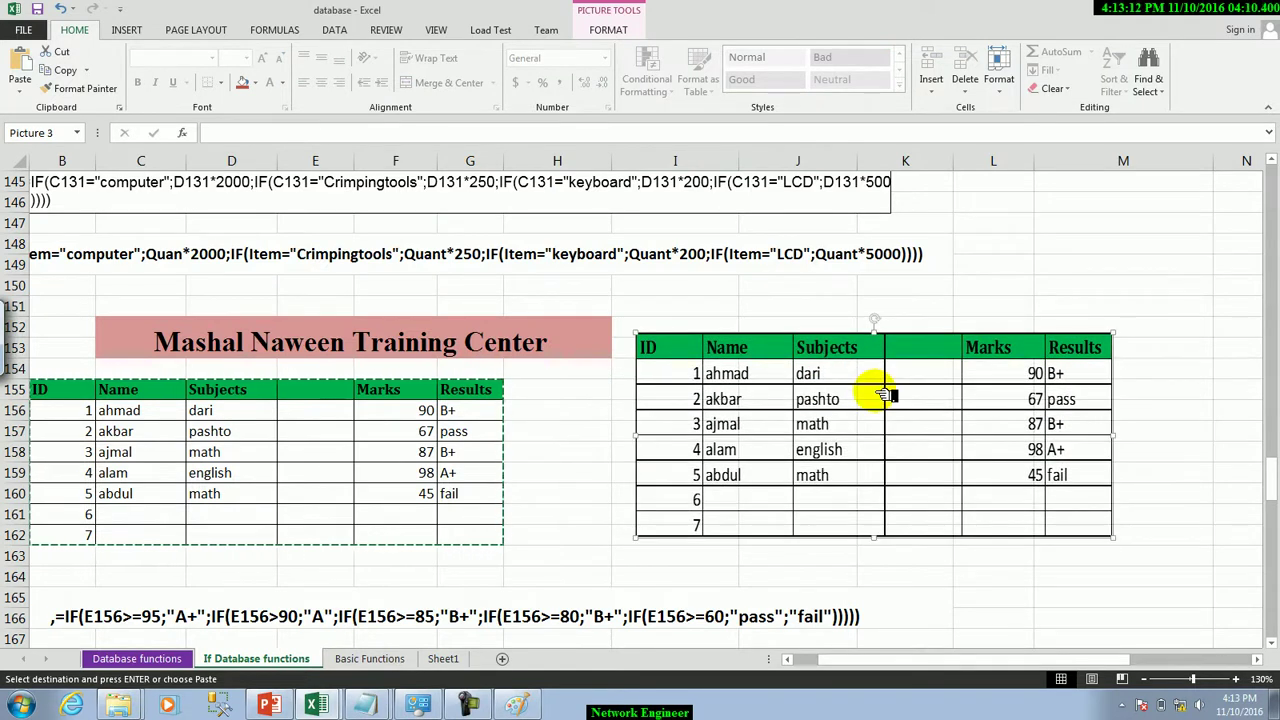
key(Delete)
click(770, 330)
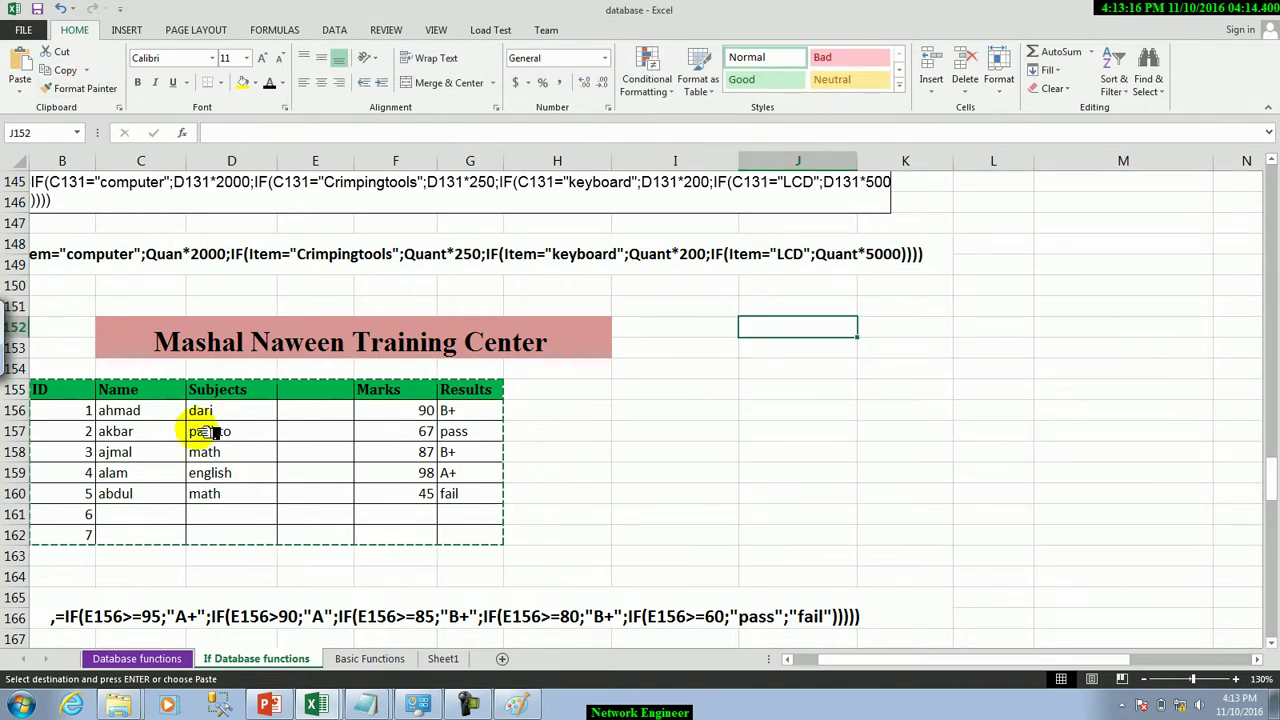
Make the names in C156:C160 red and font size 16
drag(148, 415, 148, 497)
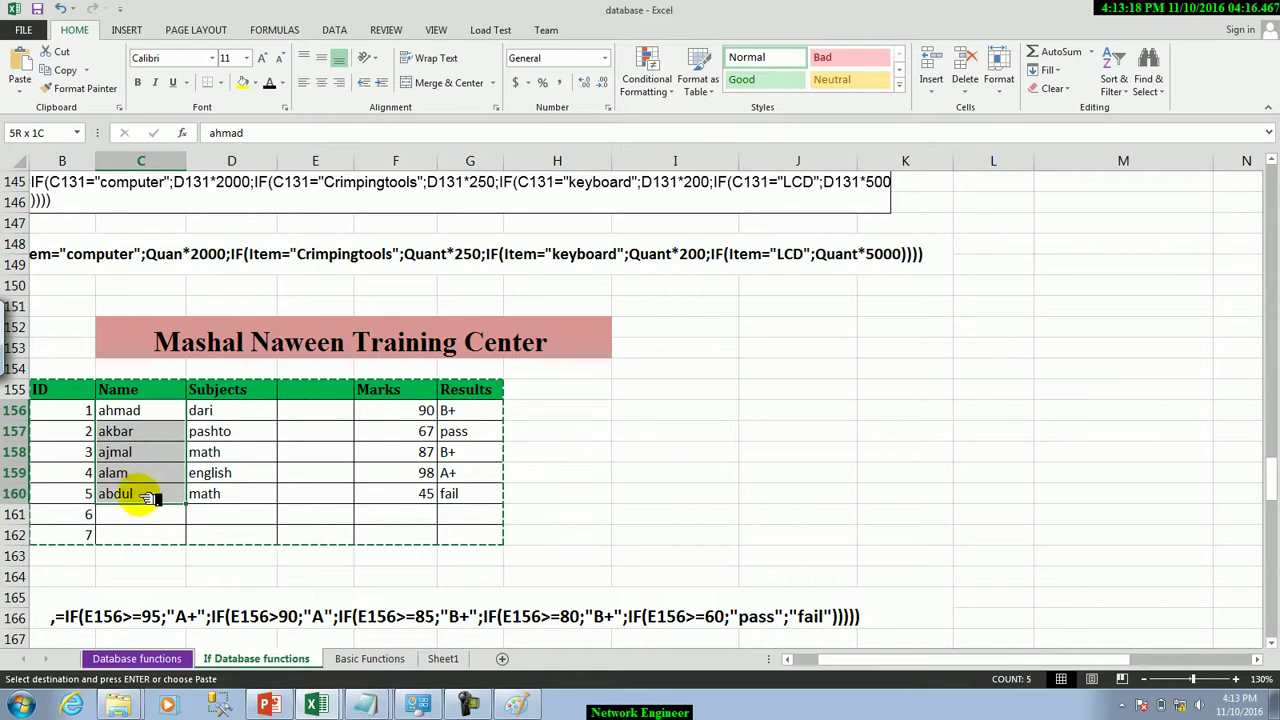
click(284, 84)
click(284, 227)
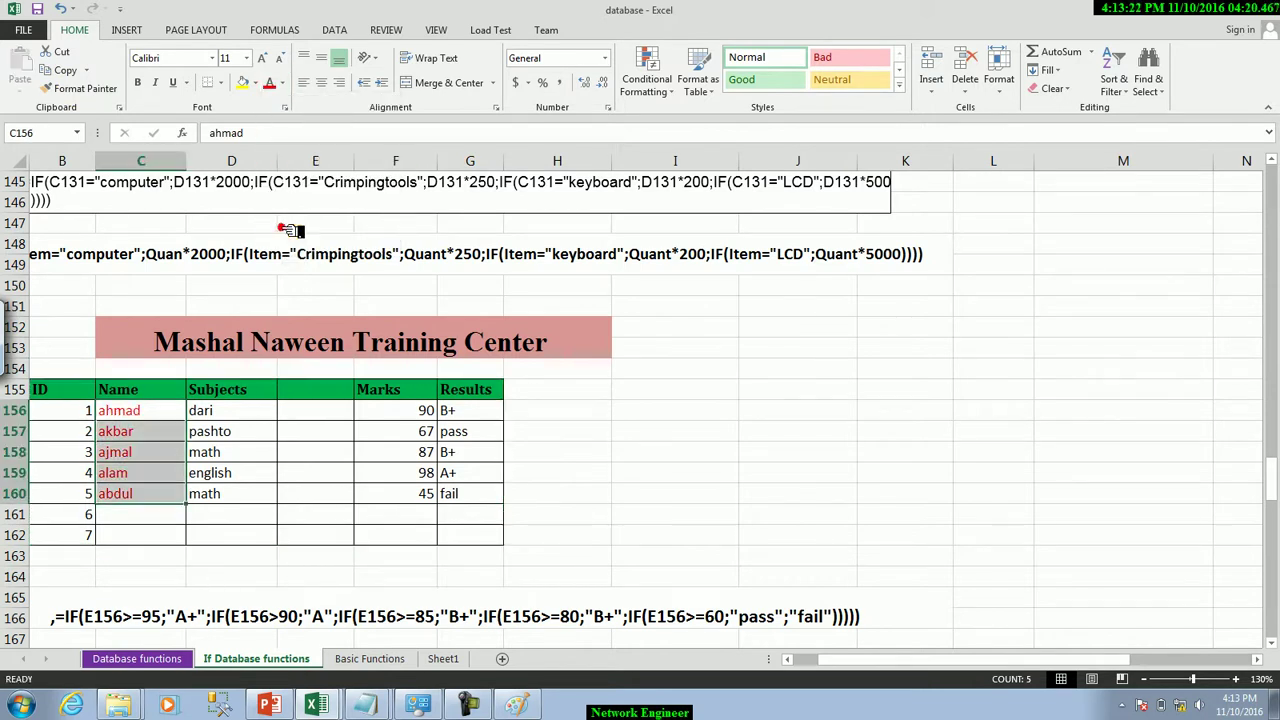
click(266, 58)
click(266, 58)
click(266, 58)
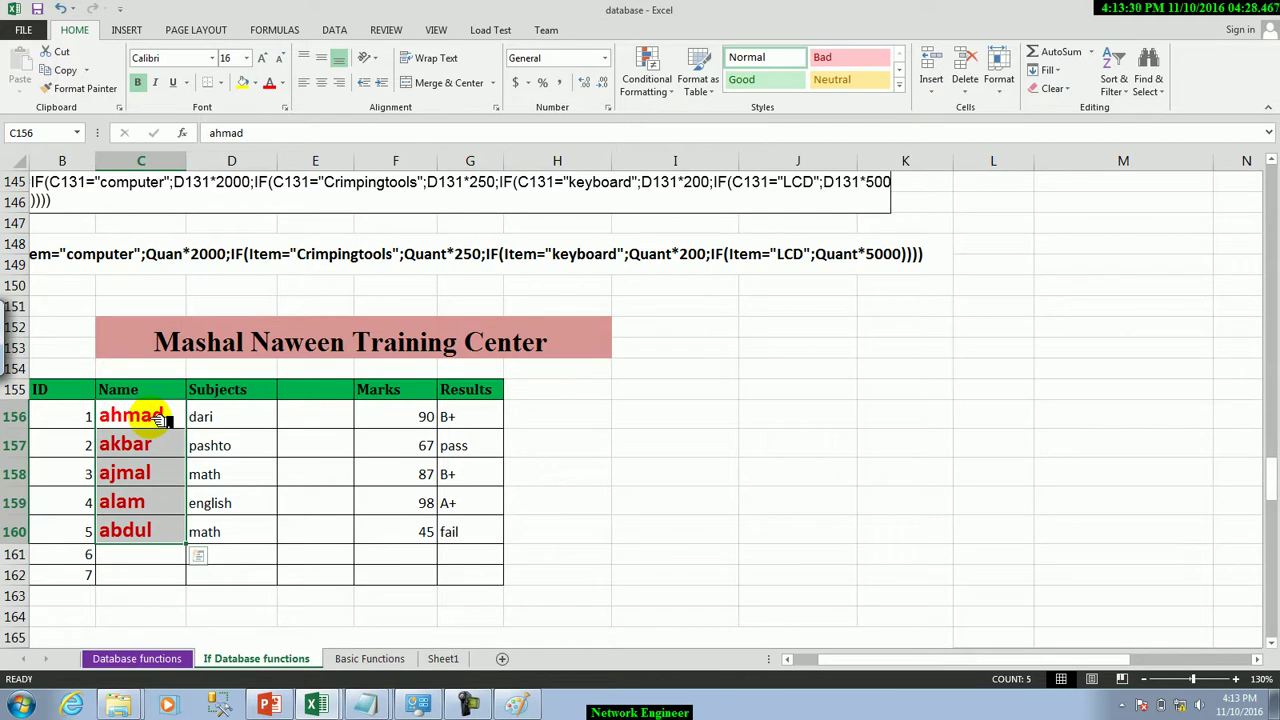
Use Format Painter to copy the Name column's formatting onto the Subjects entries D156:D160
click(230, 425)
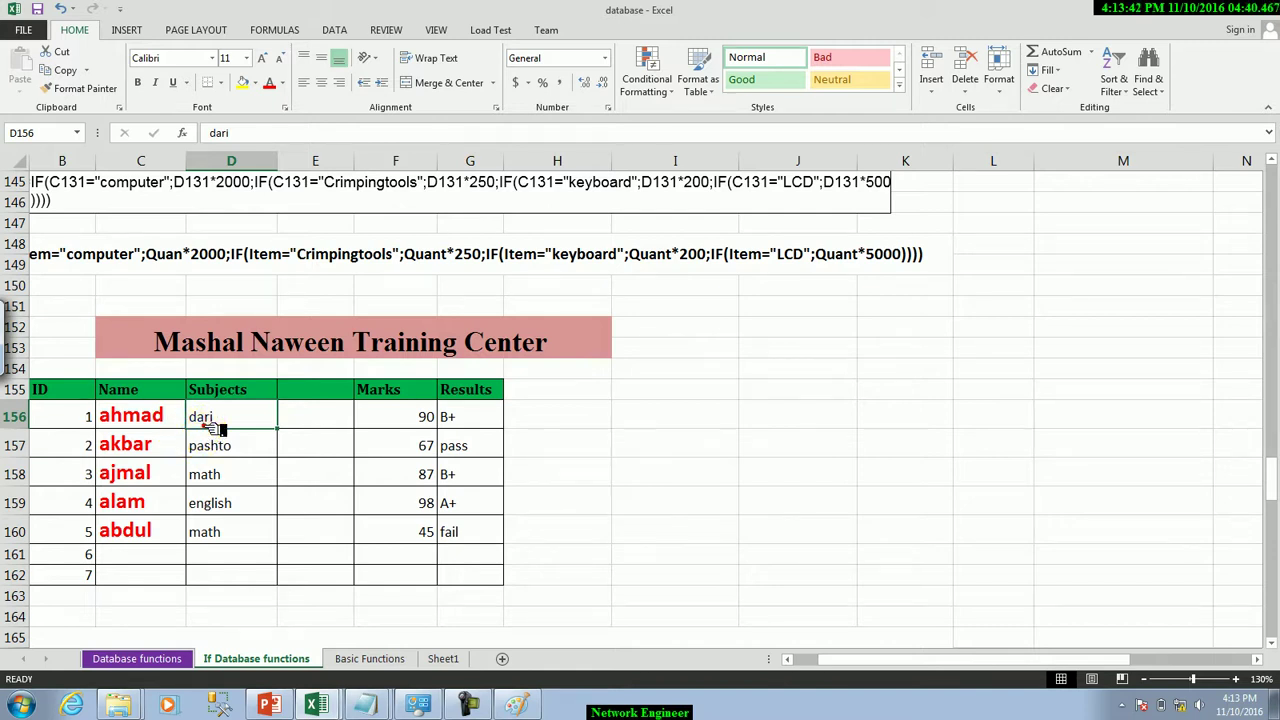
click(172, 426)
click(198, 424)
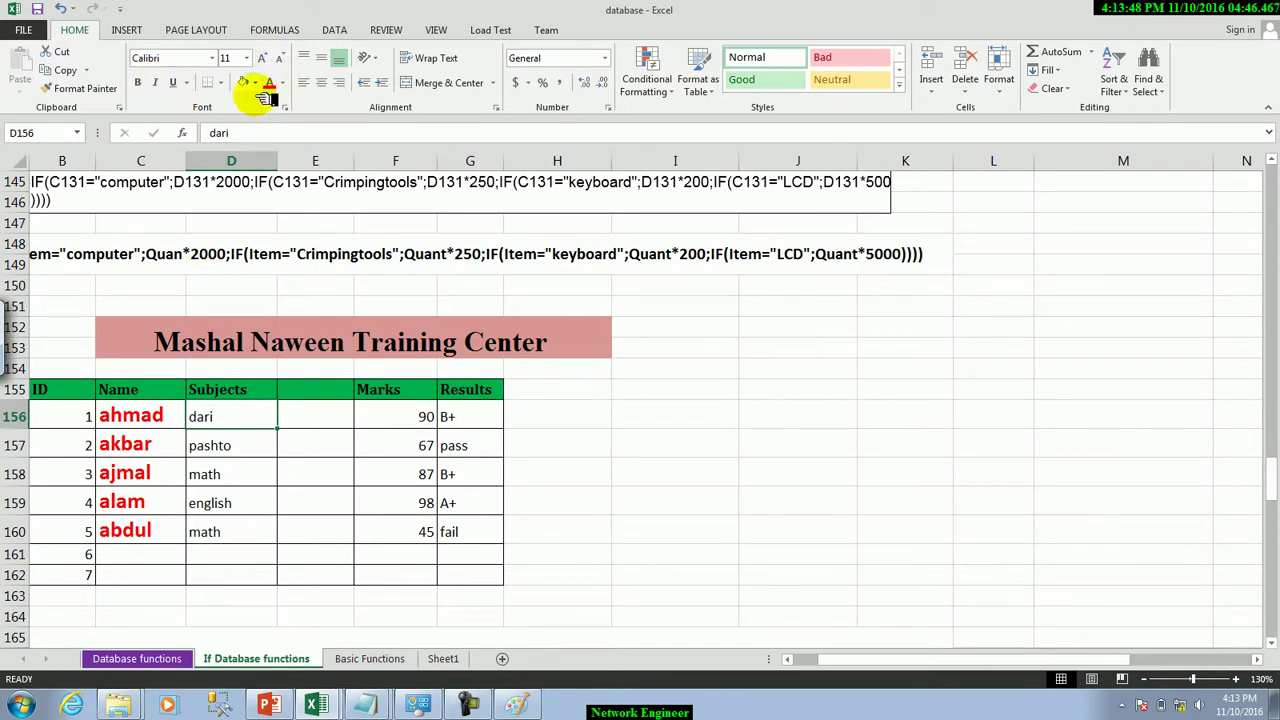
drag(145, 419, 126, 531)
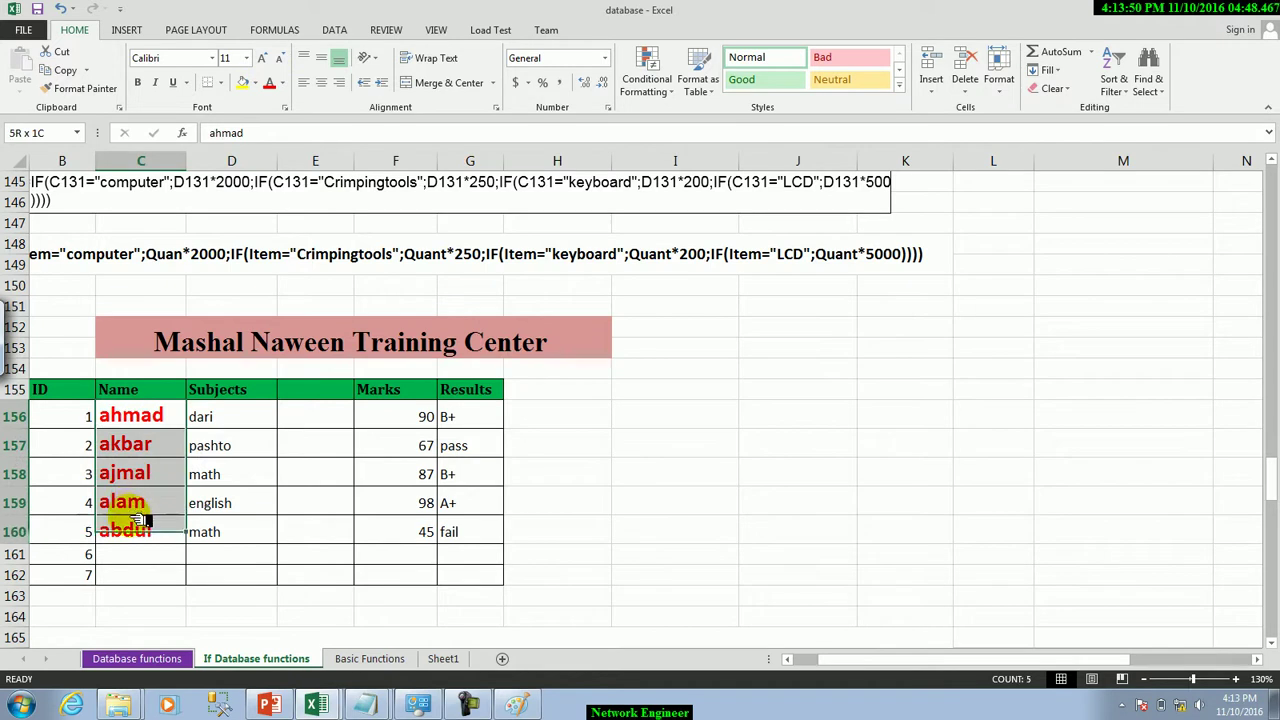
click(80, 88)
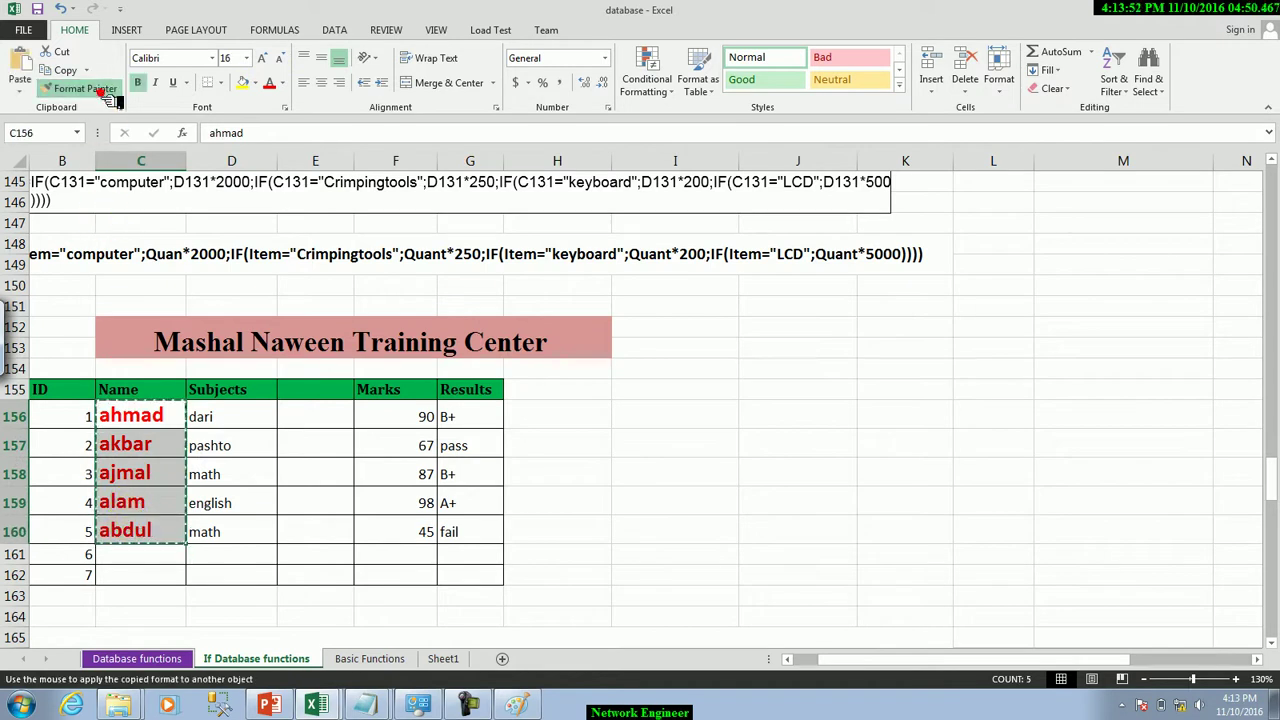
drag(210, 414, 215, 530)
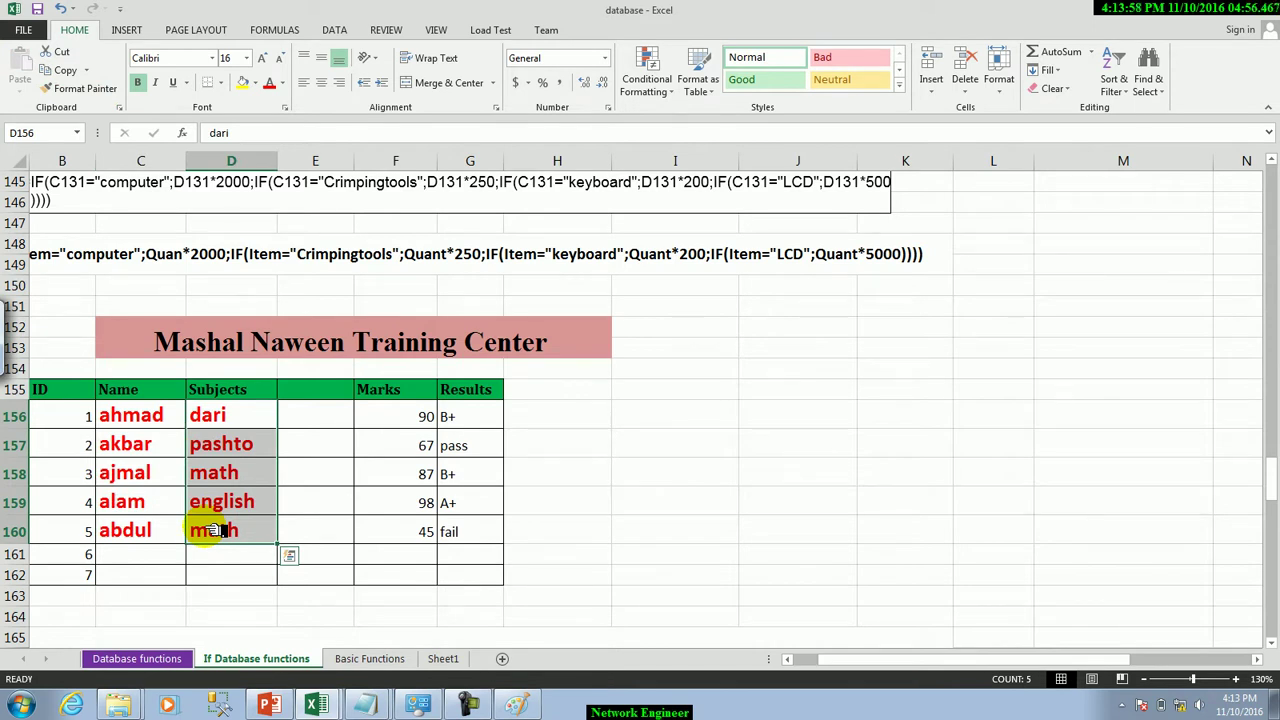
click(214, 307)
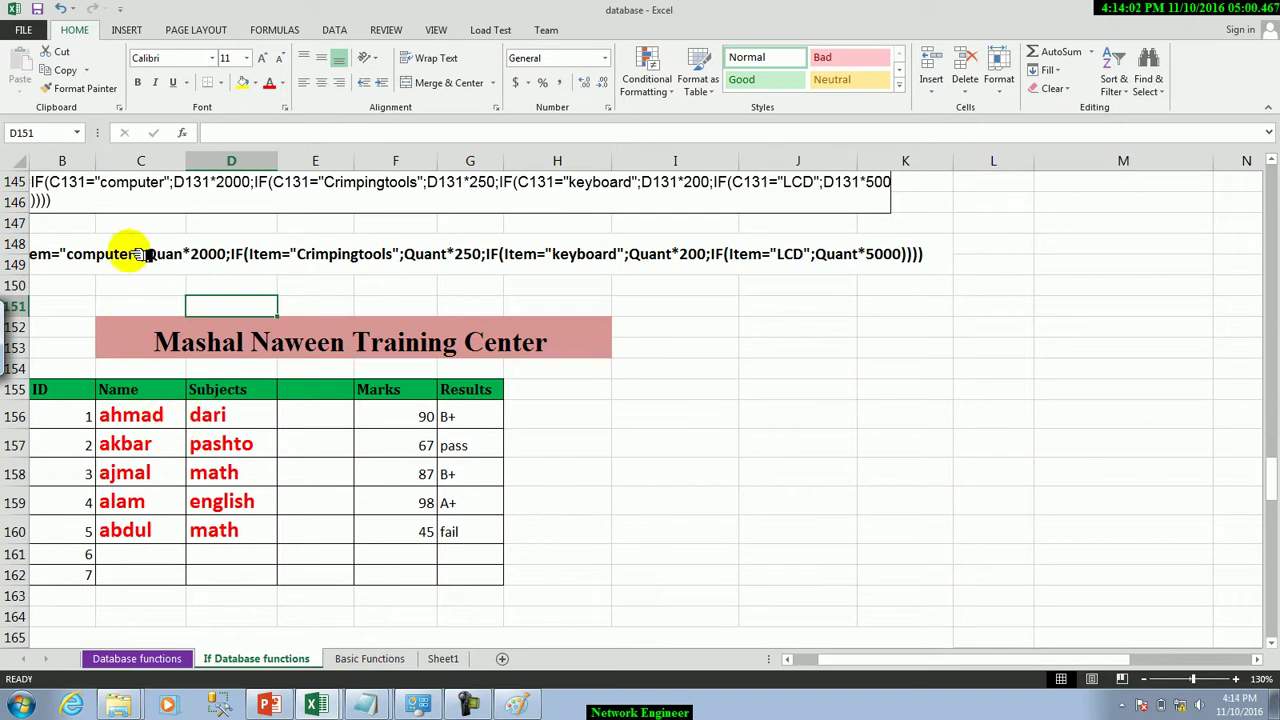
Show the Clipboard pane and copy the whole marks table B155:G162 into it
click(121, 108)
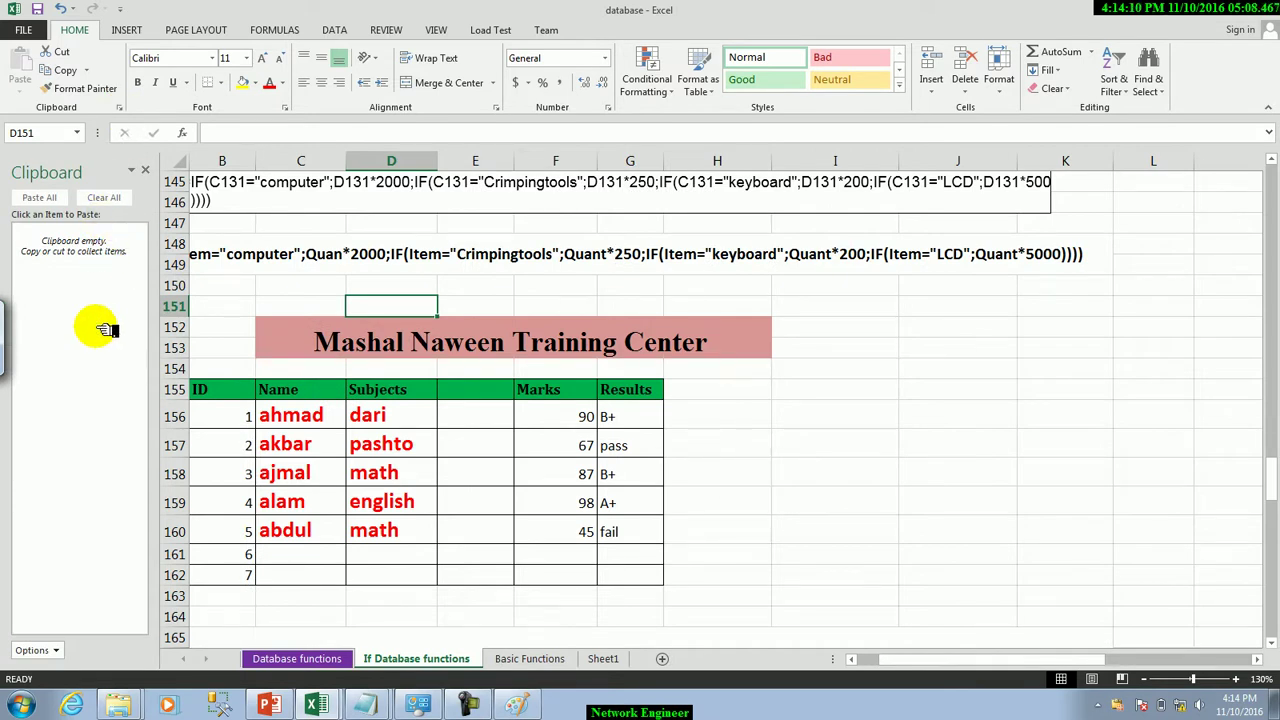
drag(255, 413, 630, 575)
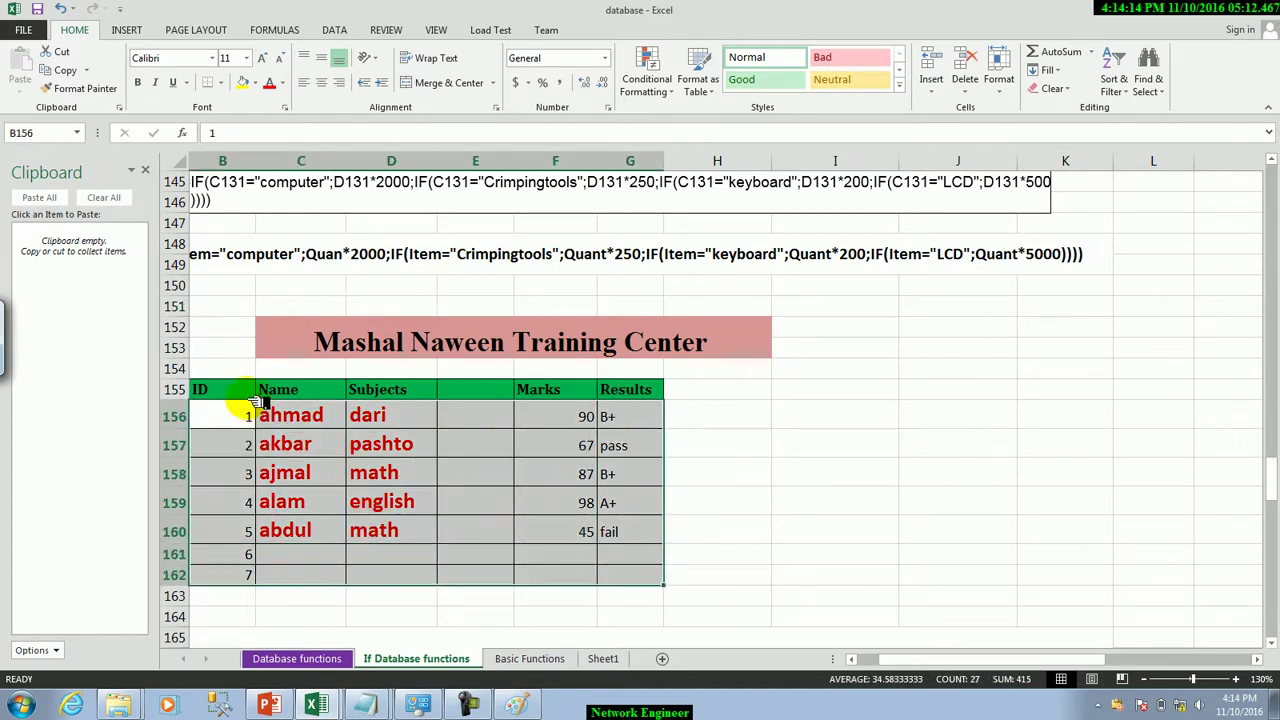
drag(230, 390, 640, 580)
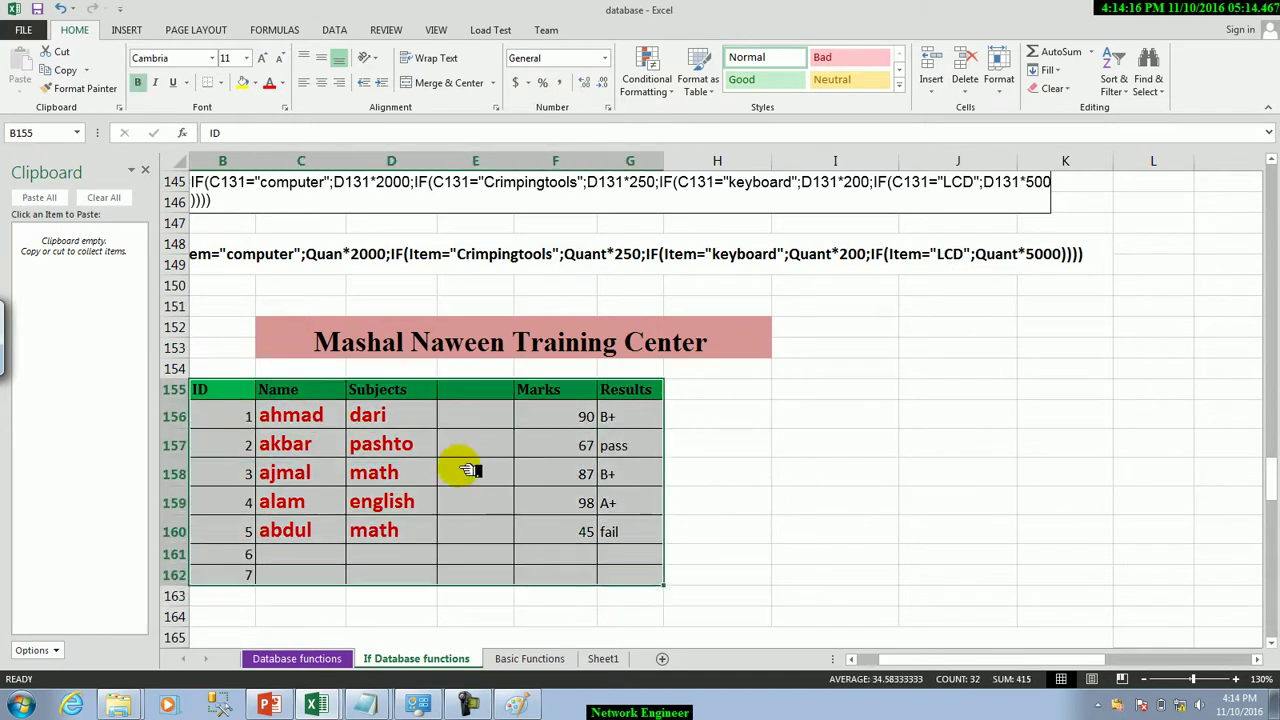
click(70, 72)
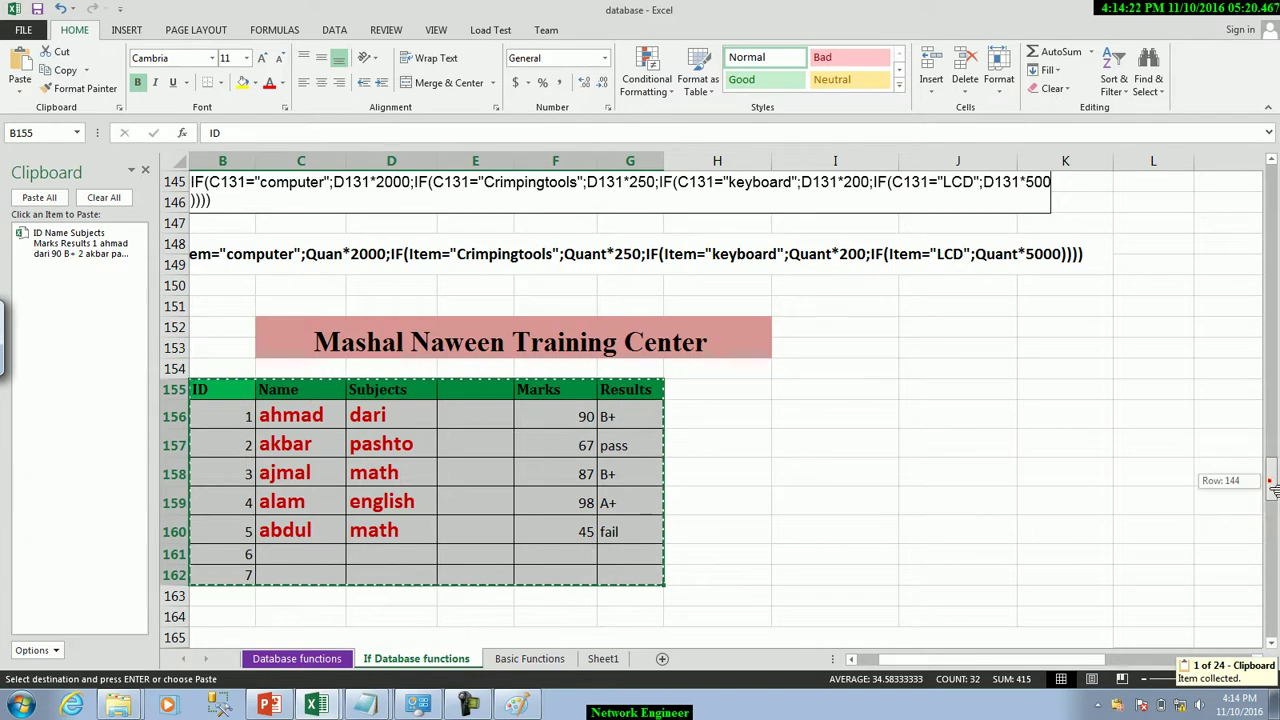
drag(1272, 484, 1265, 552)
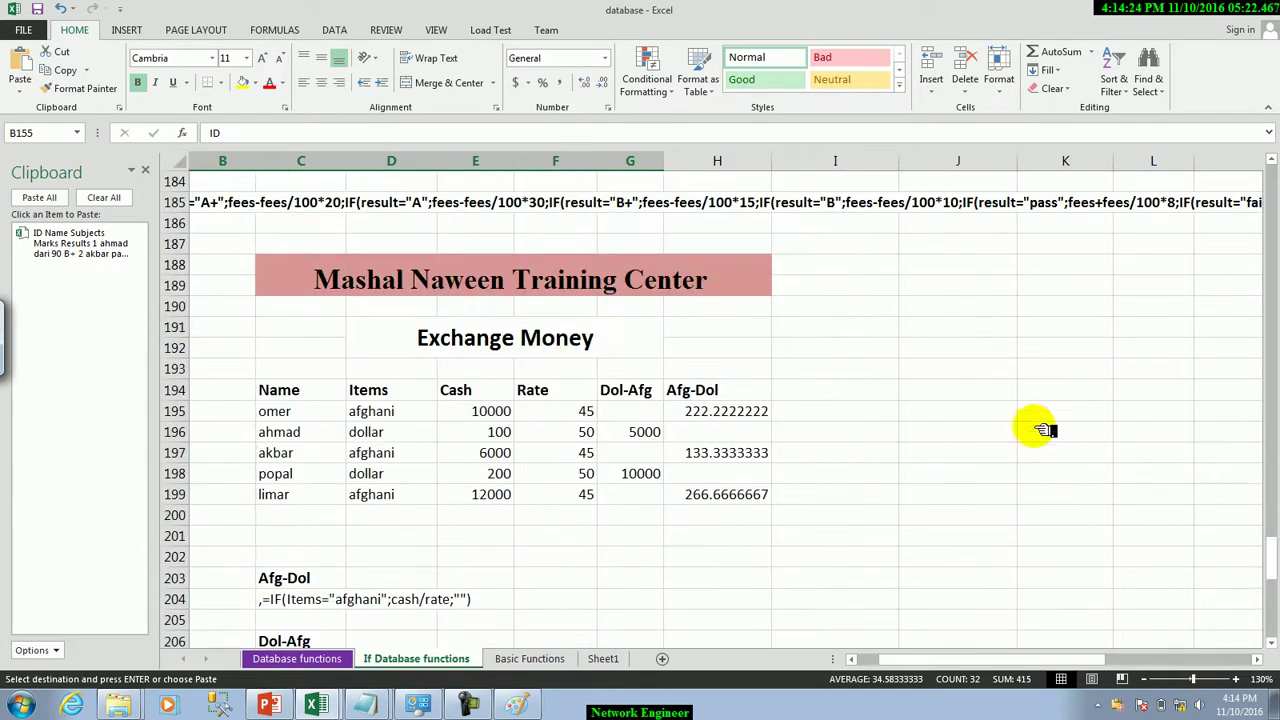
Copy the Exchange Money block C188:H200 and paste it from the Clipboard at Sheet1's U1
mouse_move(278, 283)
mouse_down()
mouse_move(348, 557)
mouse_move(423, 514)
mouse_up()
click(66, 72)
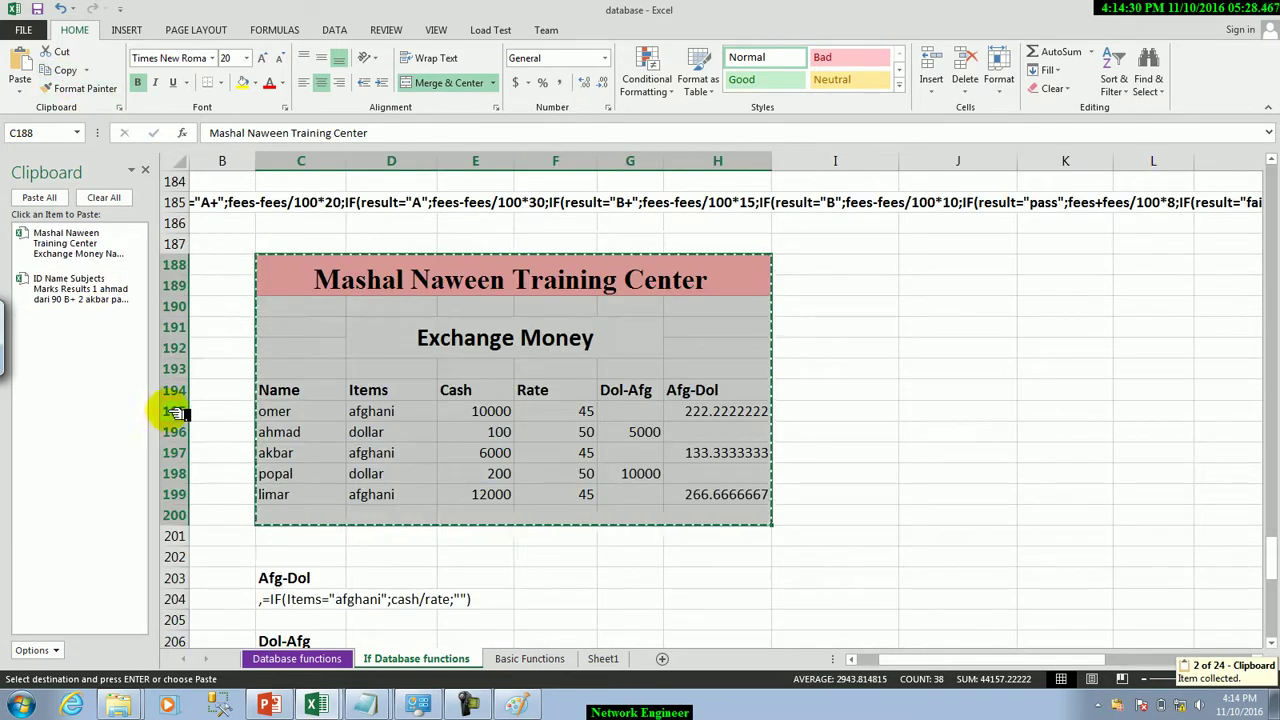
click(590, 657)
click(878, 398)
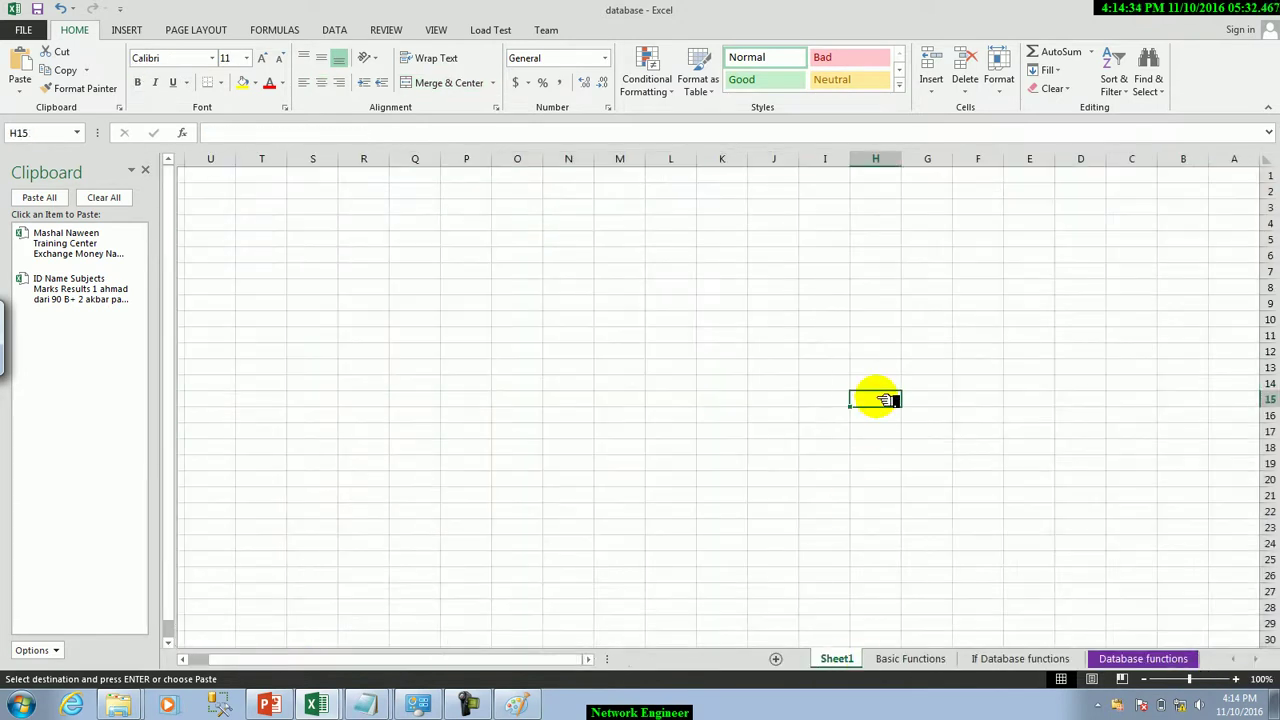
click(146, 170)
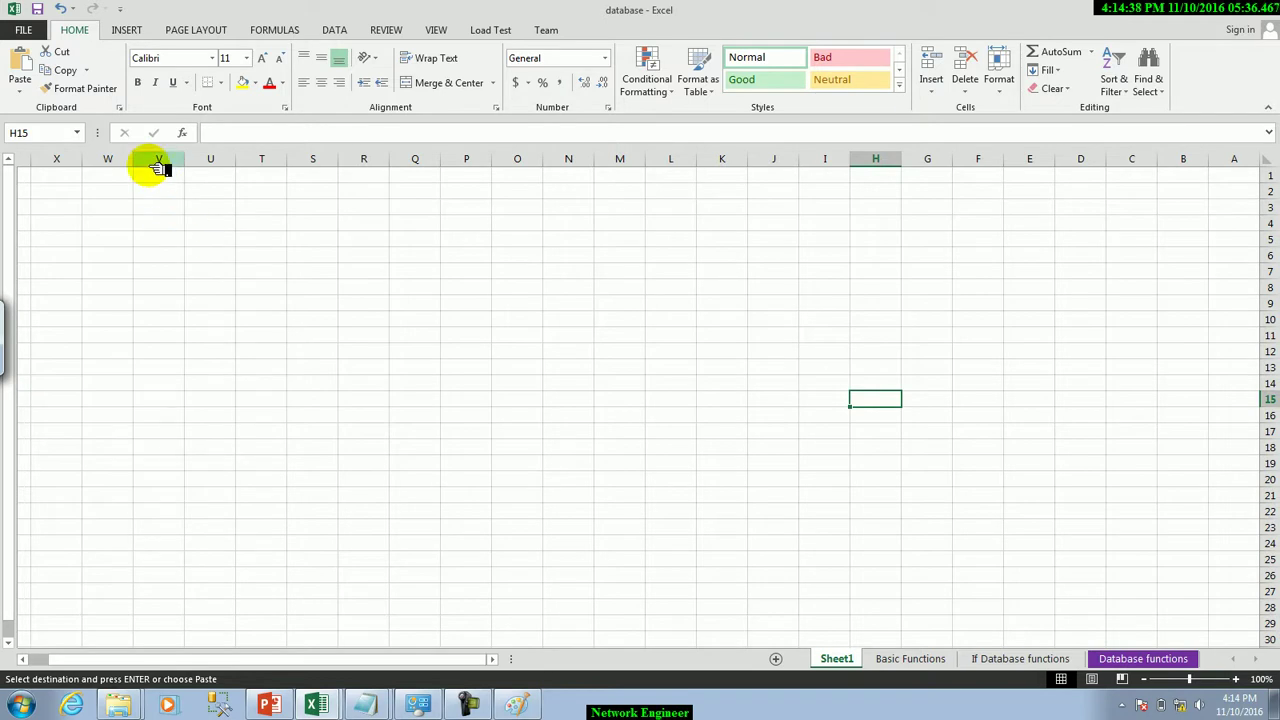
click(120, 108)
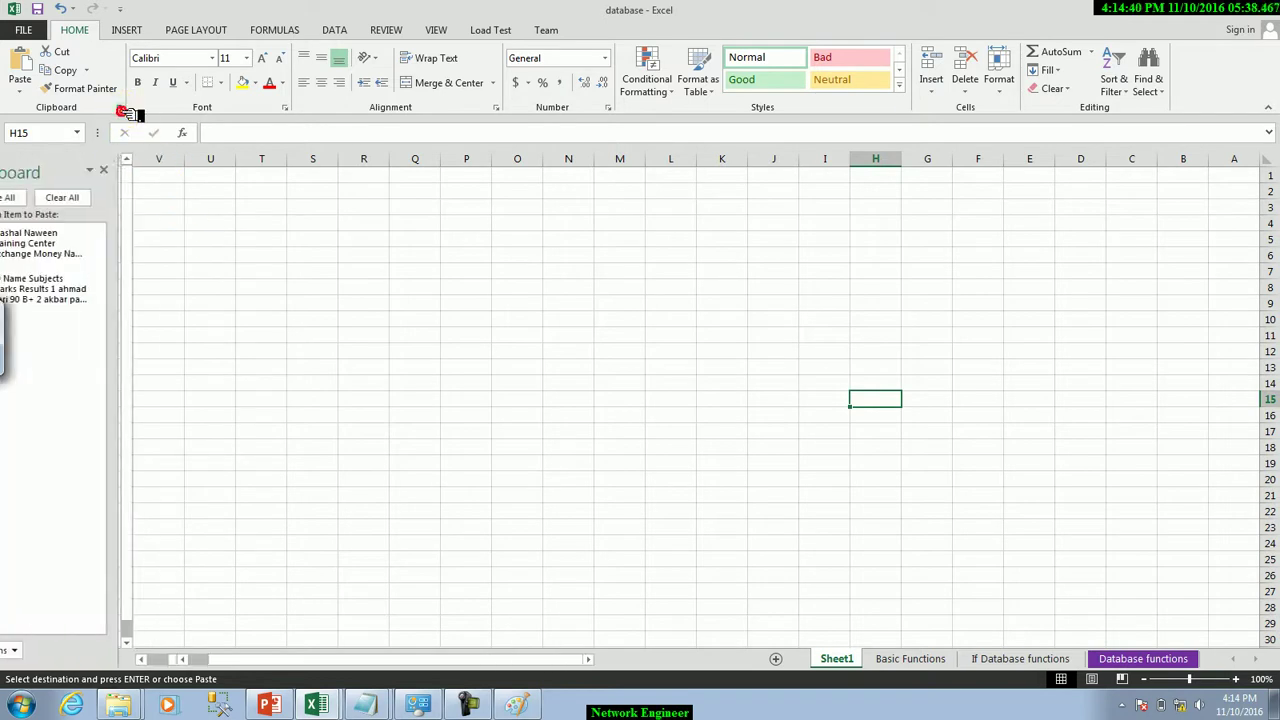
click(214, 176)
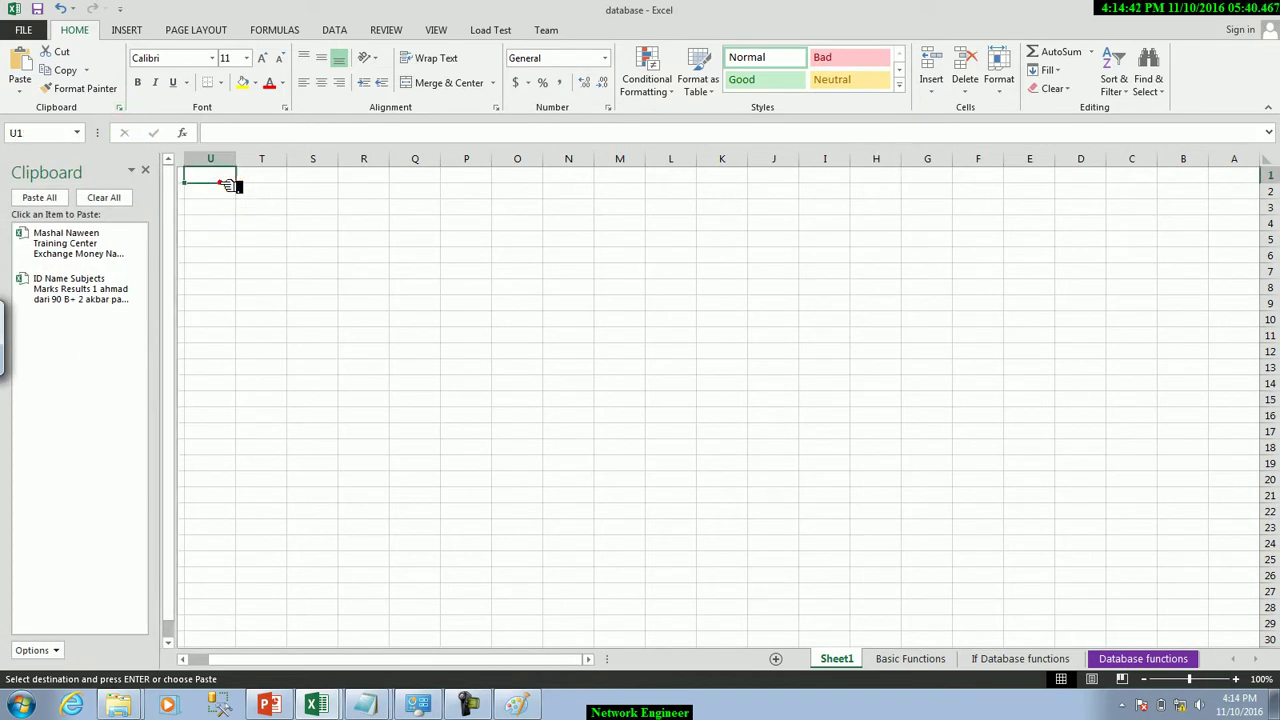
click(82, 256)
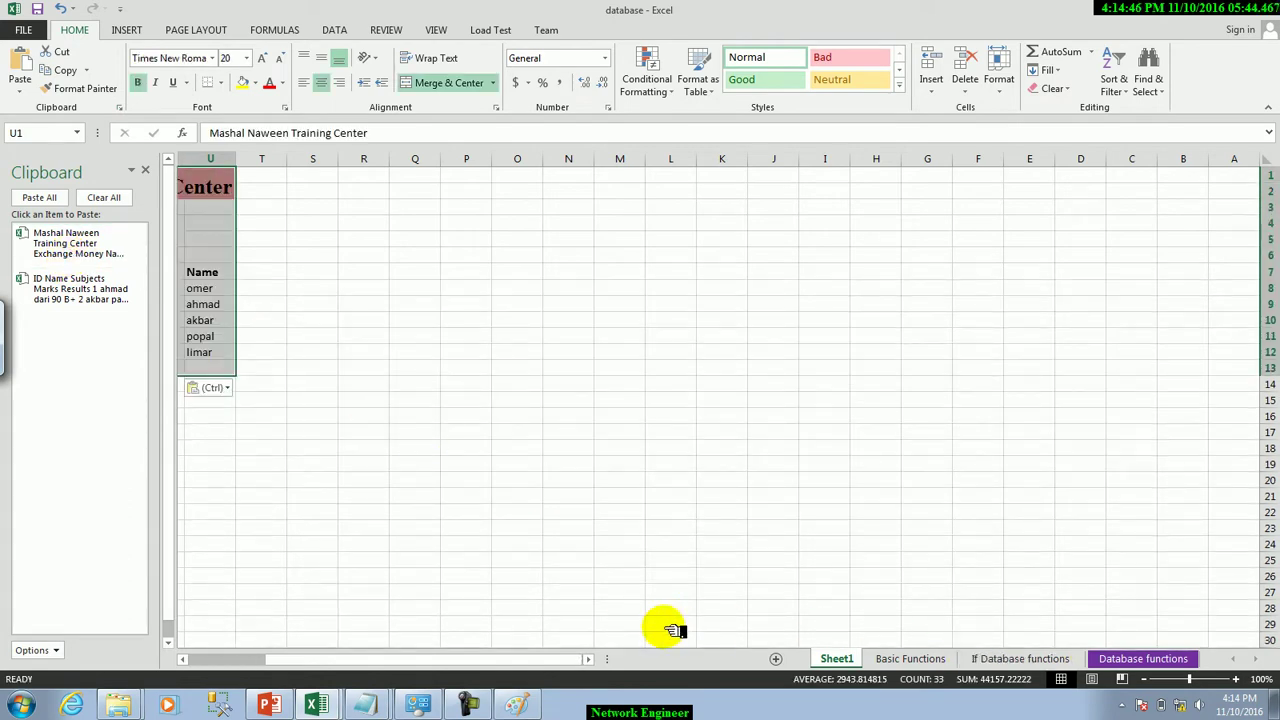
Paste all collected clipboard items at N5, then clear the Clipboard and close it
drag(585, 658, 282, 662)
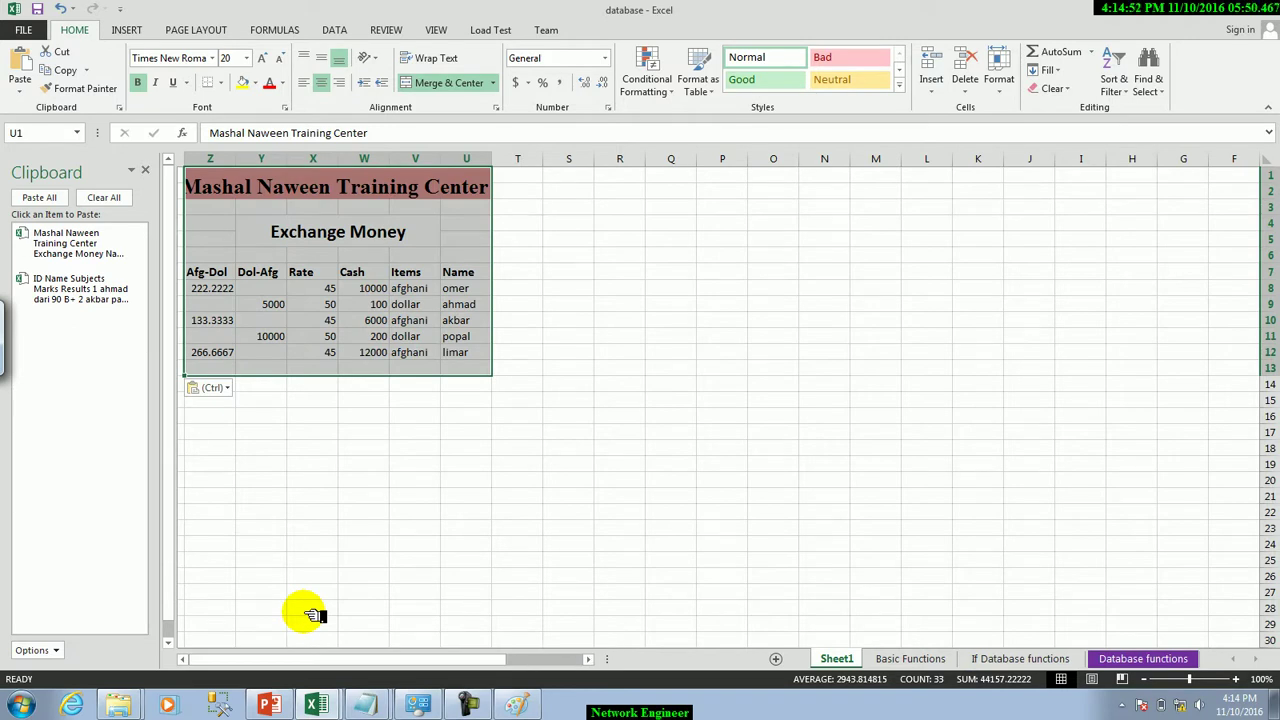
click(312, 450)
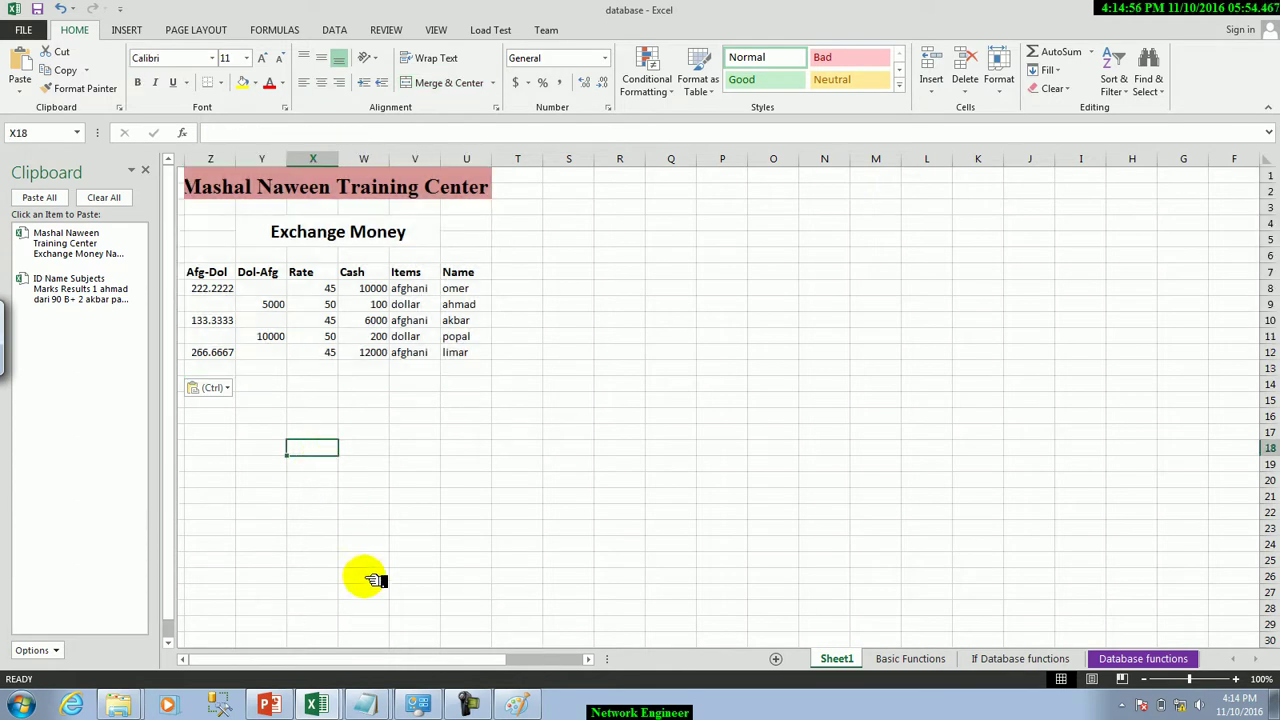
click(810, 242)
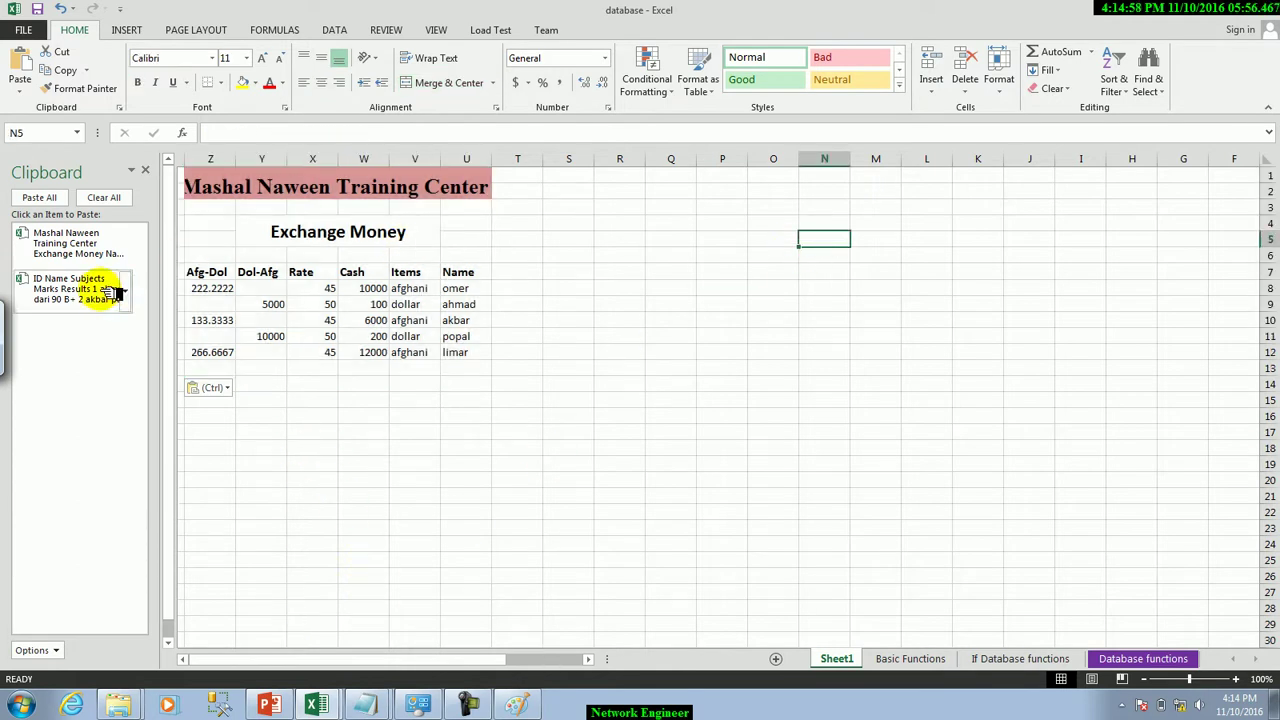
click(40, 197)
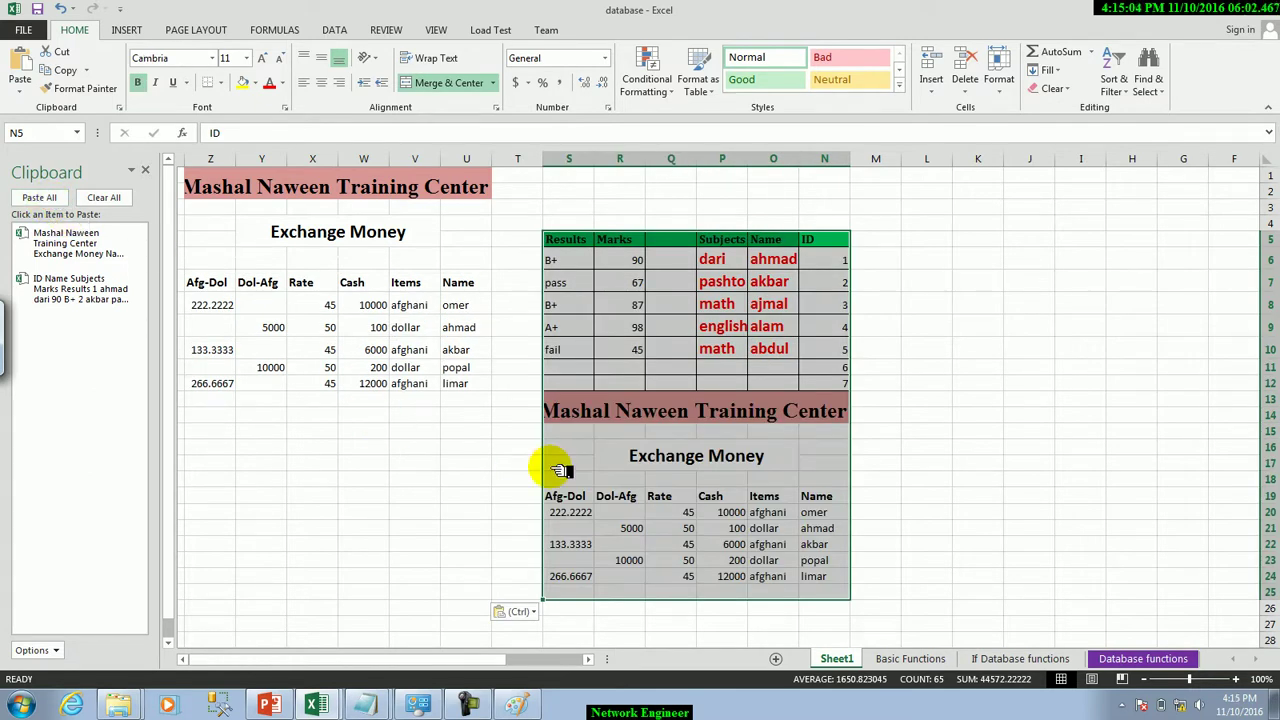
click(103, 197)
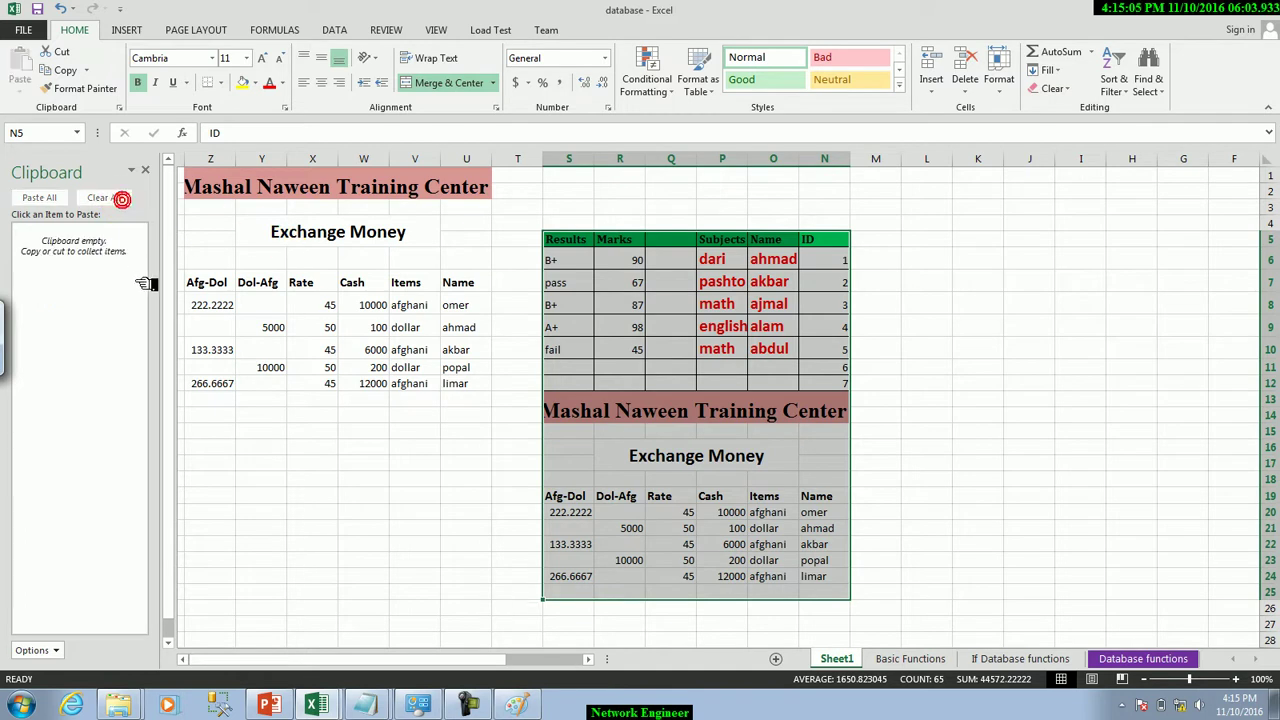
click(145, 170)
Copy the Exchange Money range Z7:U12 and preview paste options at AC21 without pasting
click(250, 485)
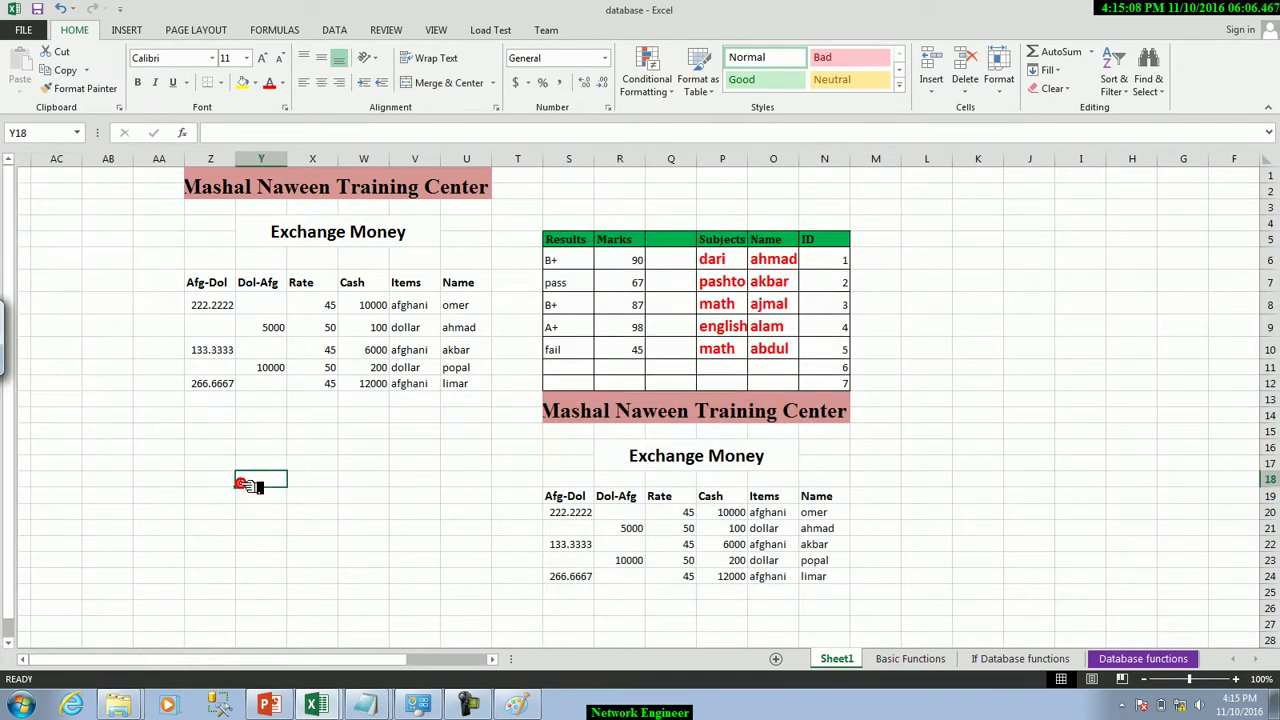
click(258, 349)
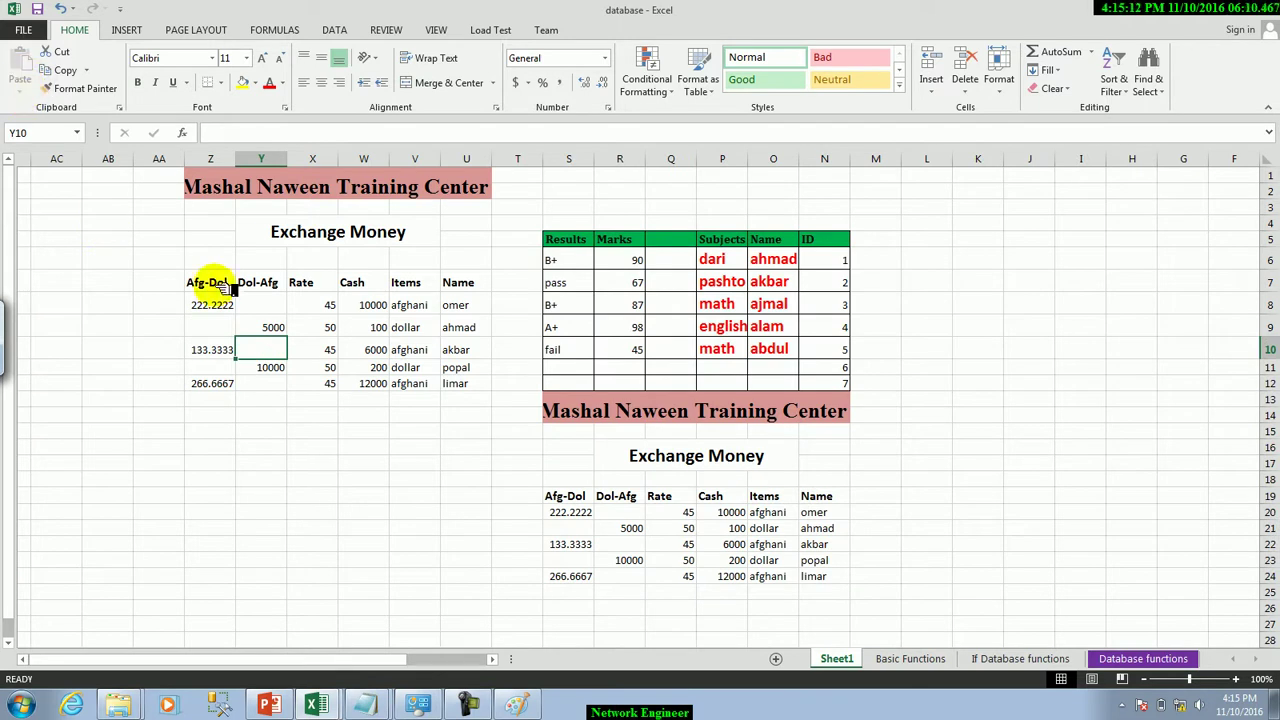
drag(230, 288, 470, 384)
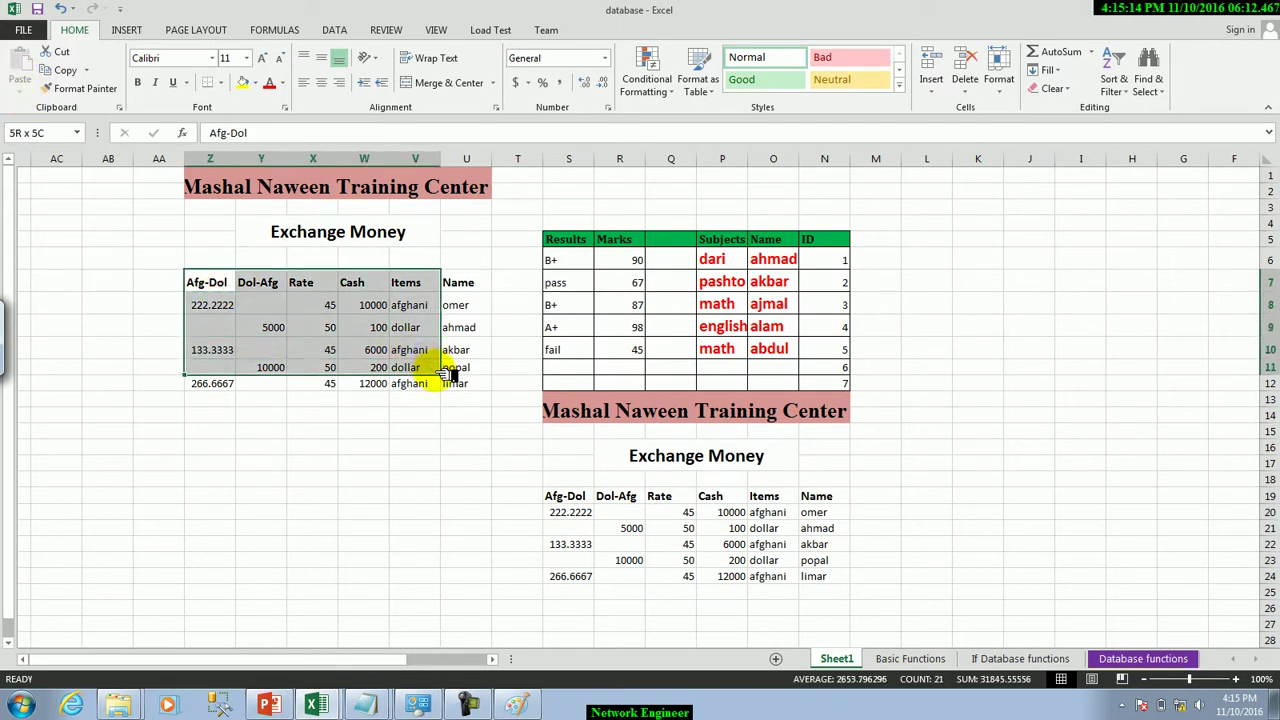
click(65, 70)
click(80, 527)
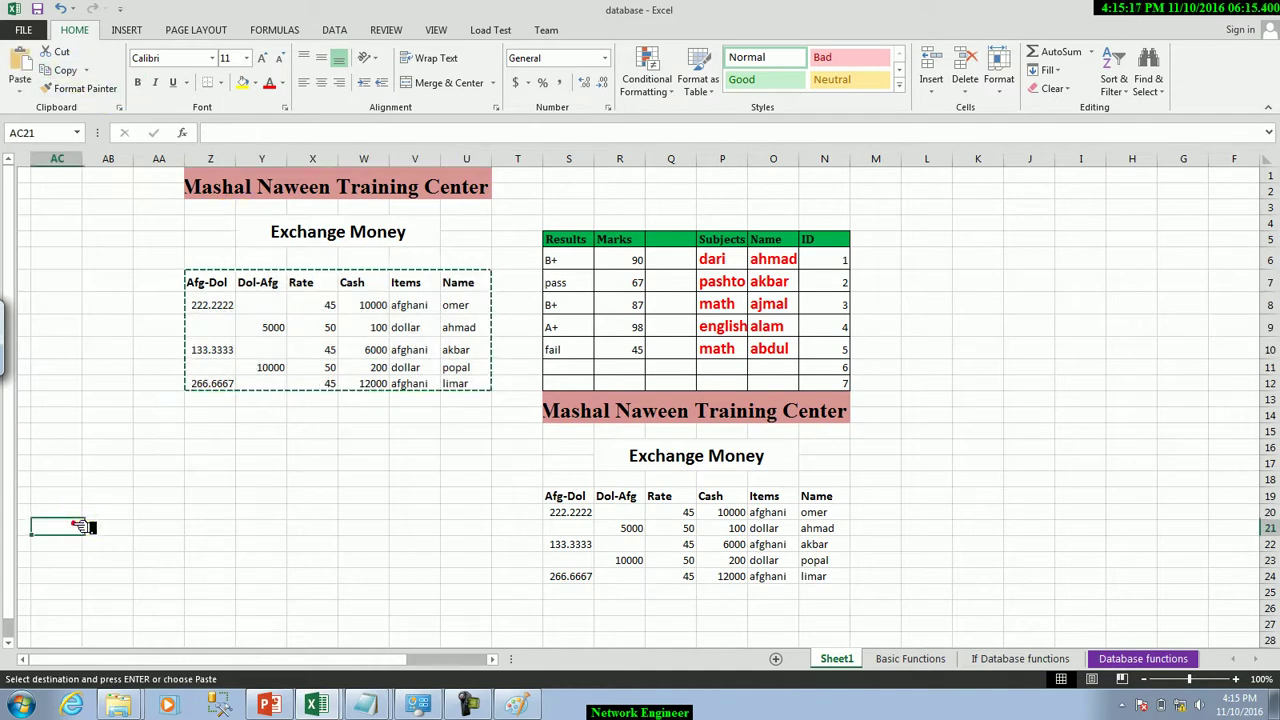
click(22, 96)
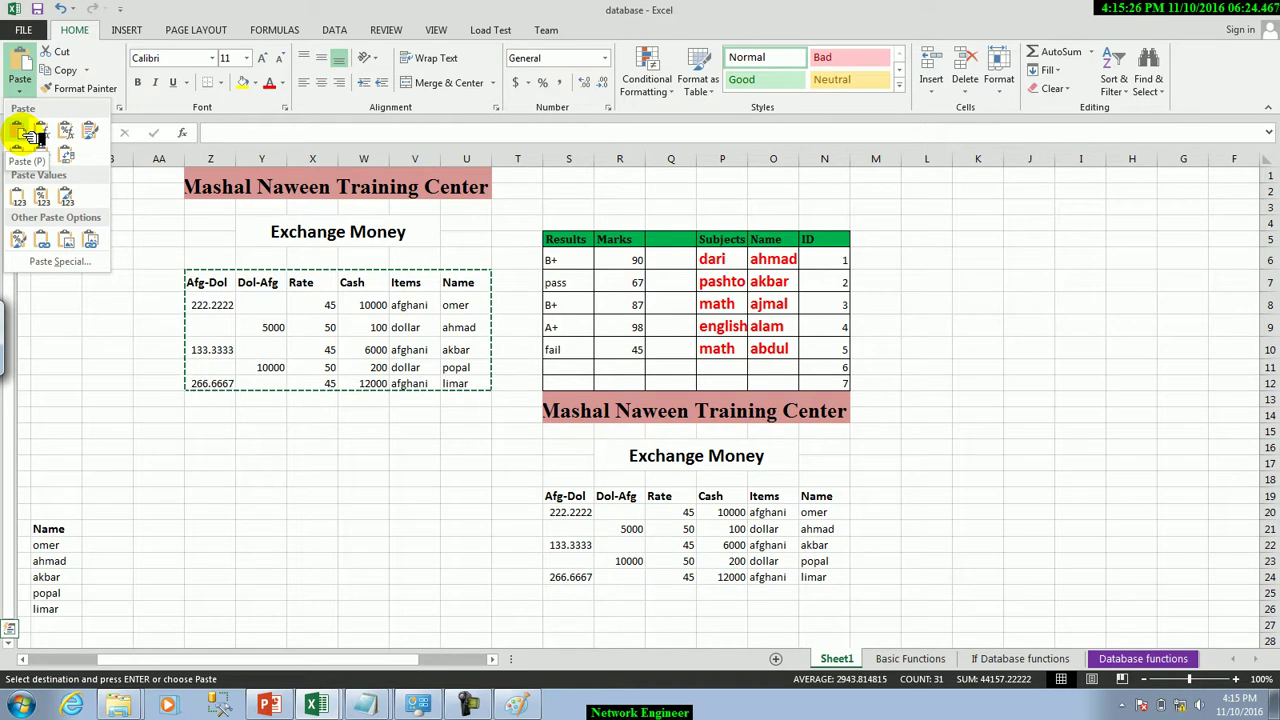
click(201, 408)
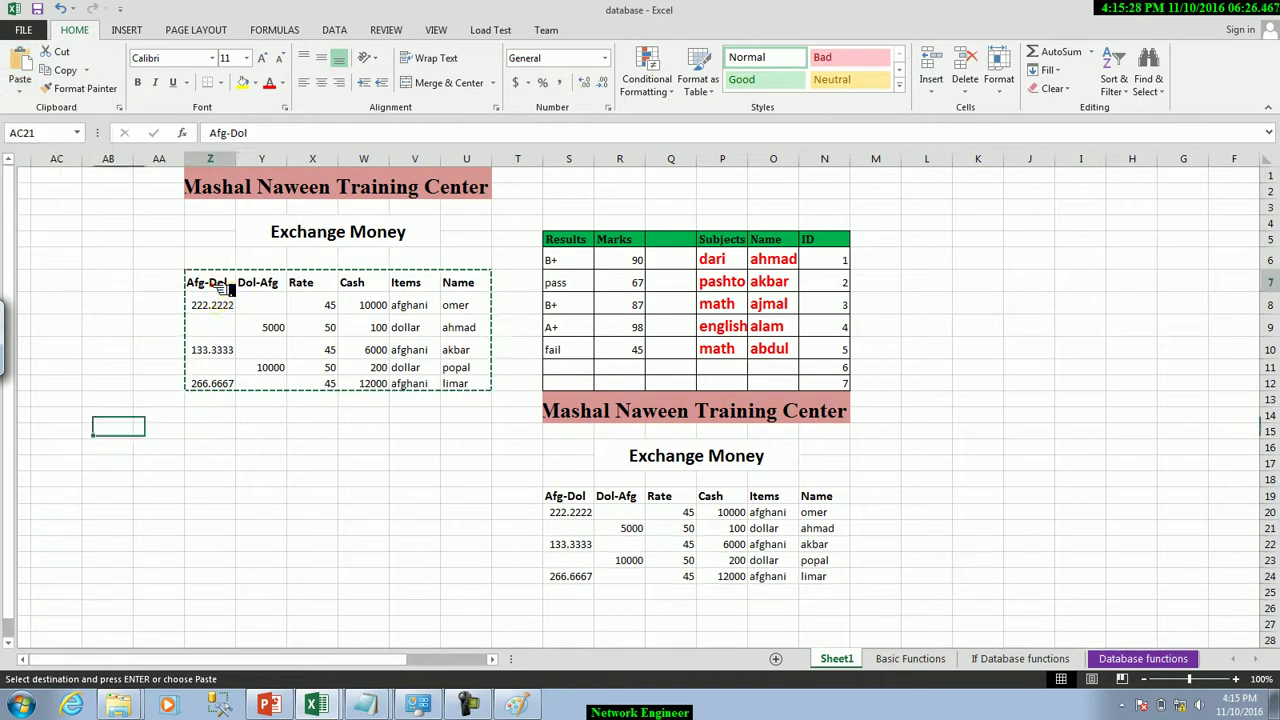
drag(208, 283, 458, 382)
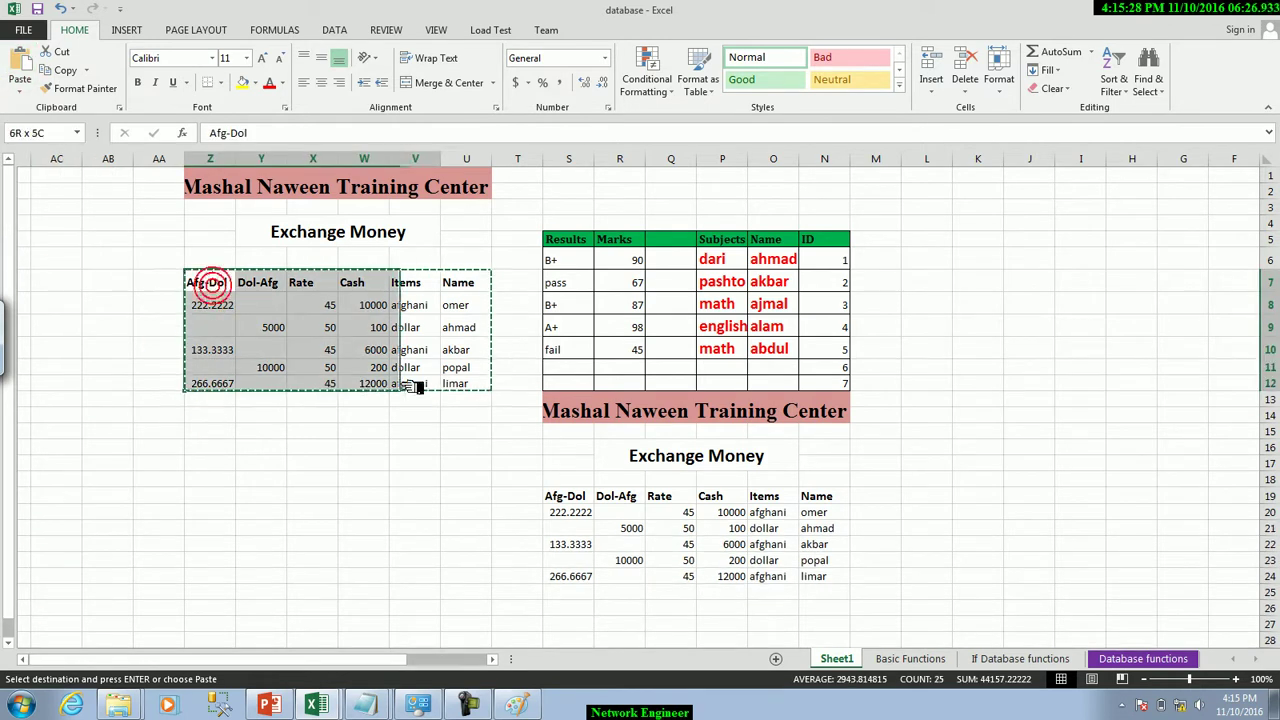
Make the Exchange Money table's text red and put borders on every cell
click(270, 84)
click(234, 84)
click(251, 214)
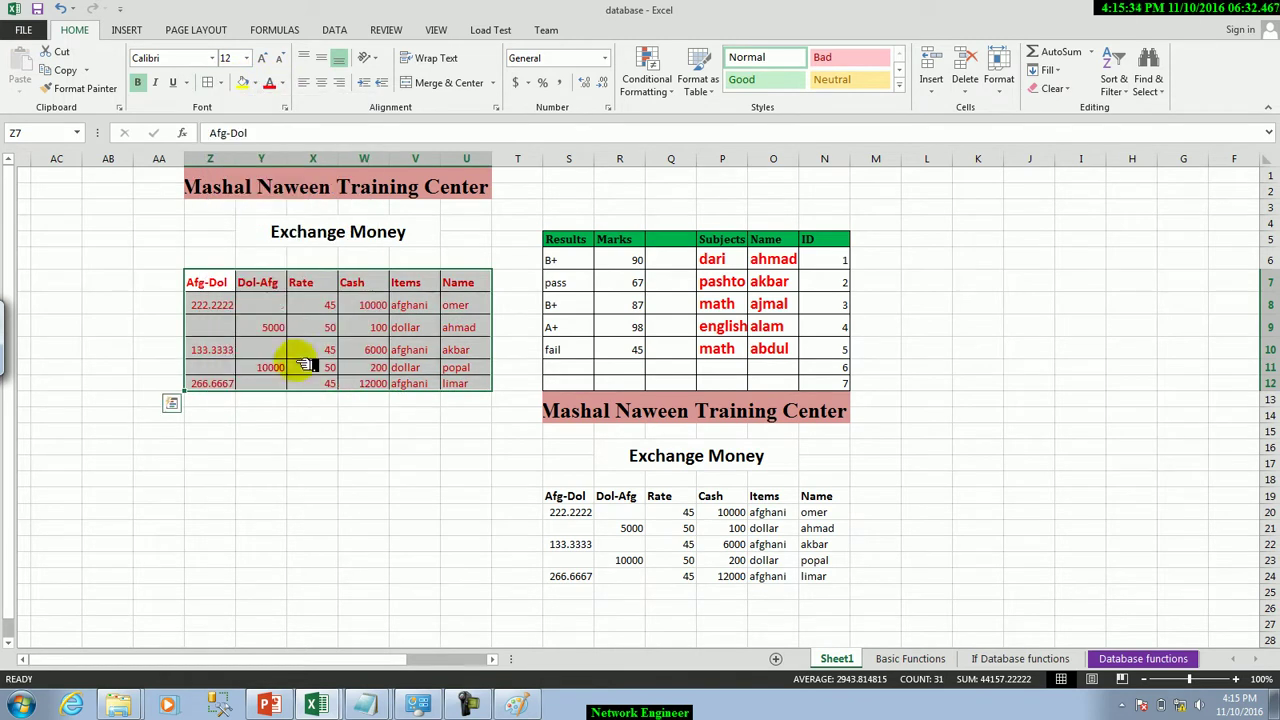
Attach an empty comment to cell Z8, the 222.2222 value
click(218, 310)
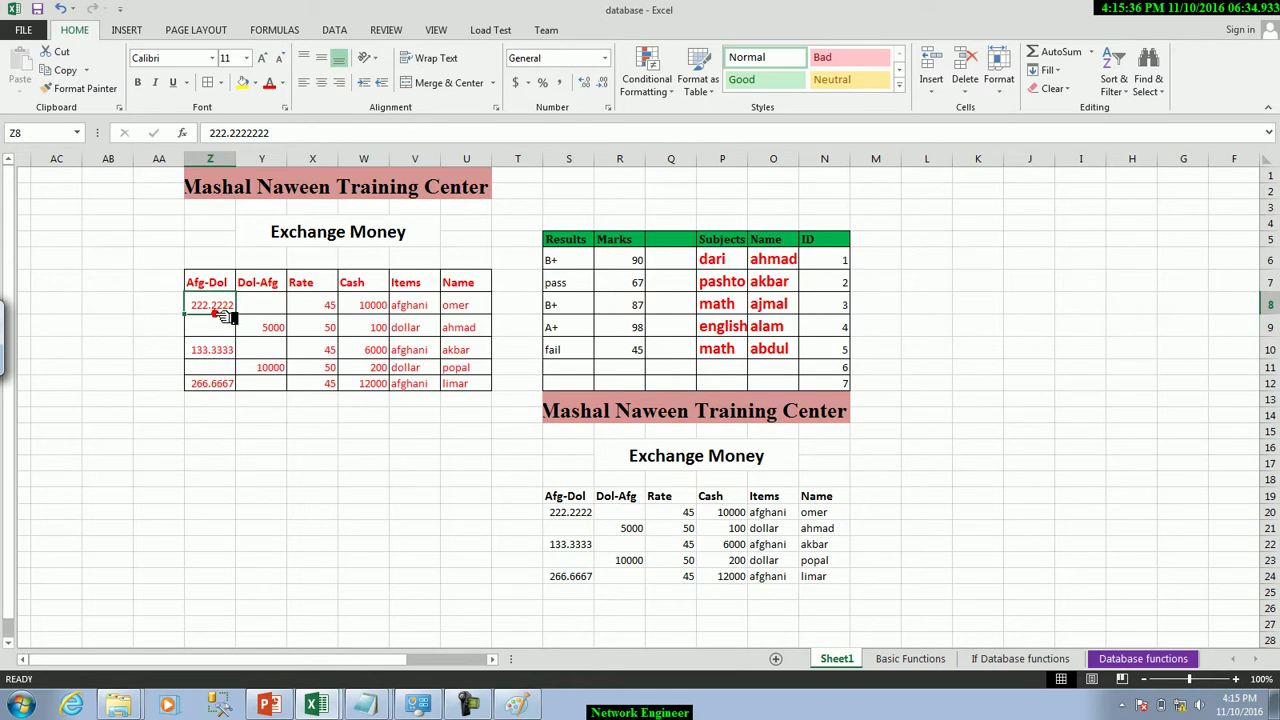
click(388, 30)
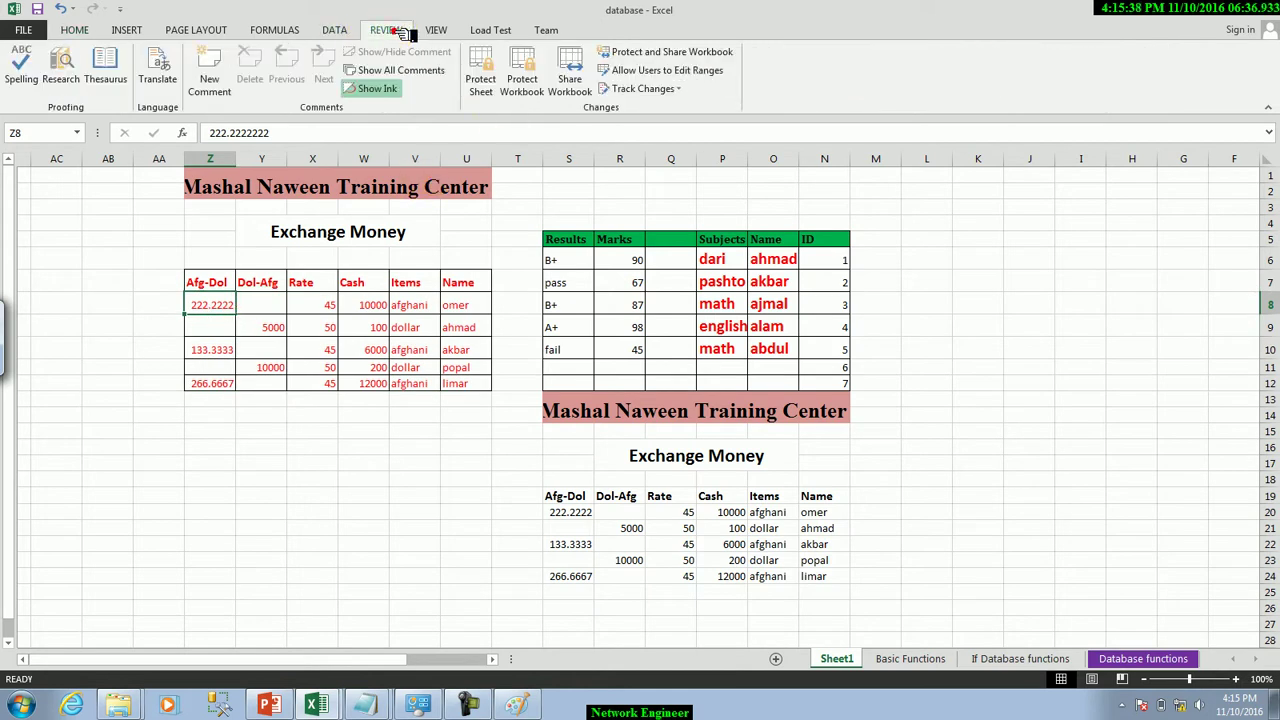
click(209, 72)
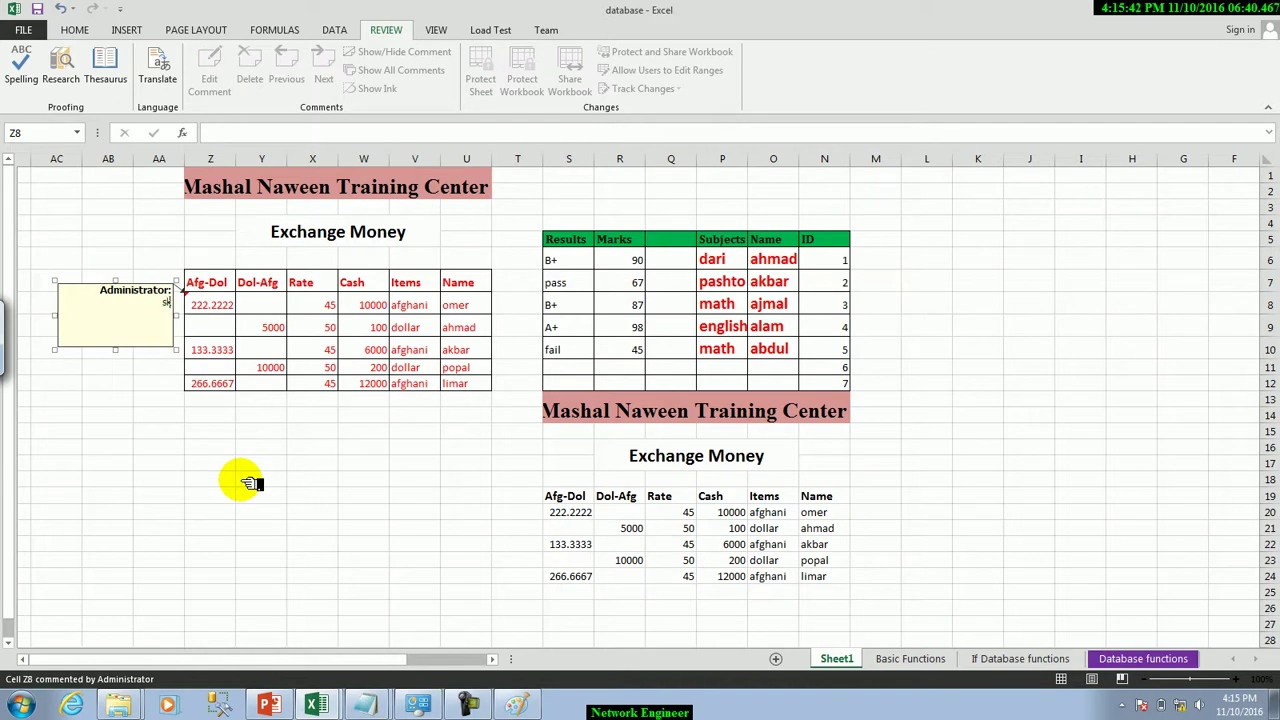
click(255, 470)
mouse_move(203, 285)
mouse_down()
mouse_move(315, 345)
mouse_move(448, 385)
mouse_up()
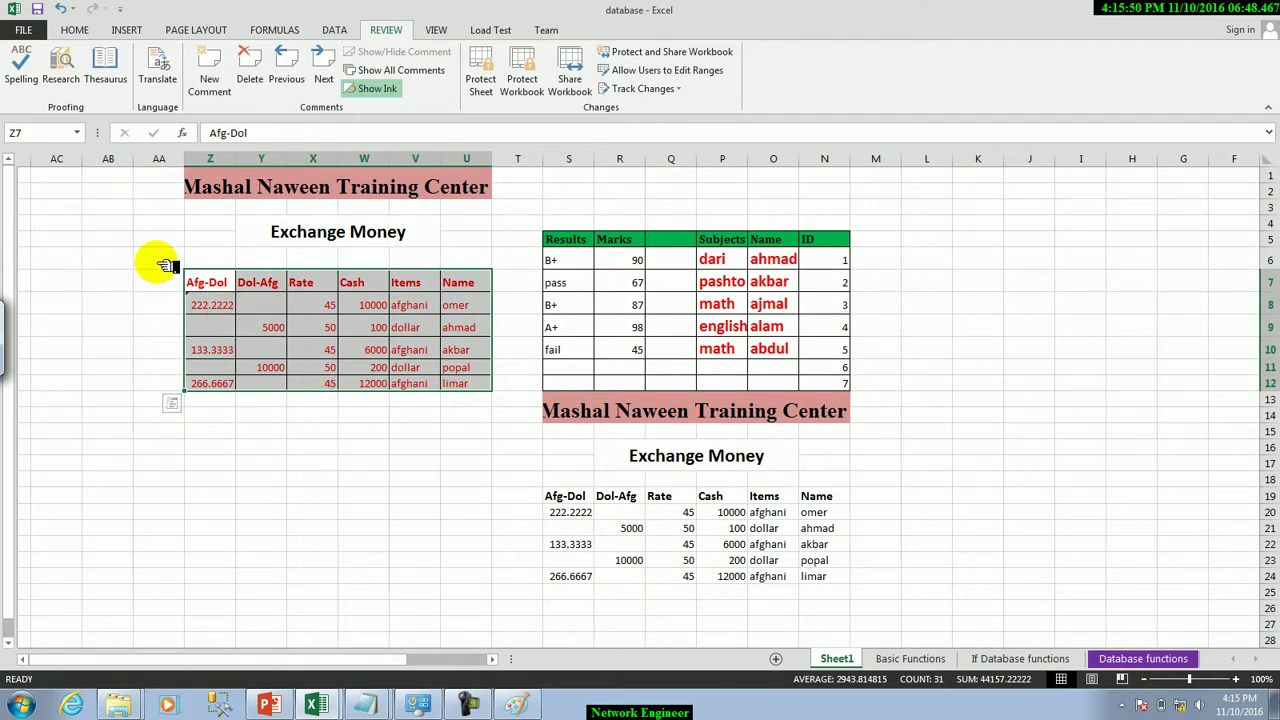
Fill the Exchange Money table yellow, copy it, test-paste at AC18, and undo that paste
click(74, 29)
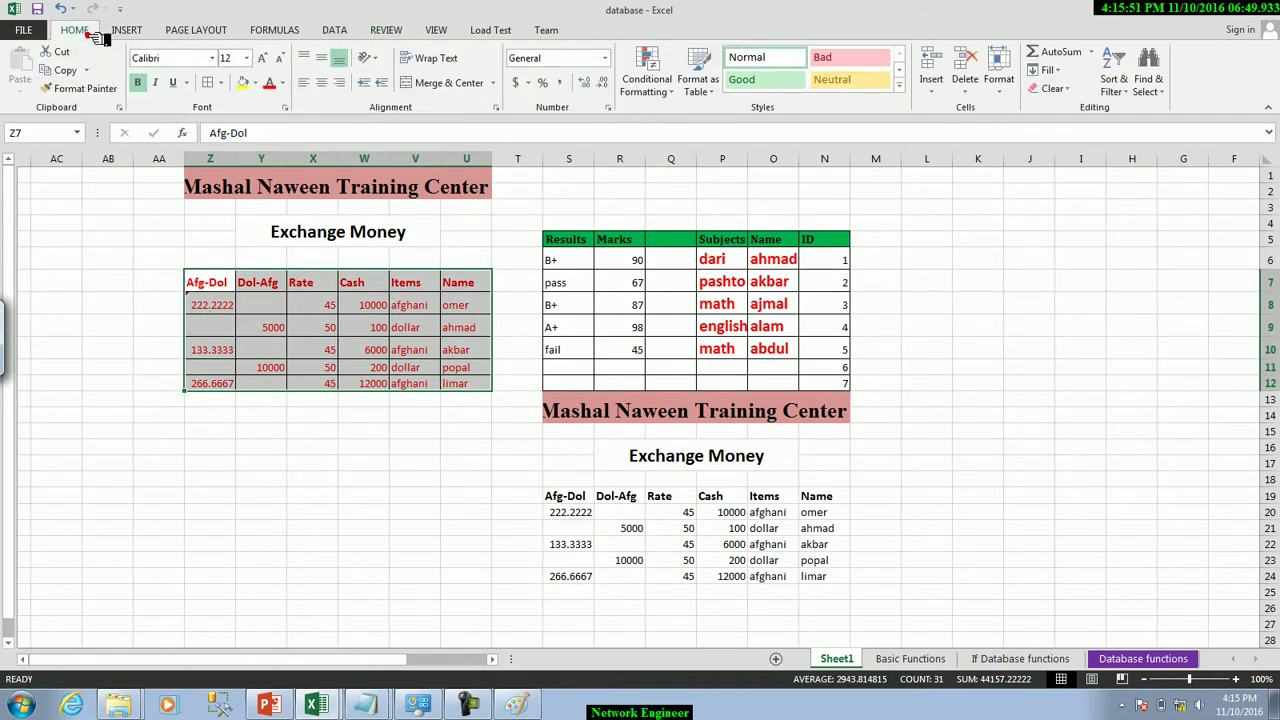
click(250, 84)
click(68, 71)
click(56, 480)
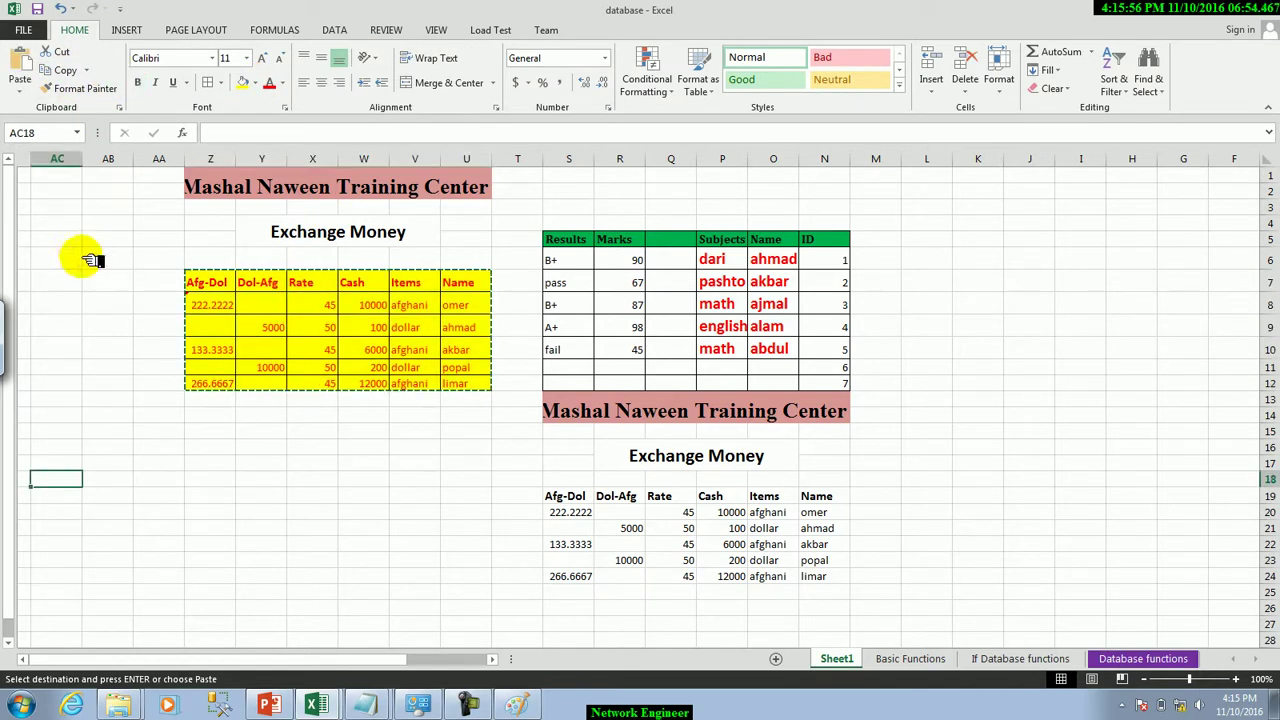
click(20, 90)
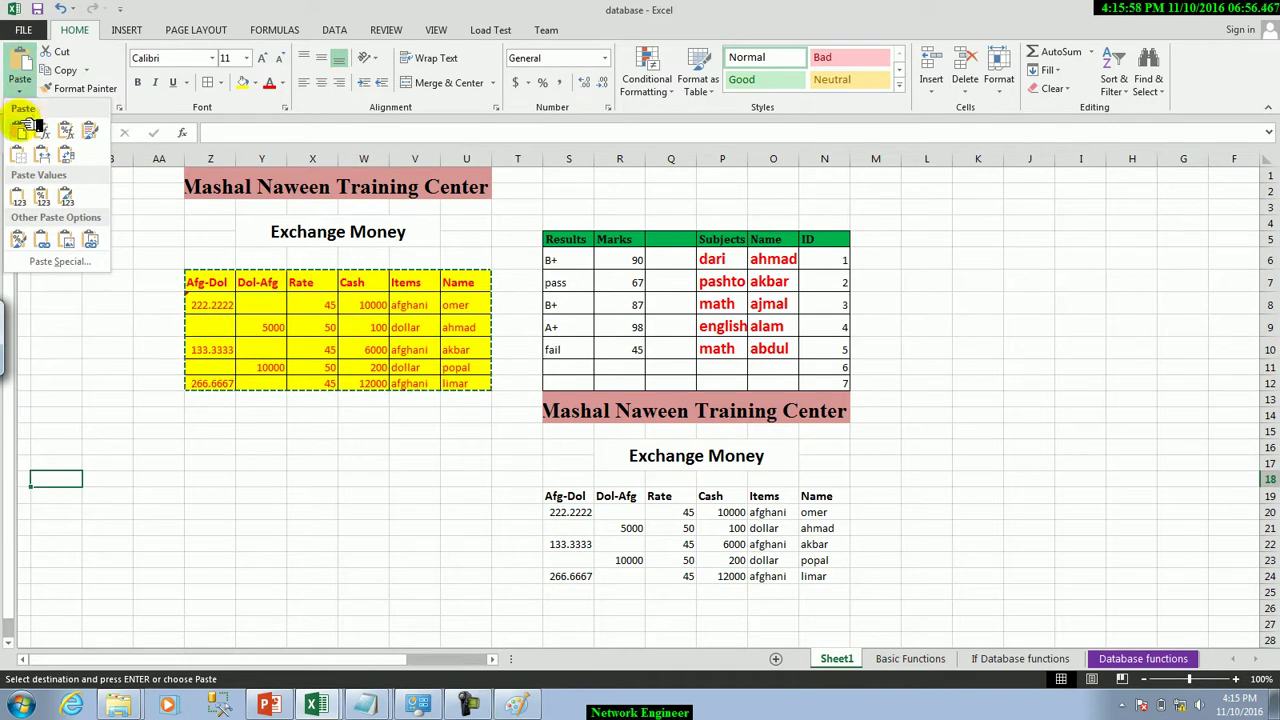
click(28, 131)
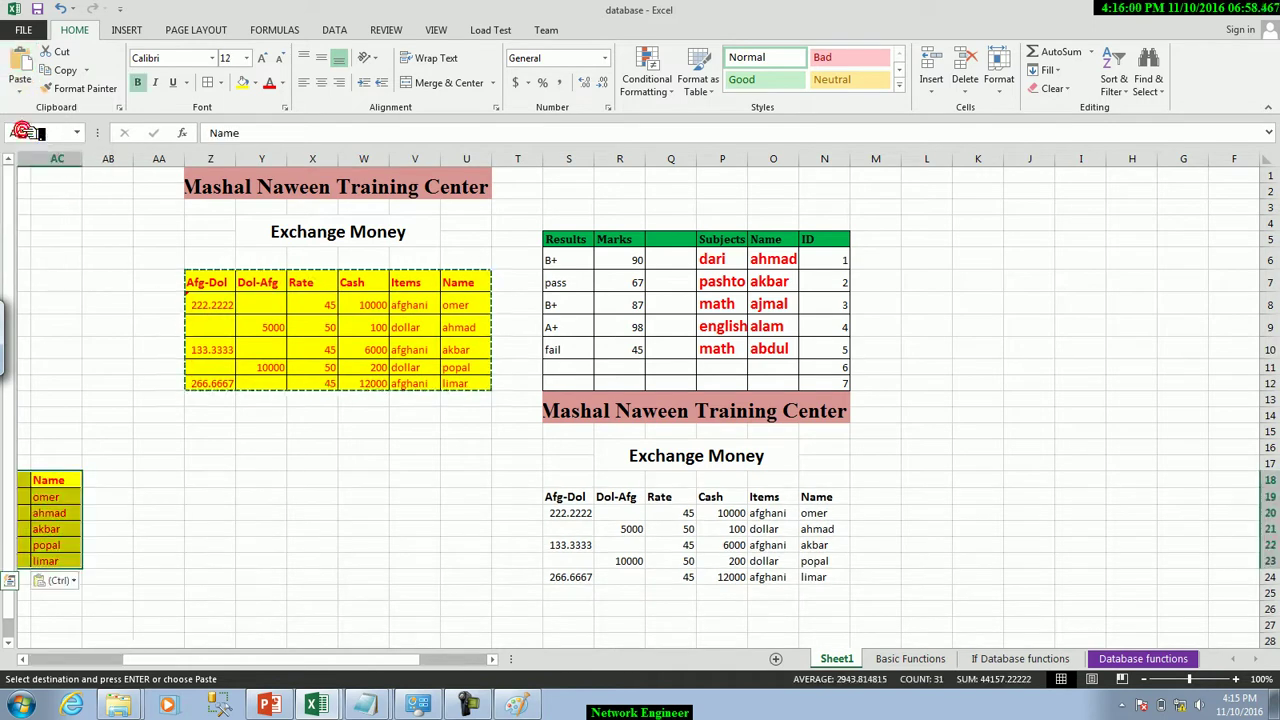
drag(178, 663, 118, 660)
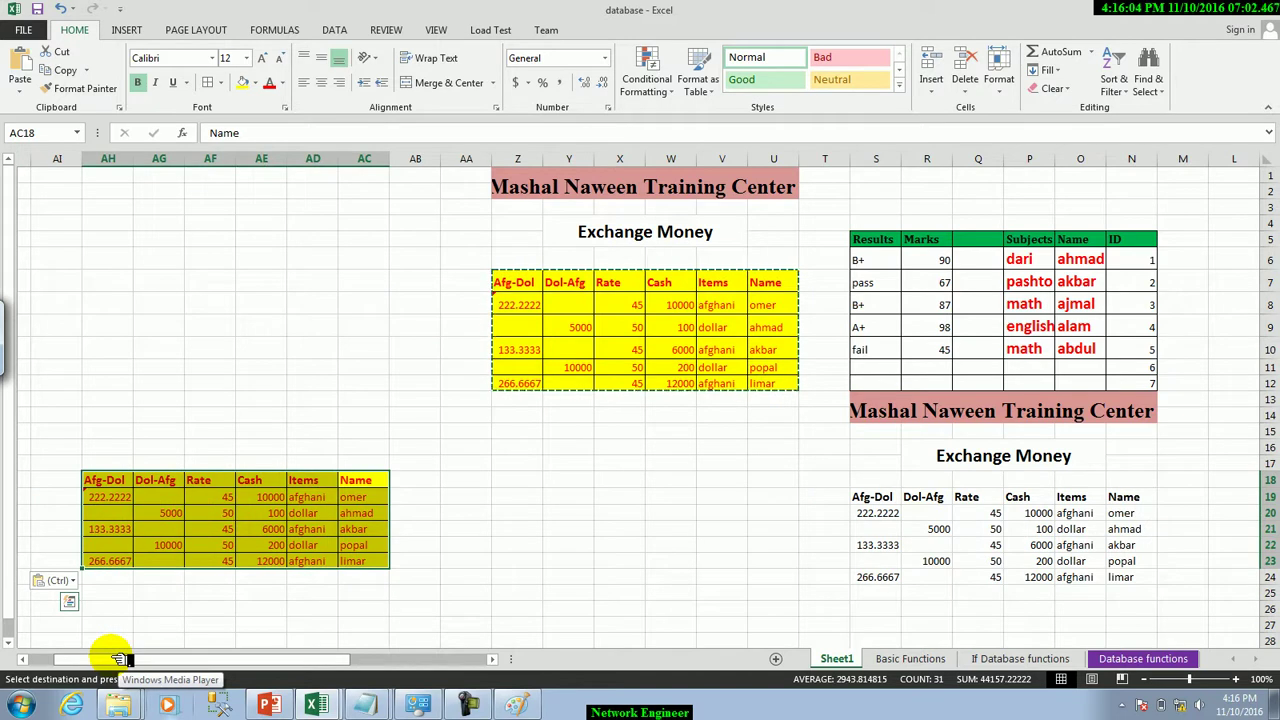
key(ctrl+z)
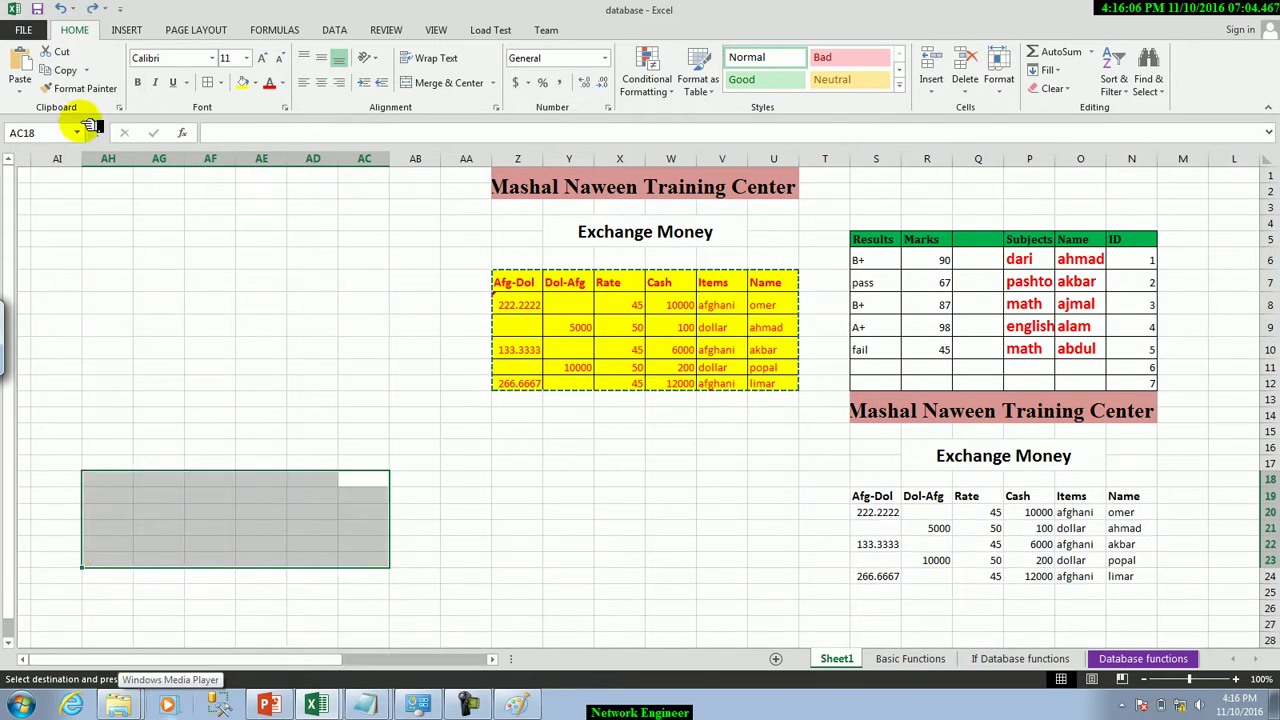
click(22, 88)
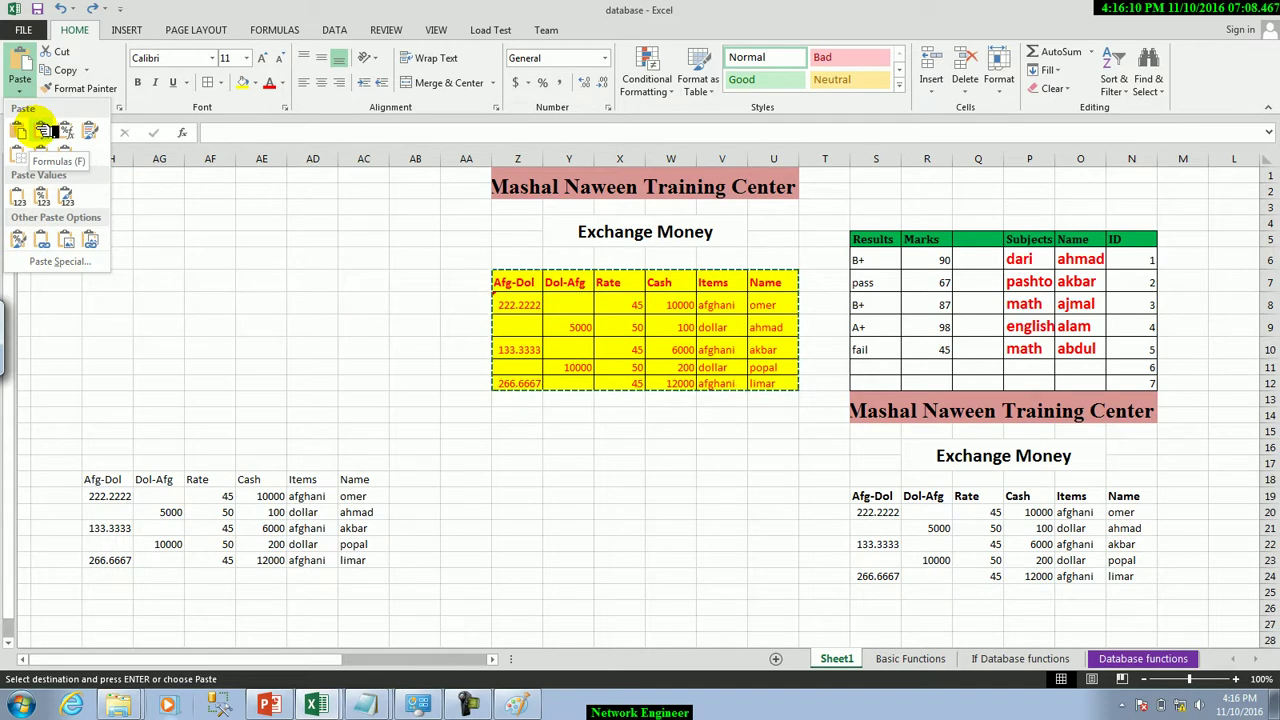
click(442, 455)
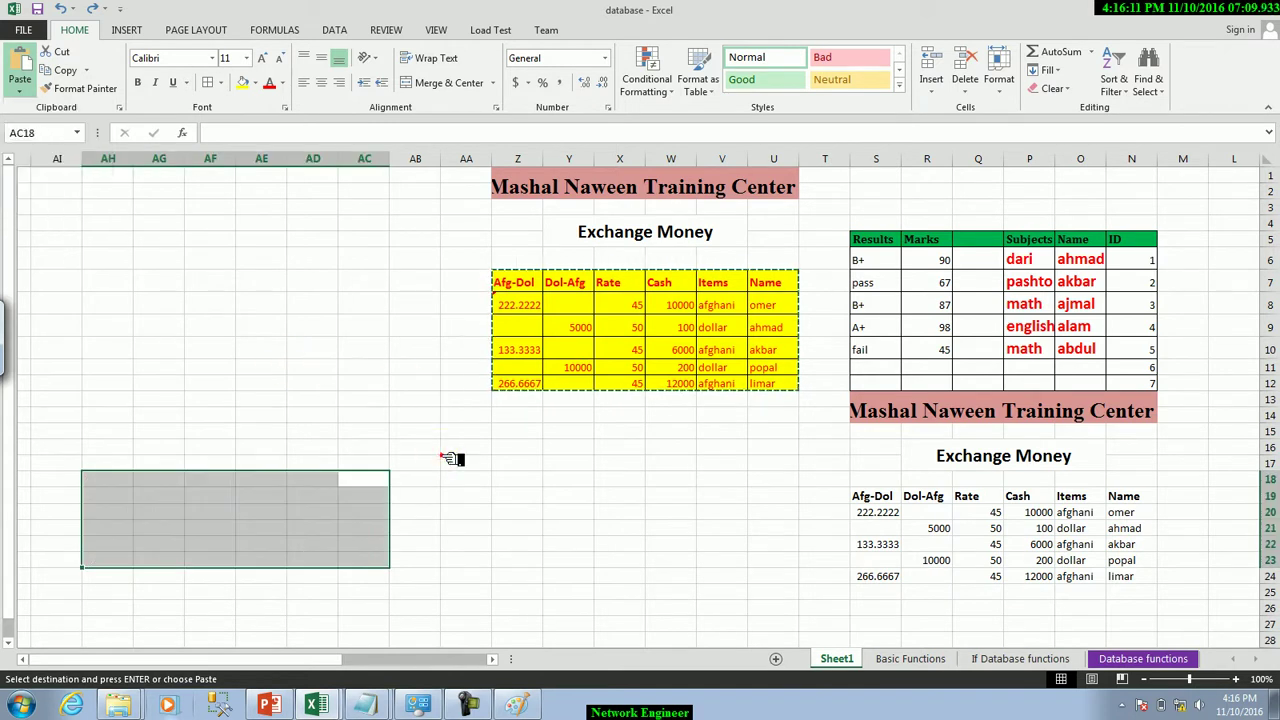
Select the five names under Name, U8:U12
click(608, 460)
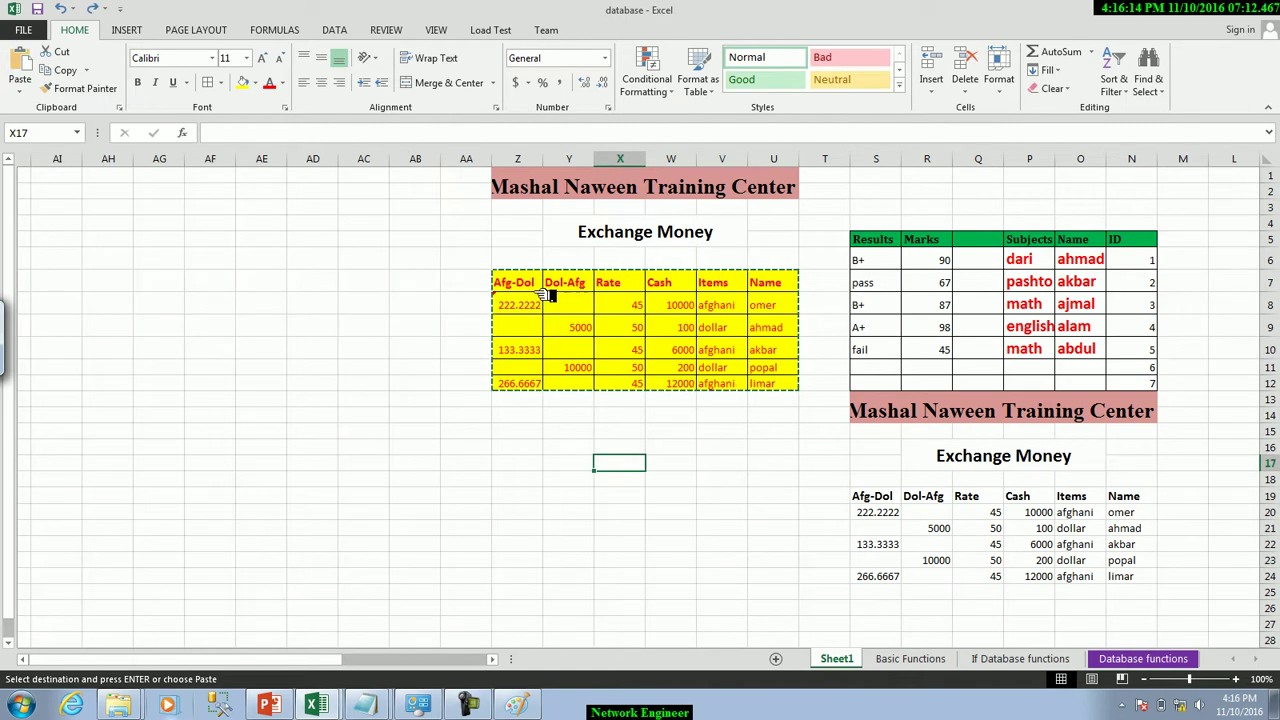
drag(535, 291, 615, 335)
click(452, 474)
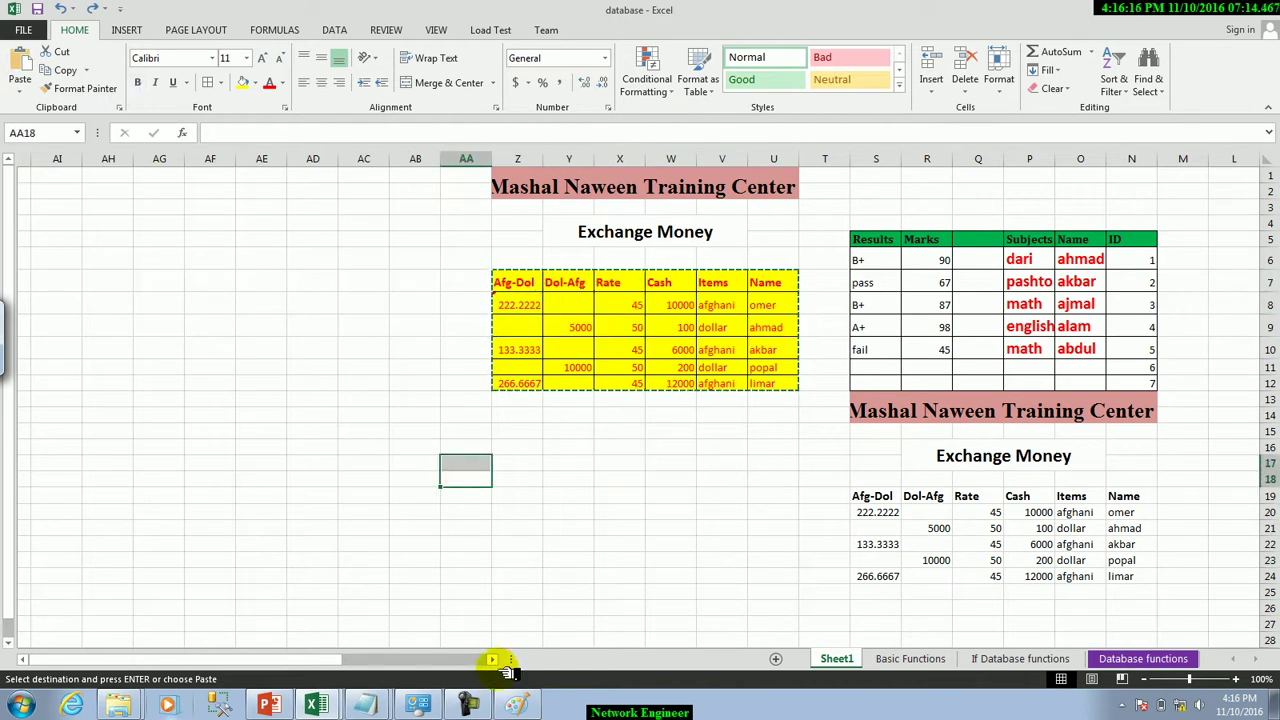
drag(330, 663, 342, 660)
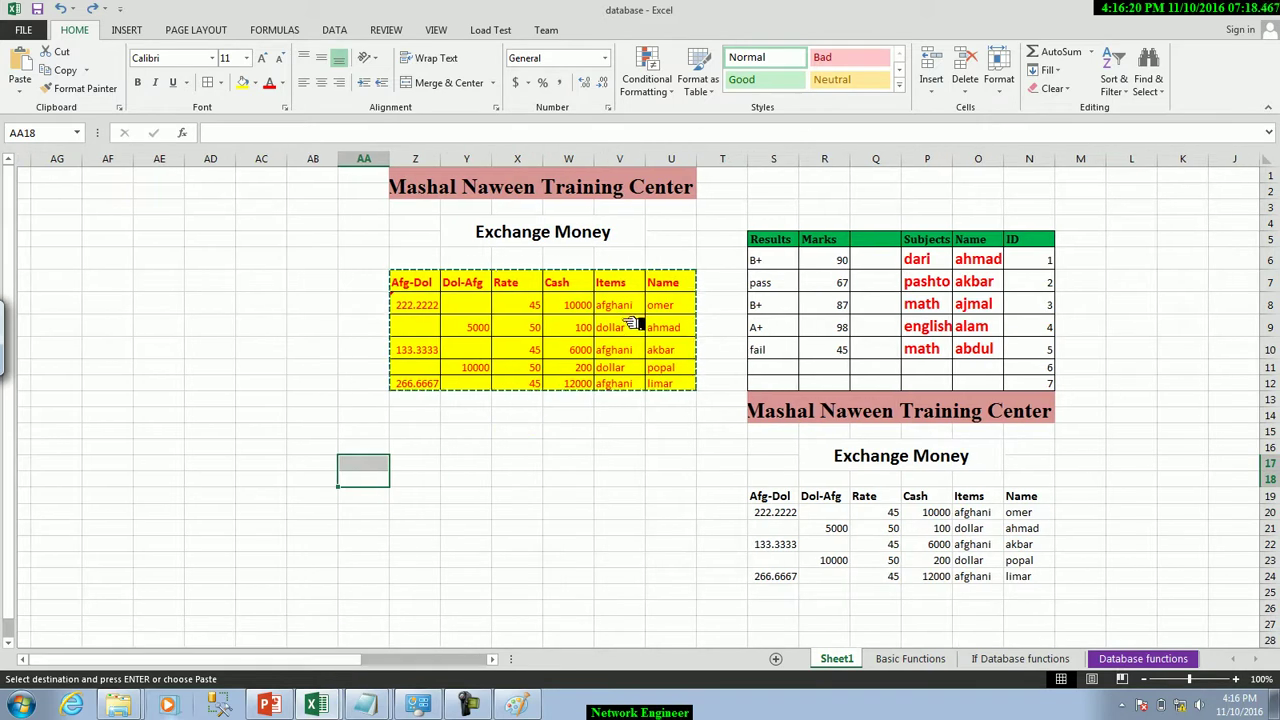
click(680, 286)
drag(677, 305, 670, 385)
Clear the five names and retitle the Name column header 'total'
key(Delete)
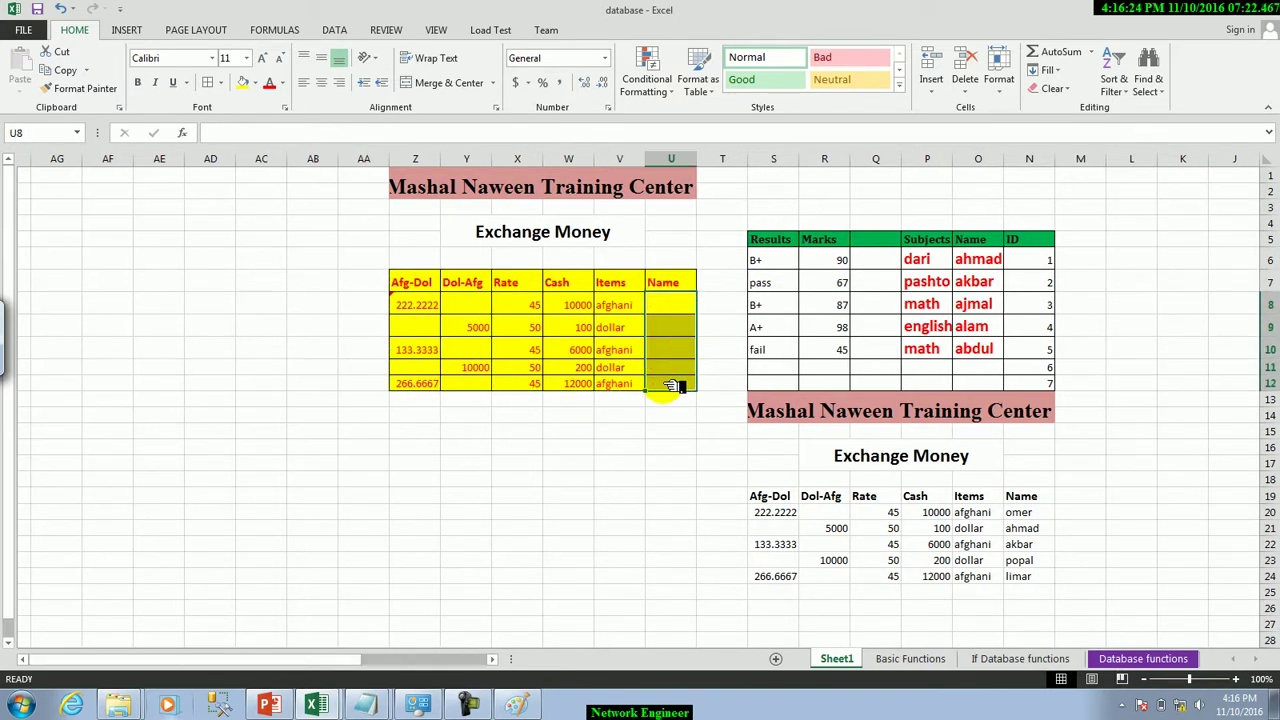
click(677, 287)
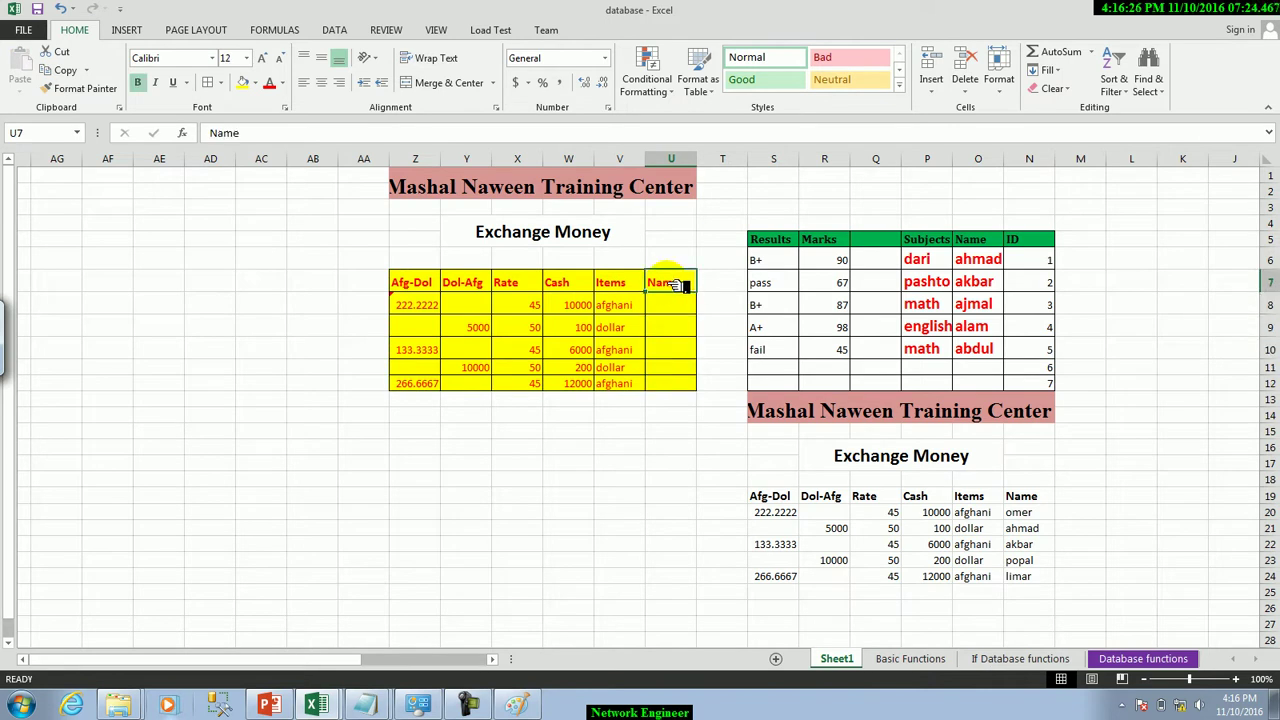
text(total)
key(Return)
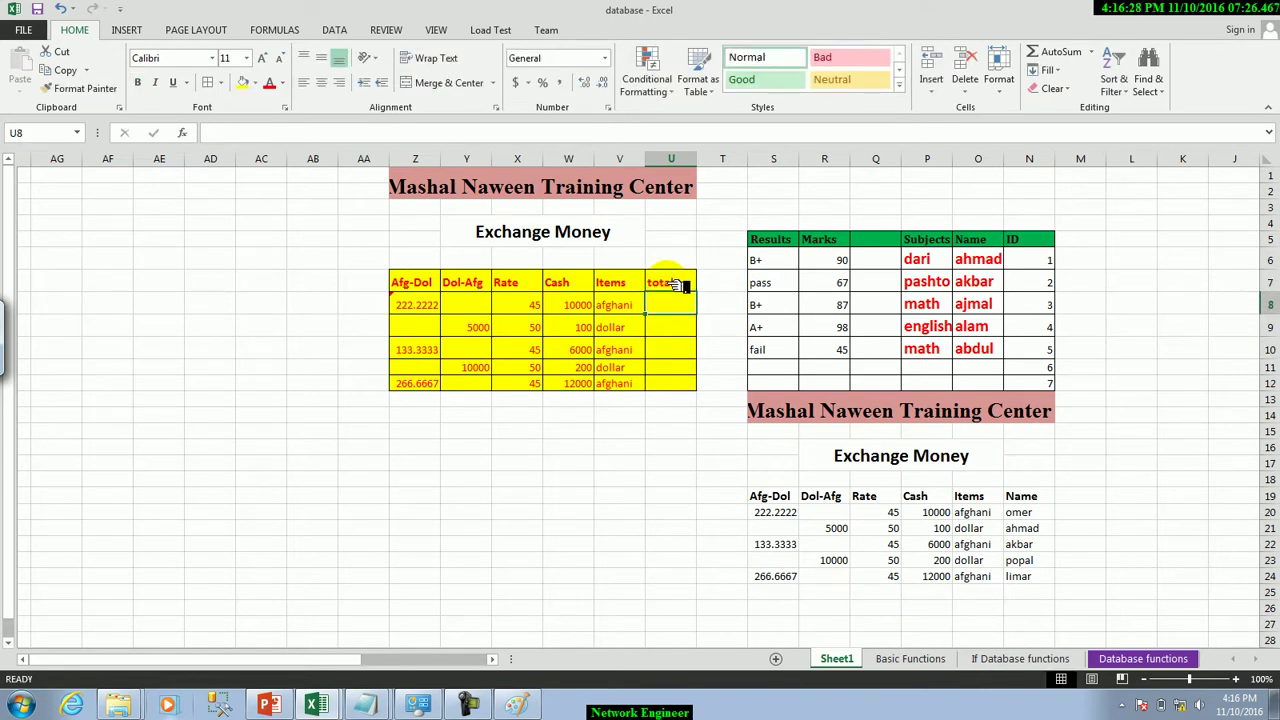
Enter =SUM(W8:X8) in U8 and fill it down to U12: 10045, 150, 6045, 250, 12045
text(=sum)
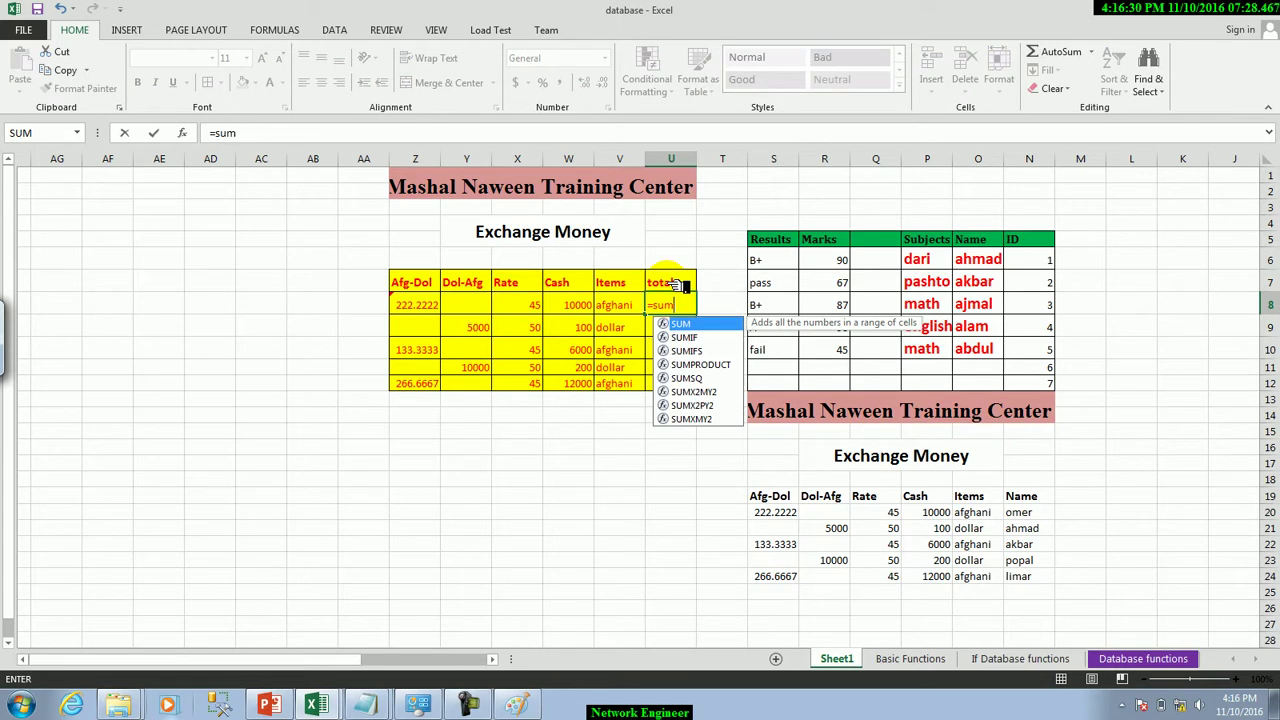
text(()
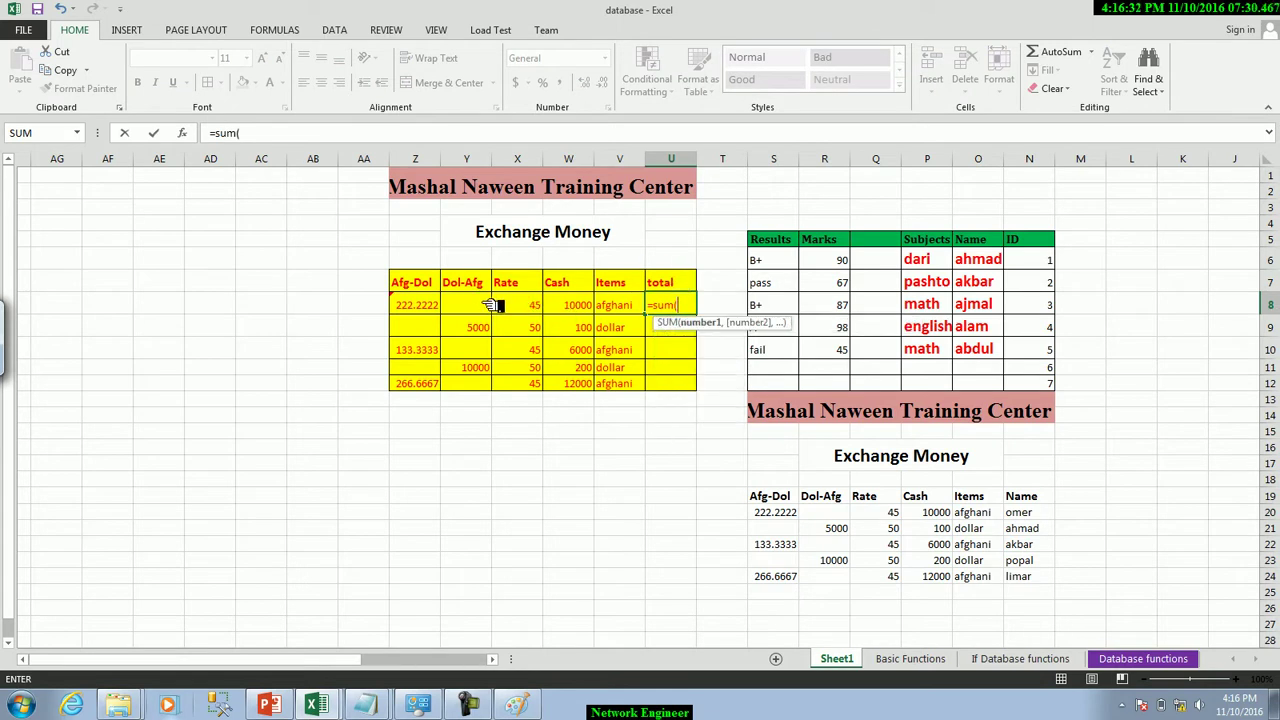
drag(541, 311, 560, 308)
key(Return)
click(687, 303)
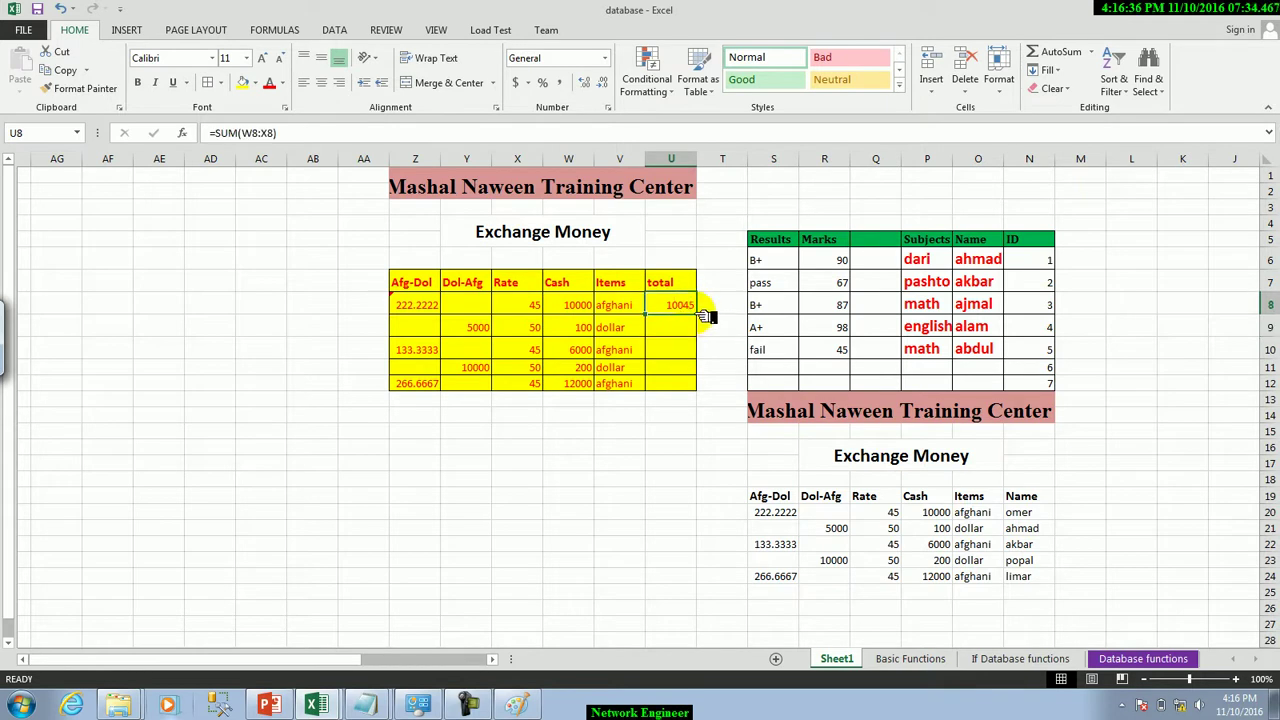
drag(668, 387, 668, 388)
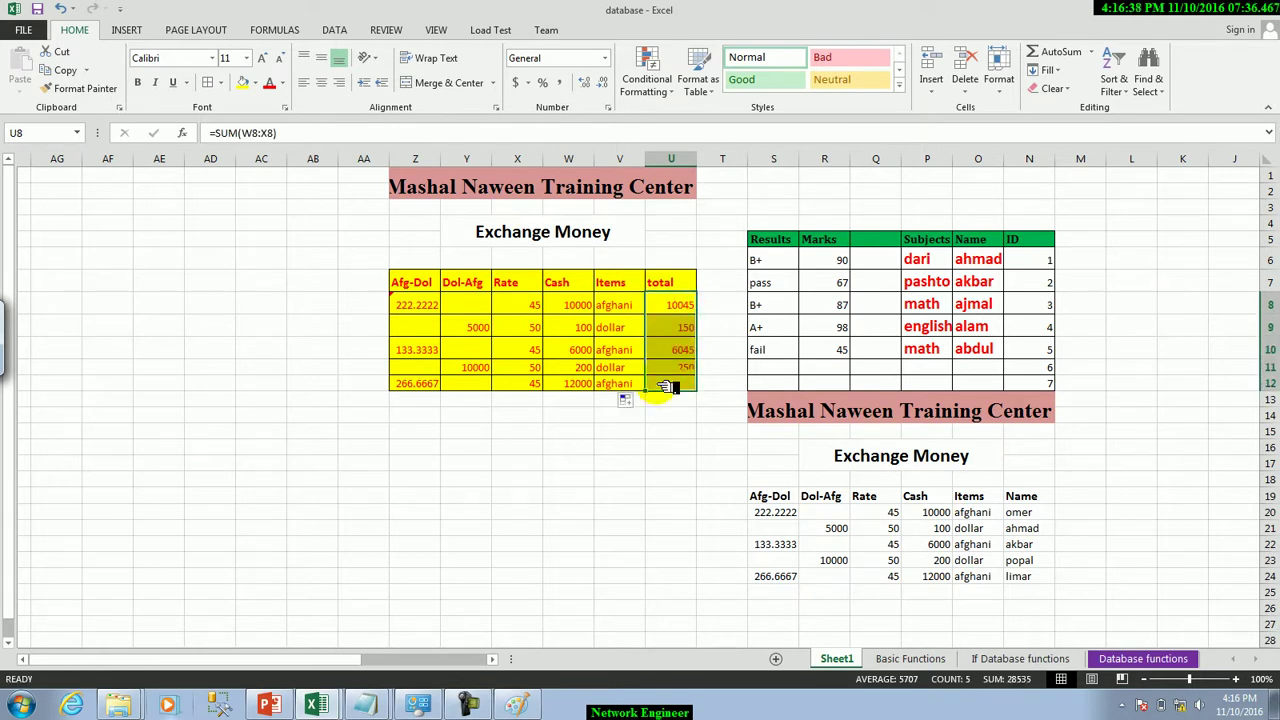
click(588, 431)
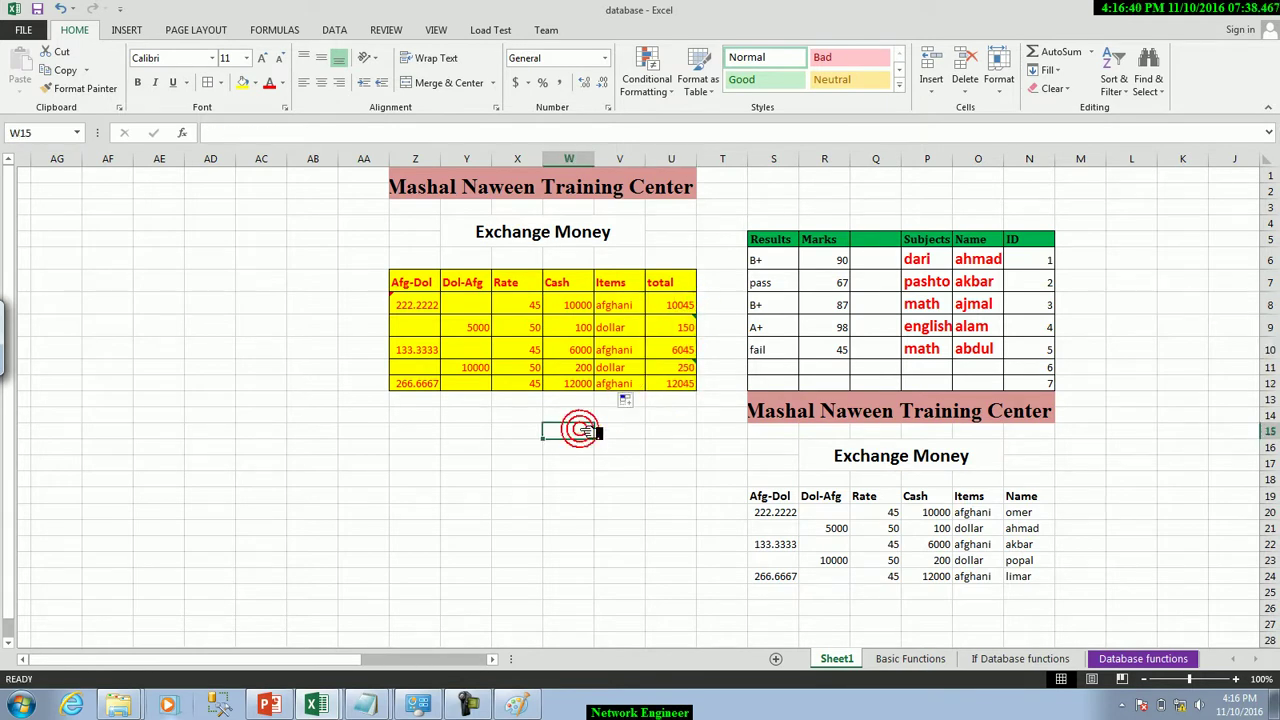
click(688, 308)
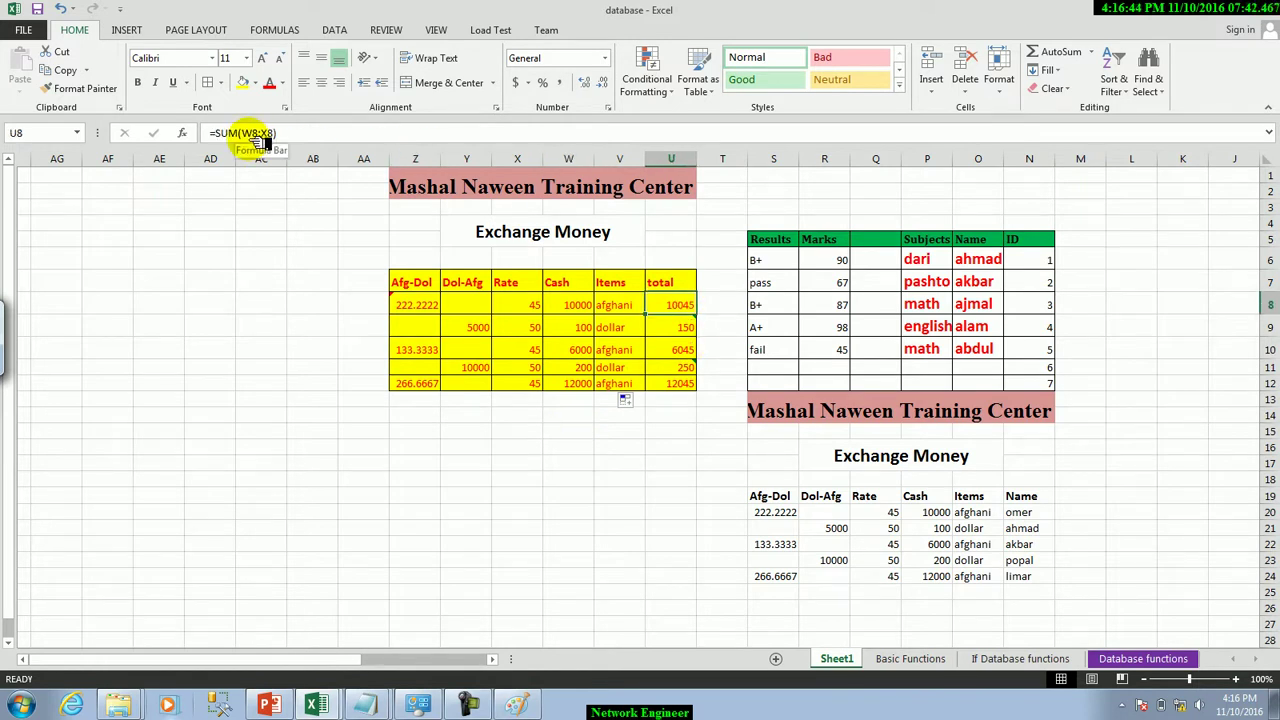
drag(412, 282, 678, 387)
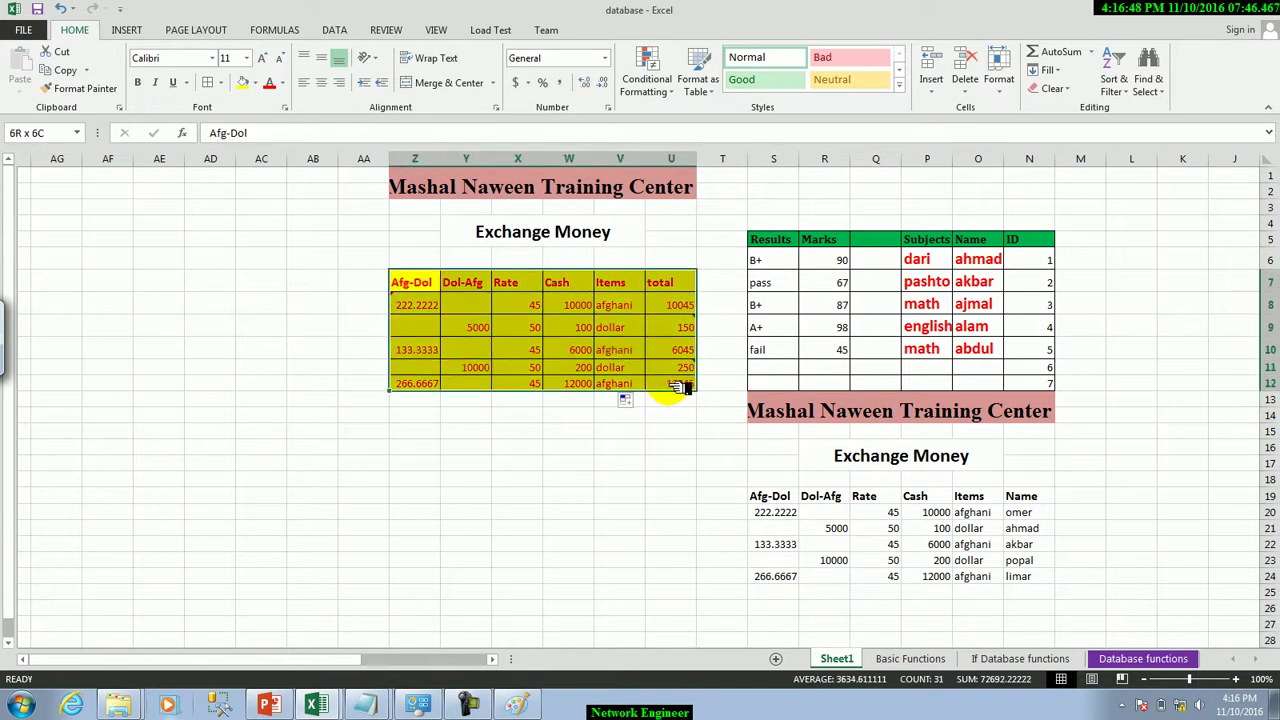
Paste only the formulas of the totalled table at AG17
key(ctrl+c)
click(68, 463)
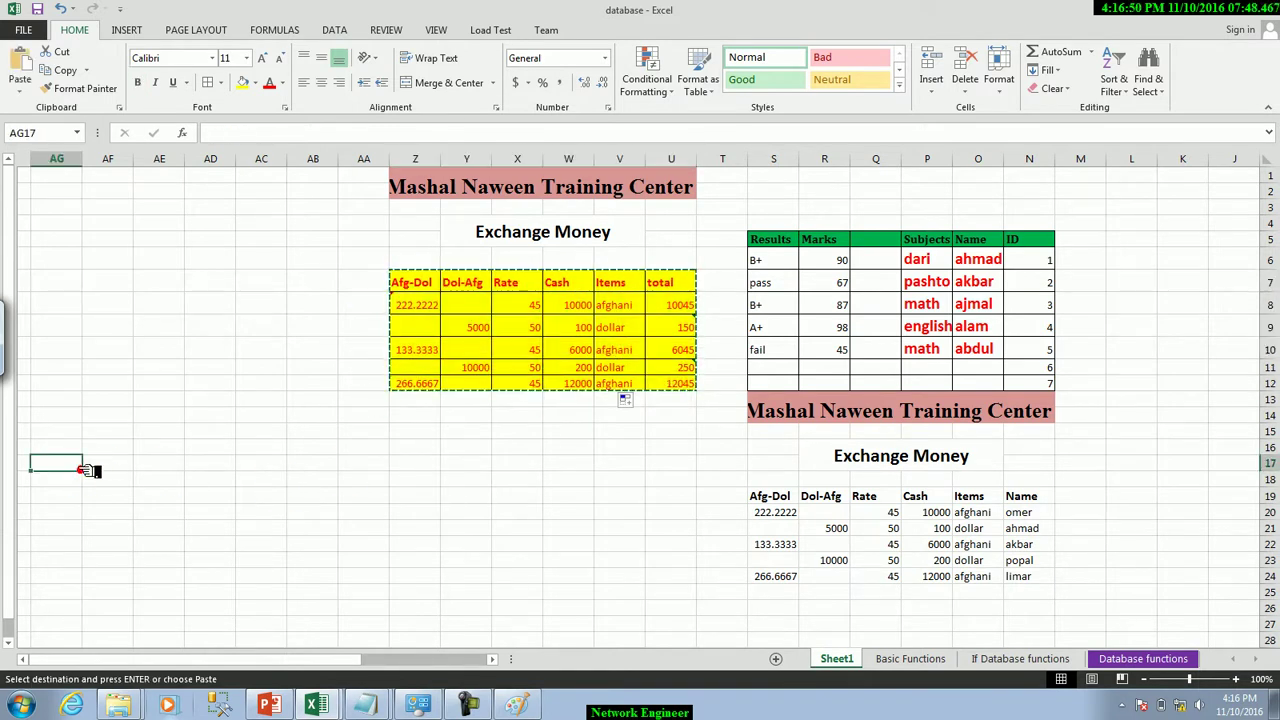
click(25, 88)
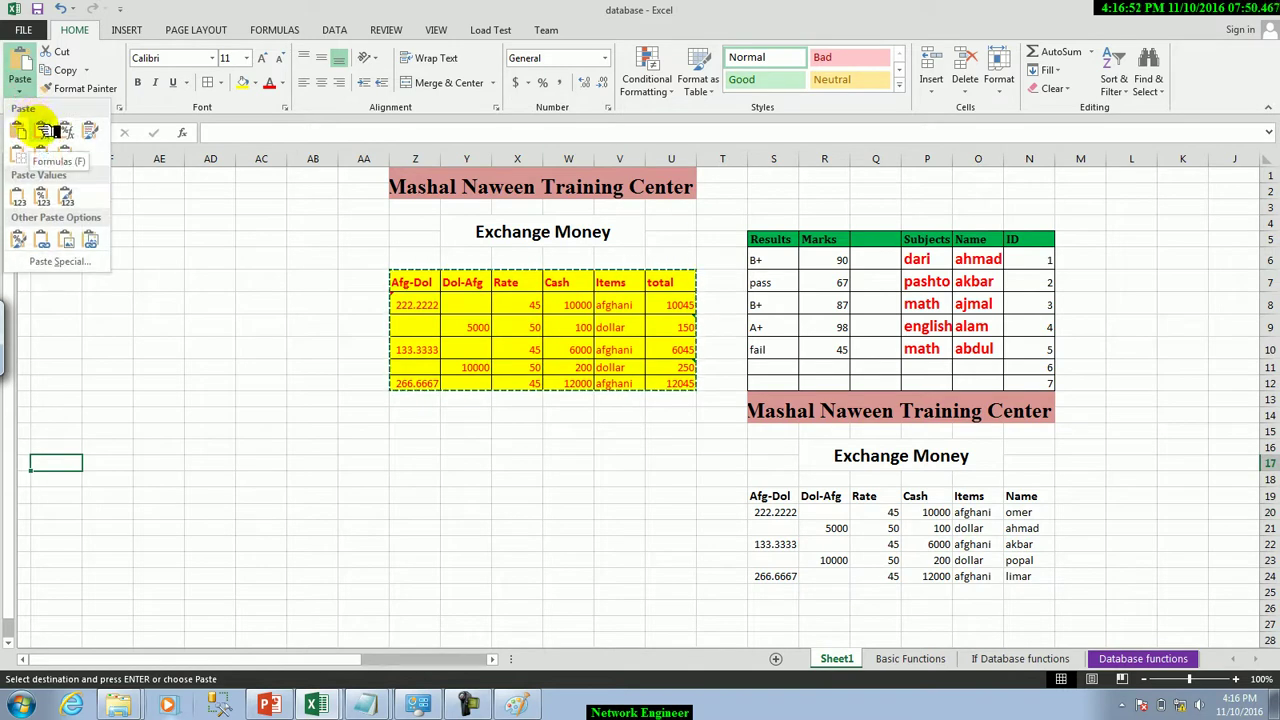
click(47, 131)
drag(400, 659, 290, 655)
key(ctrl+v)
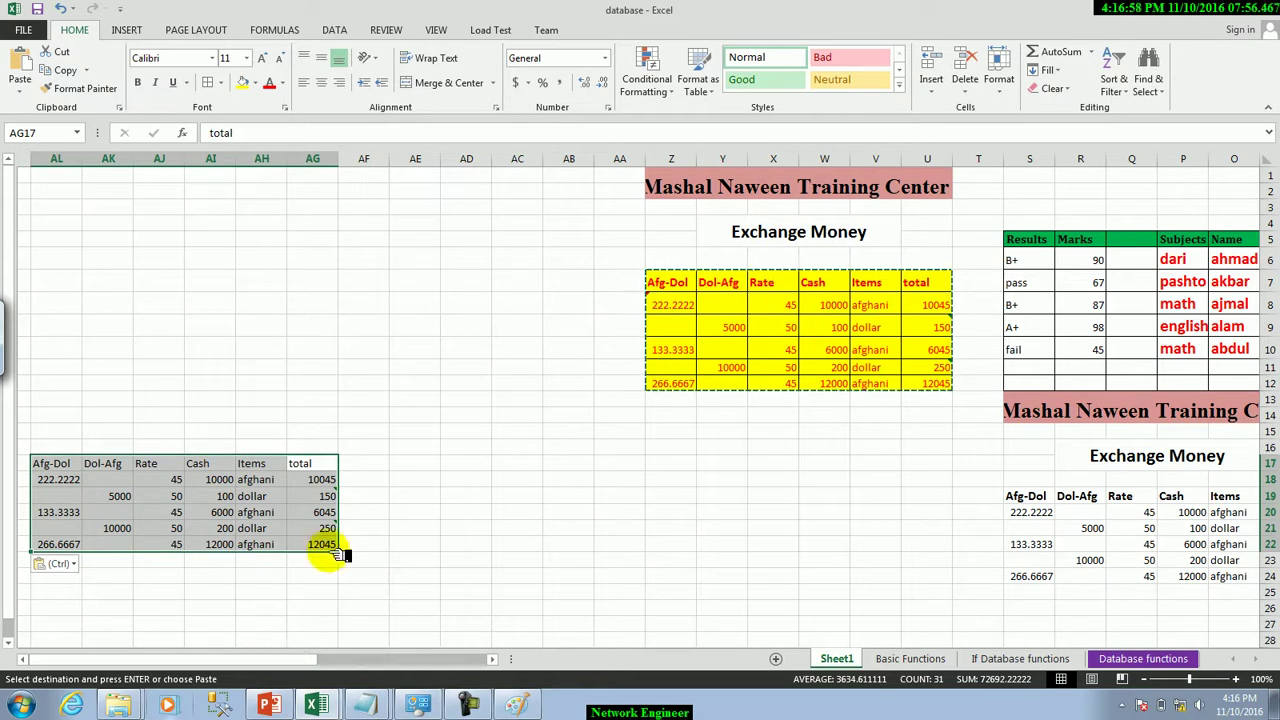
click(362, 513)
click(330, 484)
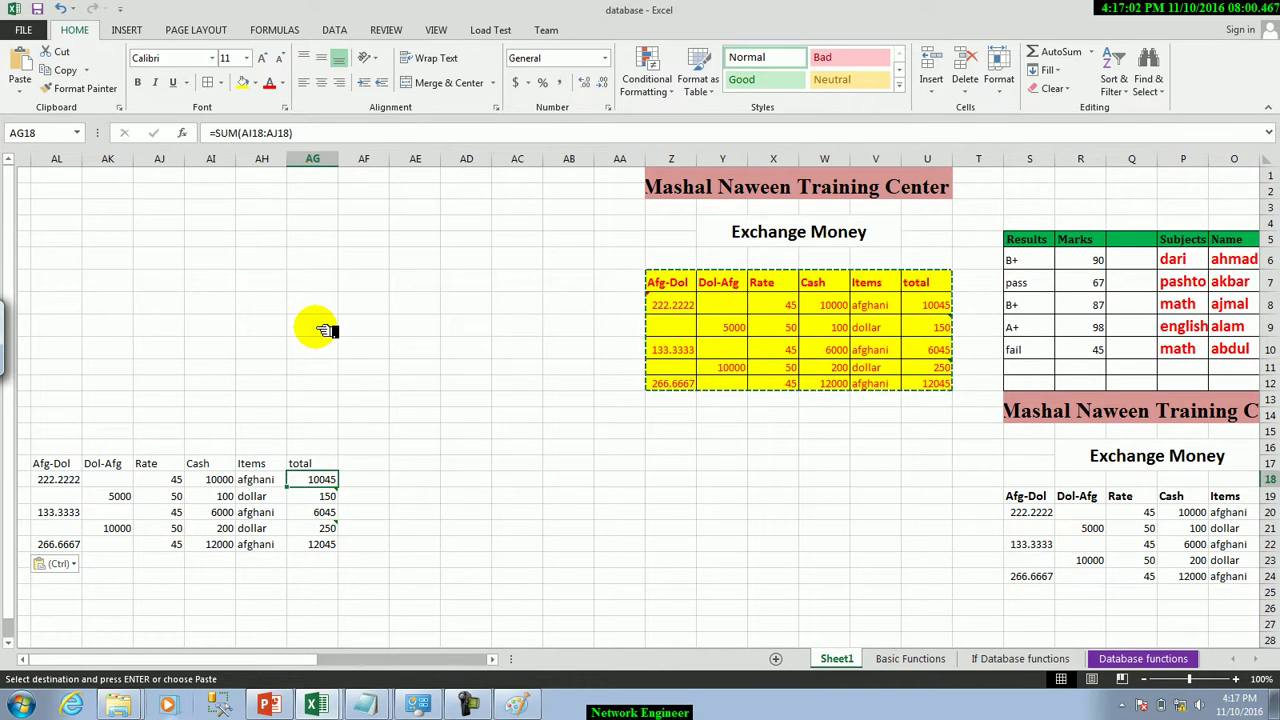
Paste the table with Formulas & Number Formatting at AL4
click(58, 222)
click(28, 96)
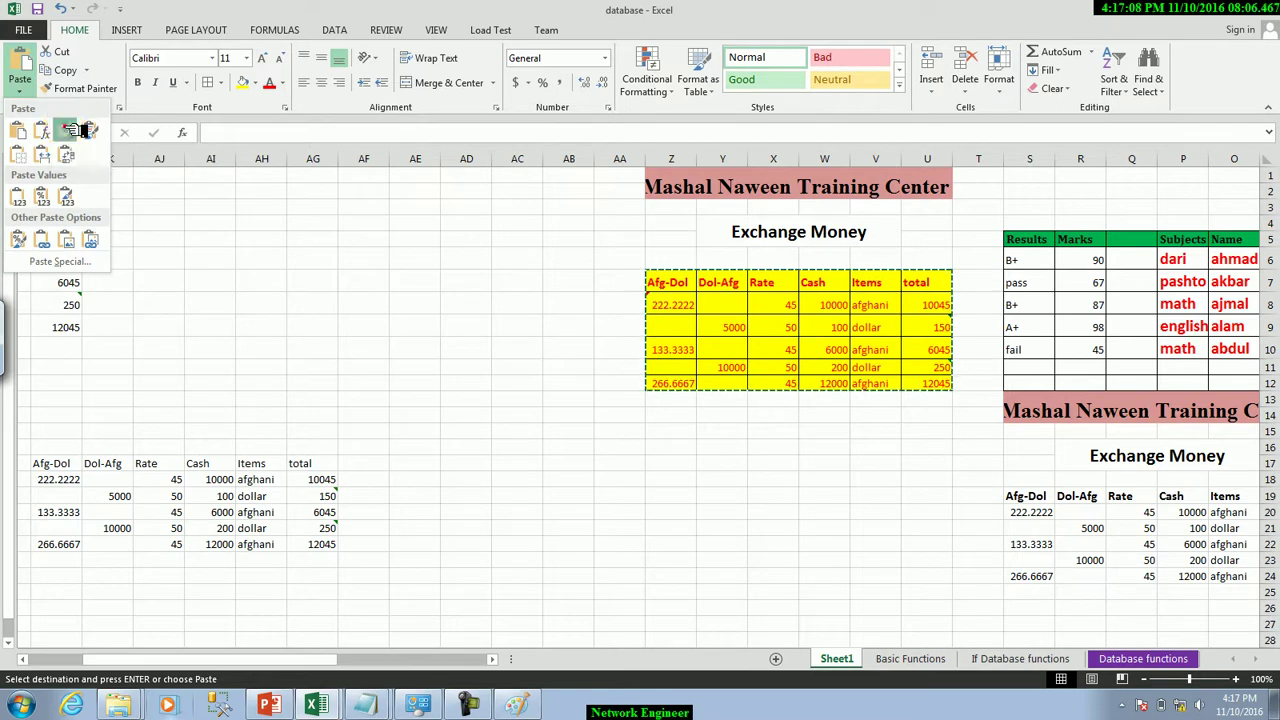
click(70, 130)
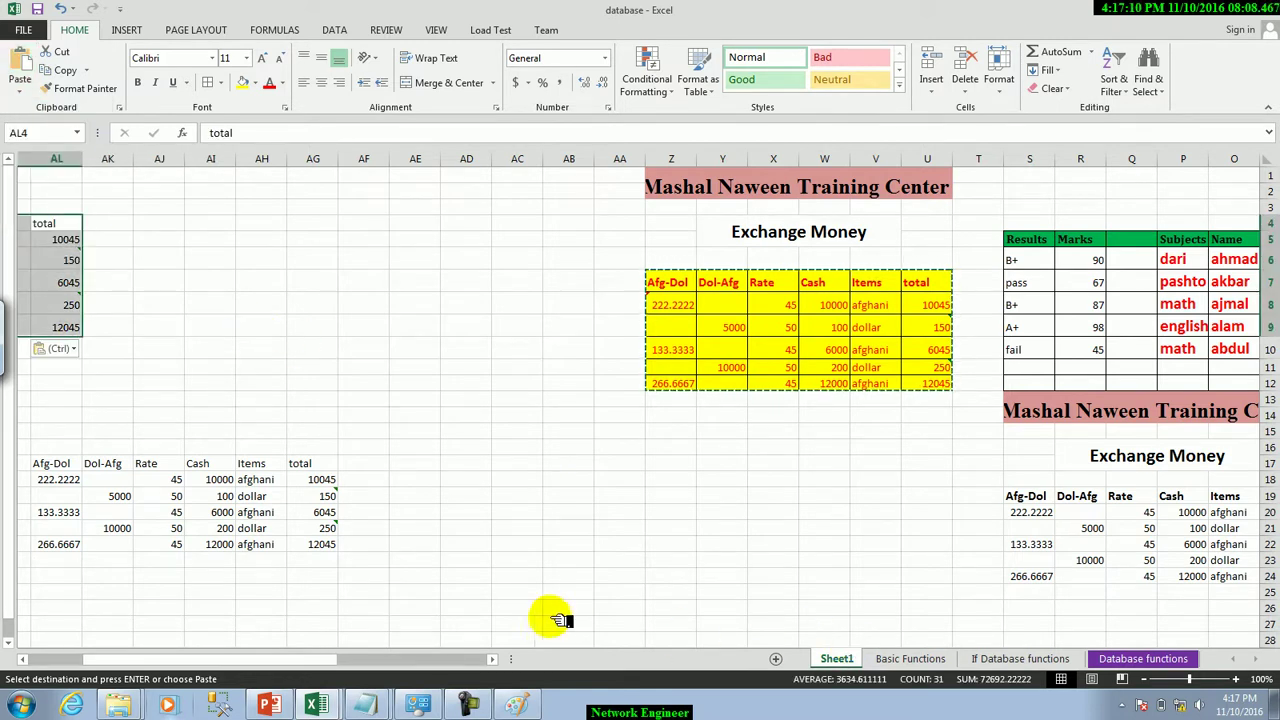
drag(335, 660, 205, 663)
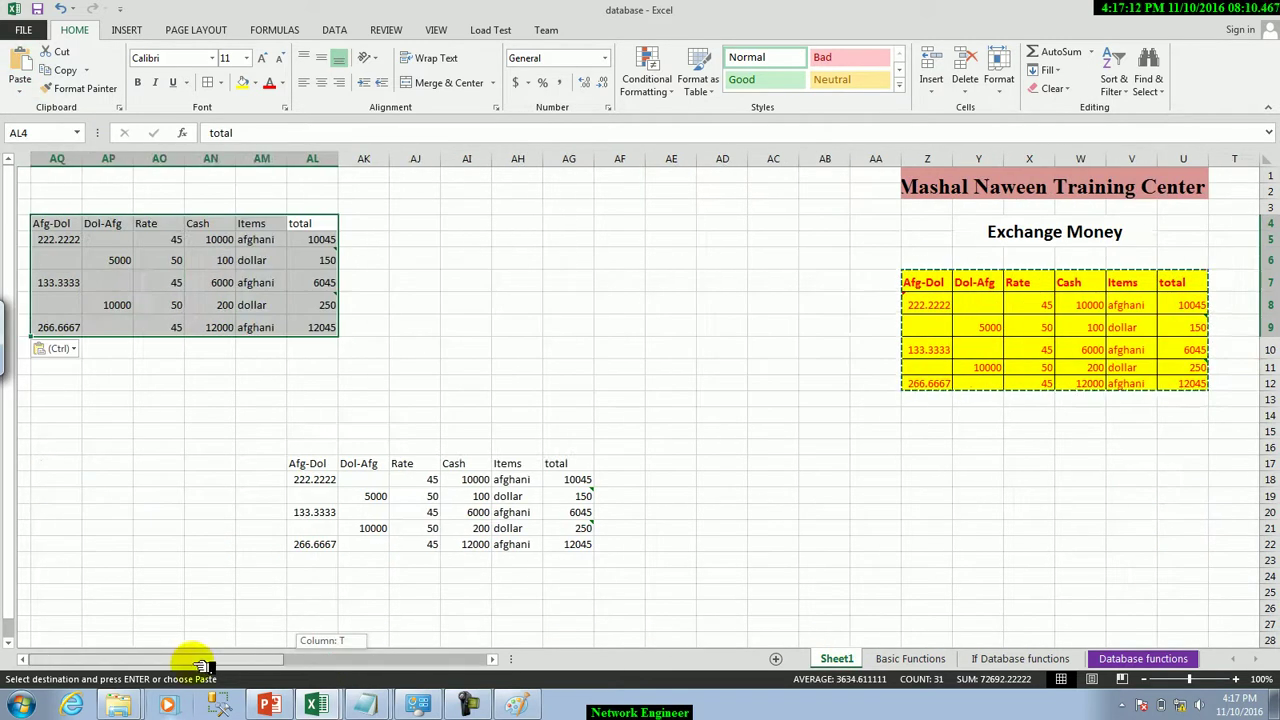
click(425, 289)
click(320, 243)
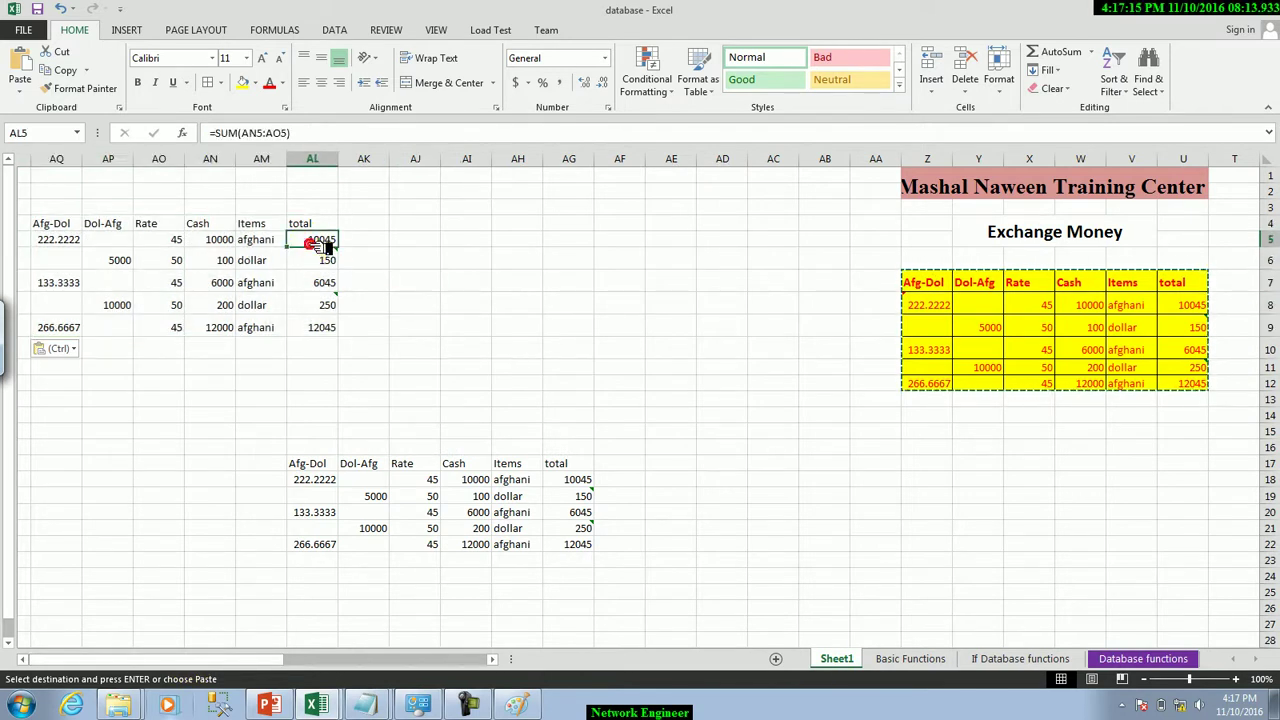
Paste the yellow table at AH3 using Keep Source Formatting
click(392, 280)
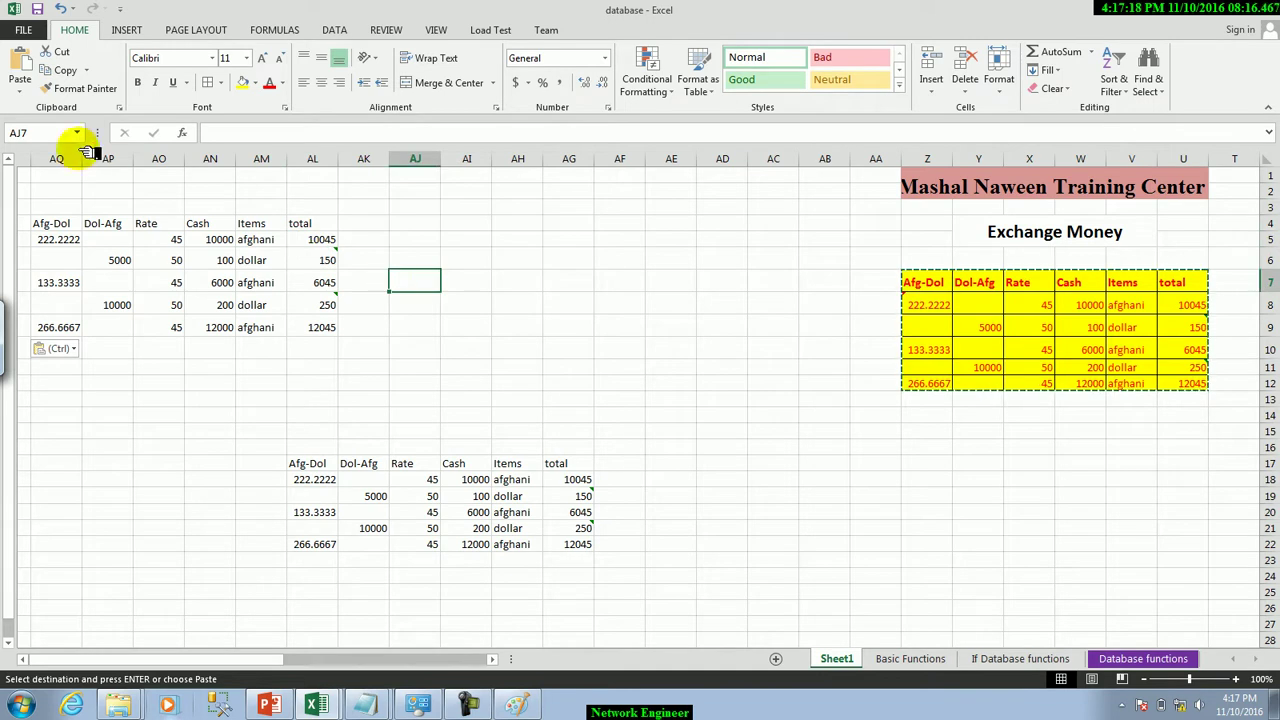
click(20, 90)
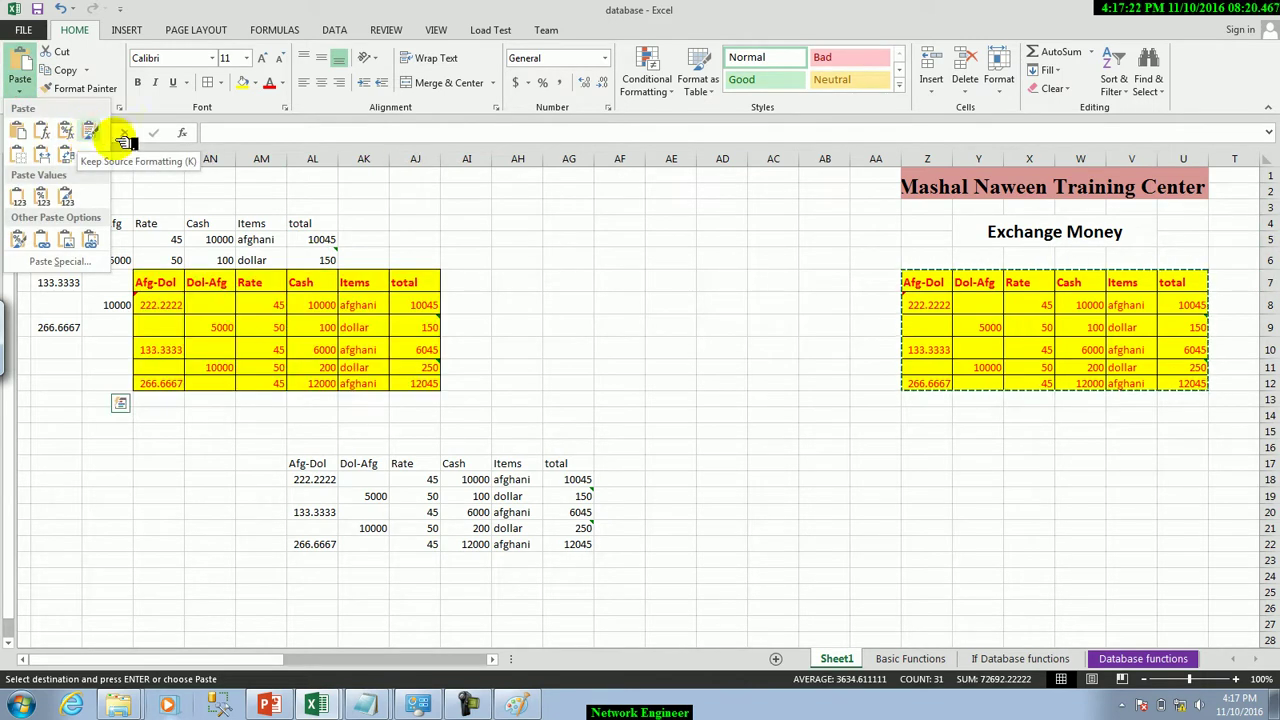
click(530, 242)
click(516, 206)
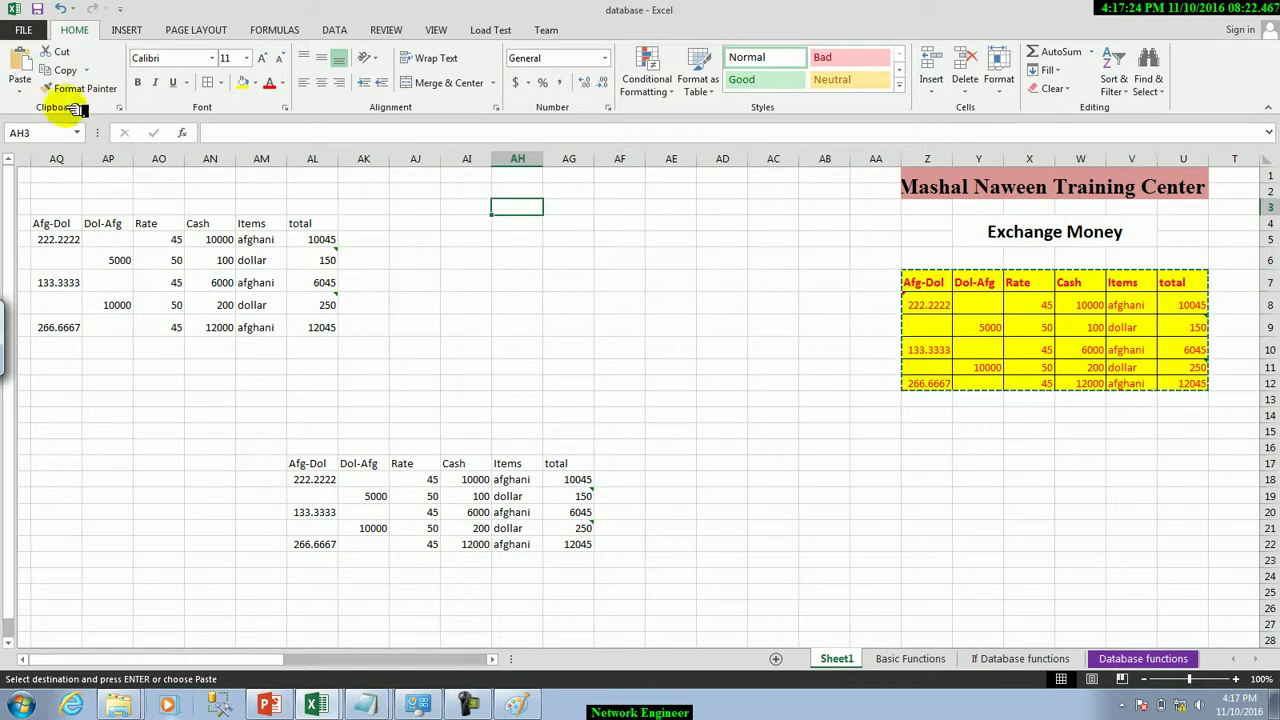
click(20, 90)
click(91, 128)
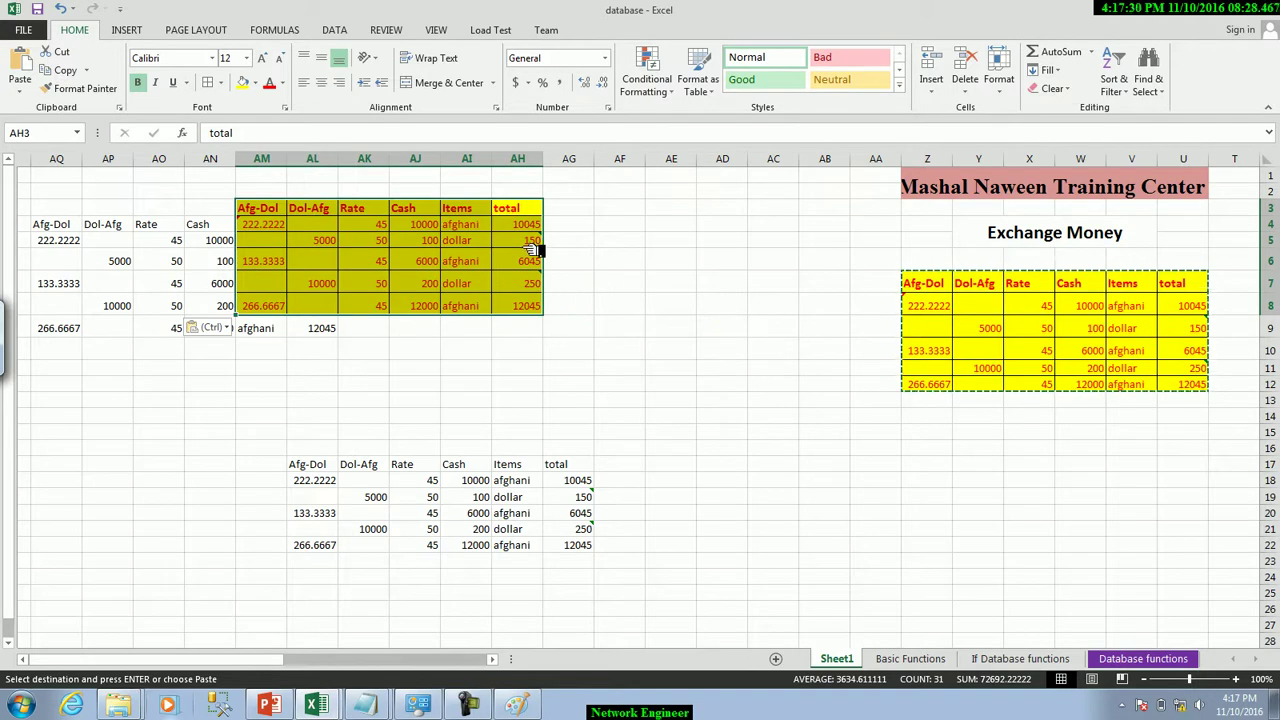
click(22, 92)
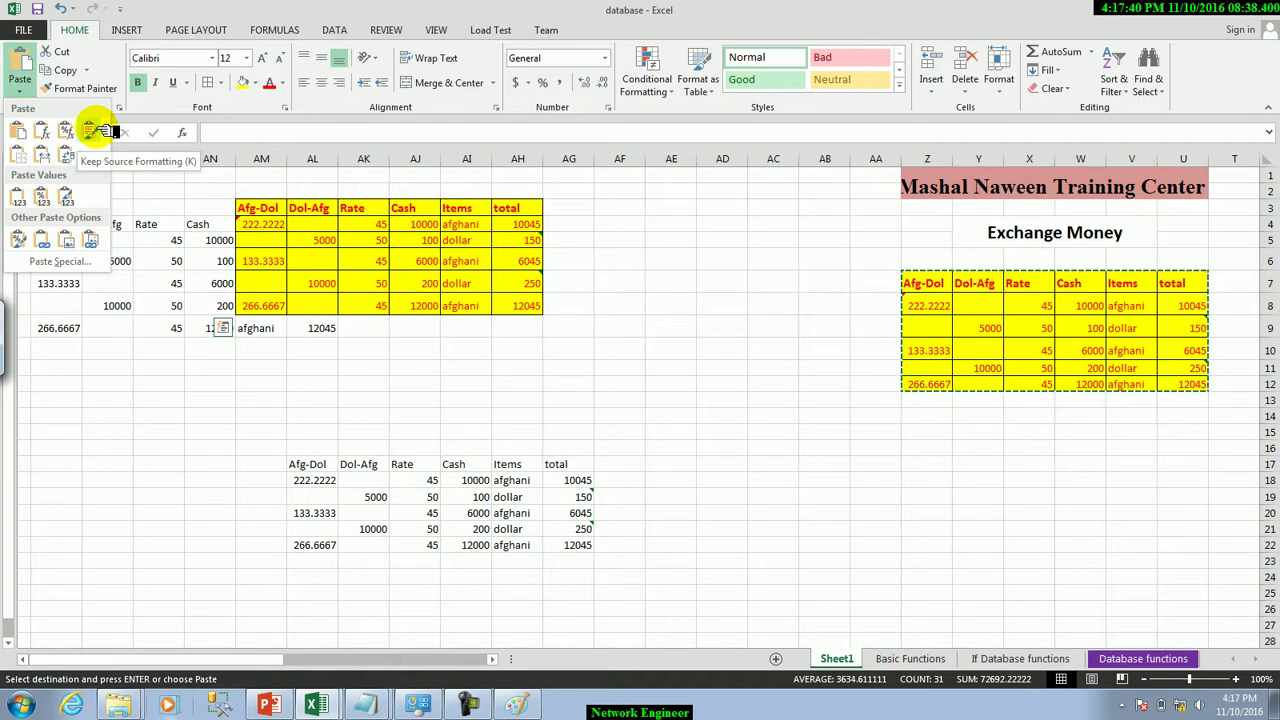
click(25, 160)
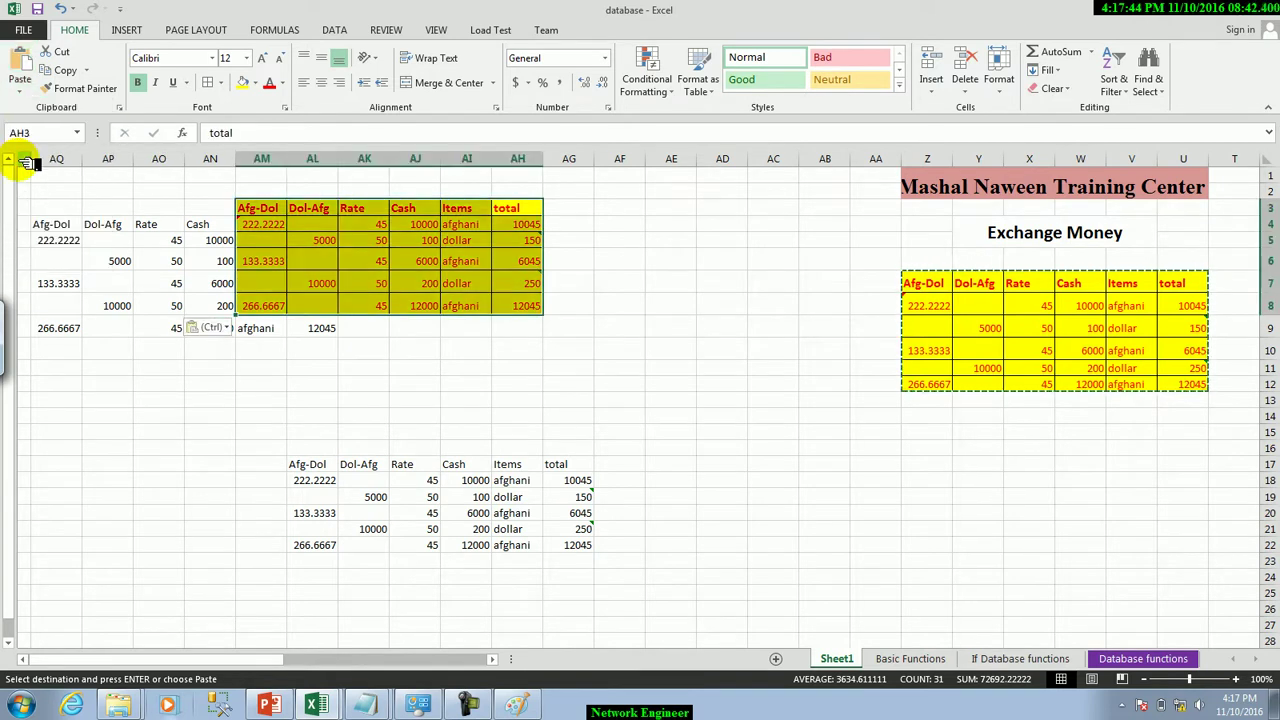
Paste another source-formatted copy of the table at AQ13
click(62, 400)
click(20, 92)
click(27, 152)
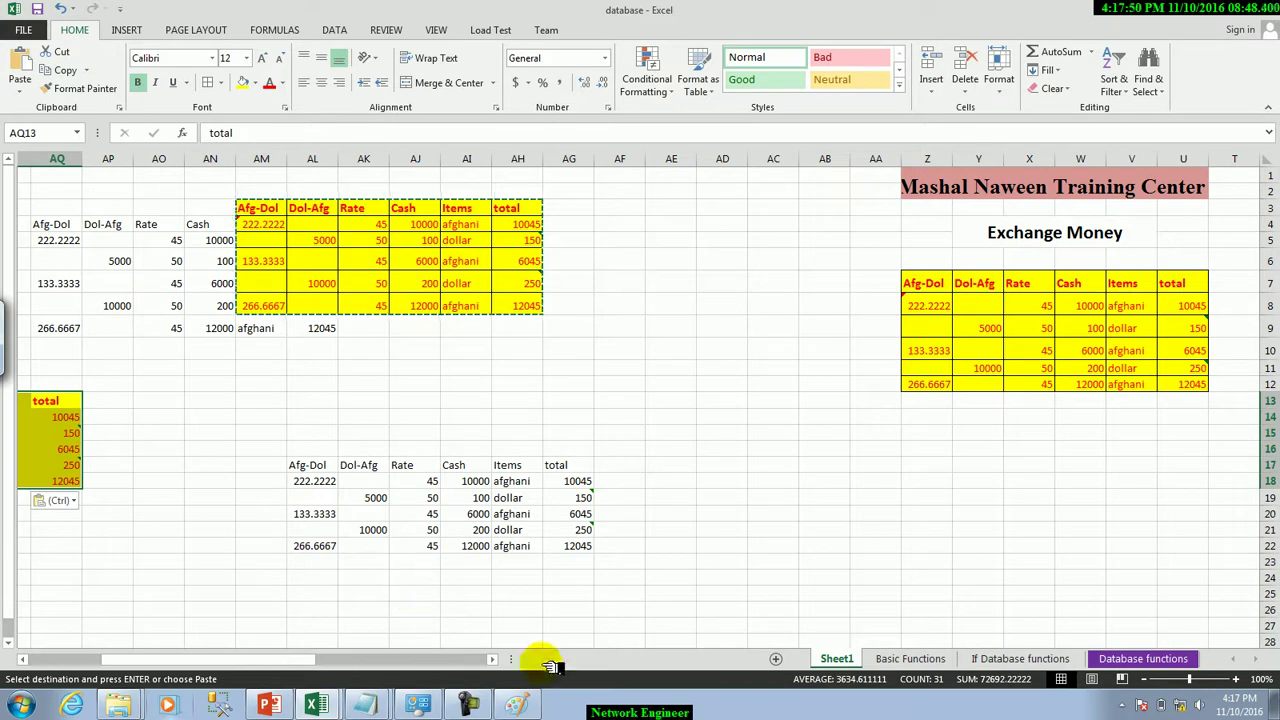
drag(287, 660, 205, 660)
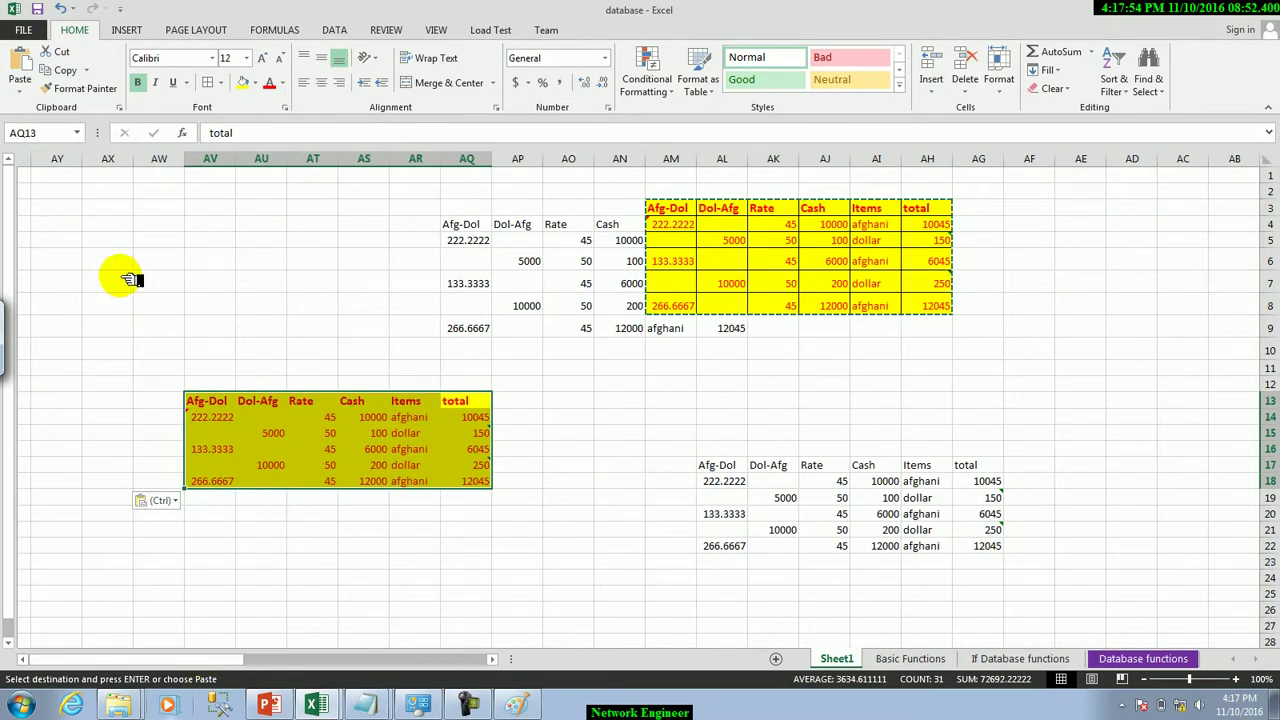
click(56, 191)
click(20, 88)
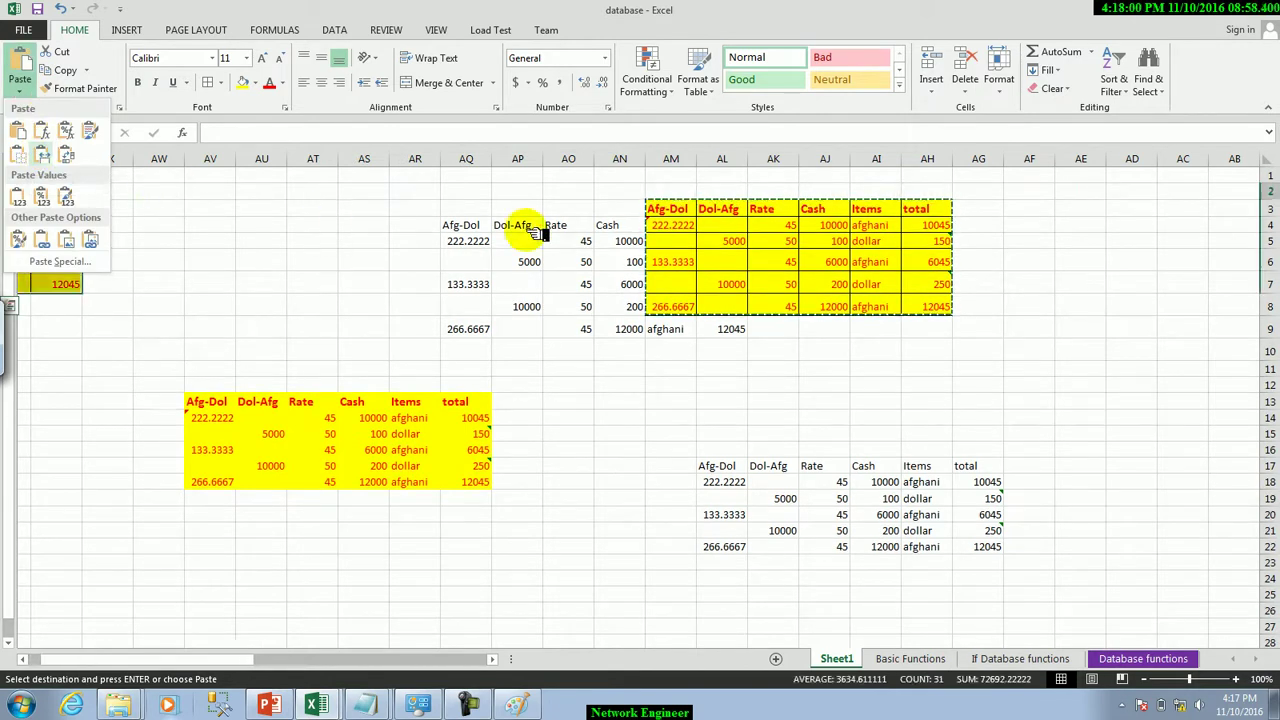
Shrink the Items column and widen the Cash column of the AH3 copy
key(Escape)
drag(858, 167, 933, 165)
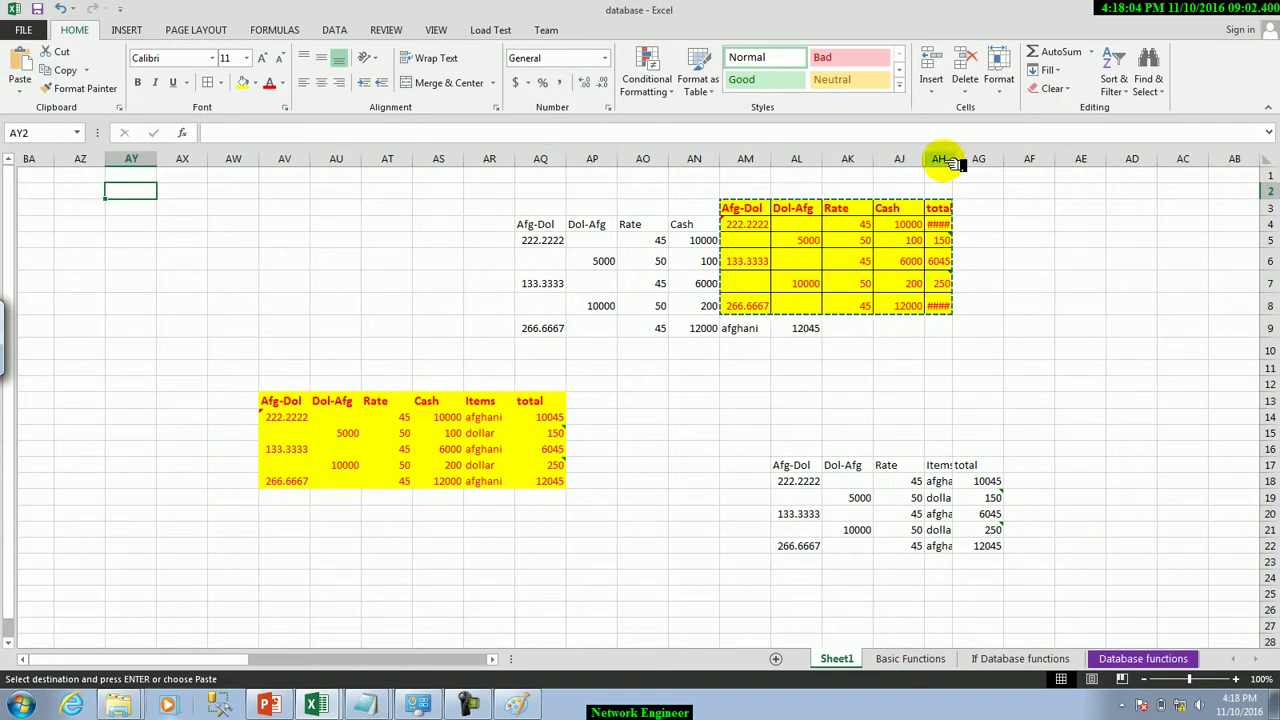
mouse_move(956, 163)
mouse_down()
mouse_move(984, 160)
mouse_move(760, 193)
mouse_up()
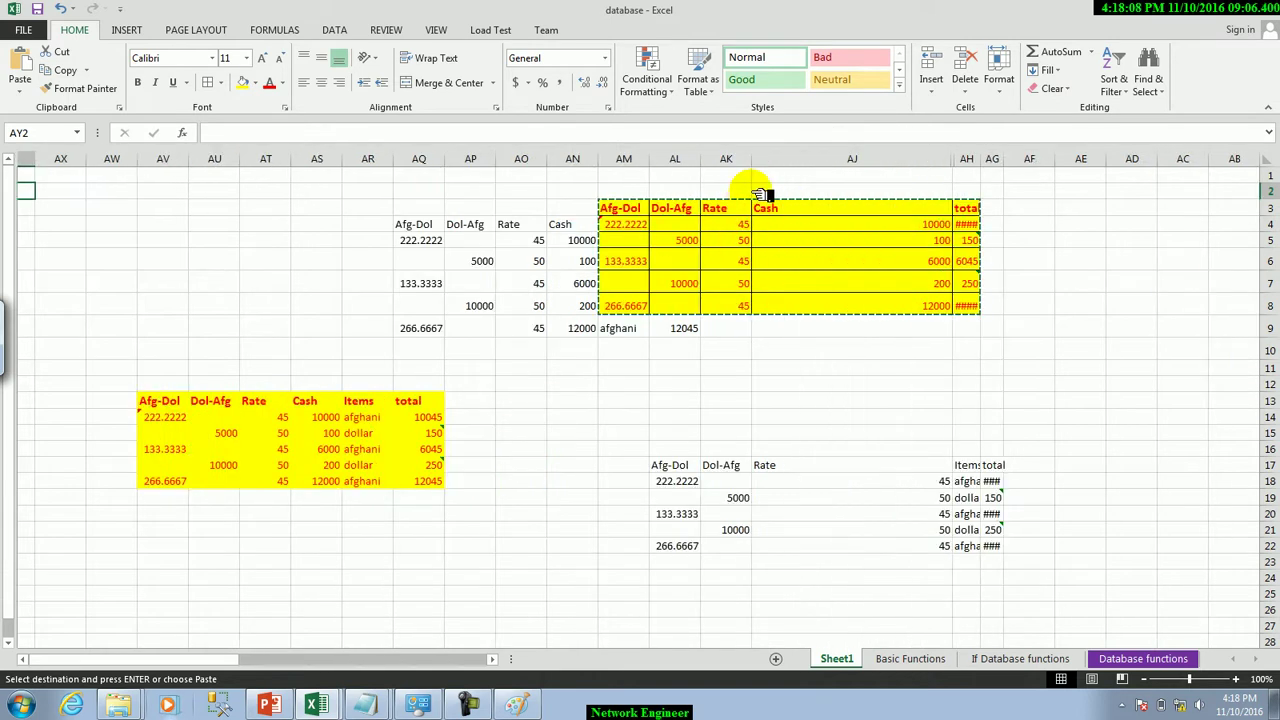
Paste the resized table AH3:AM8 at AX1 with Keep Source Column Widths
drag(630, 208, 968, 302)
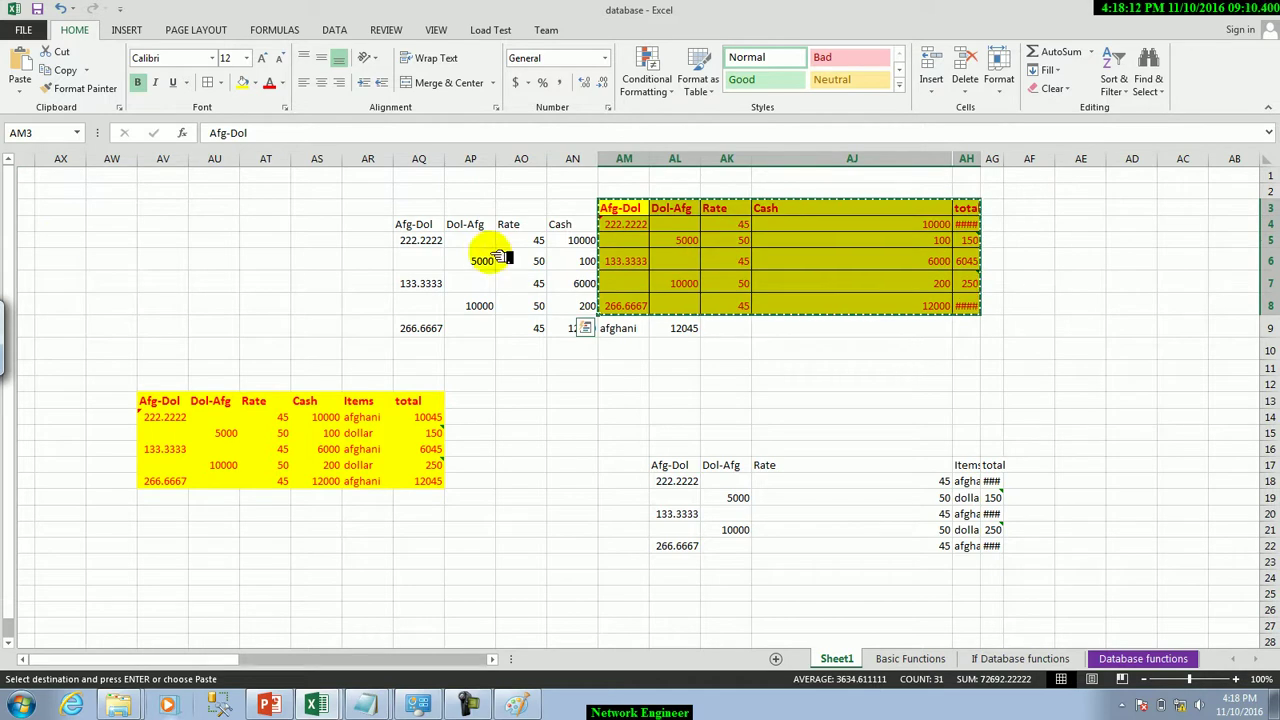
click(43, 176)
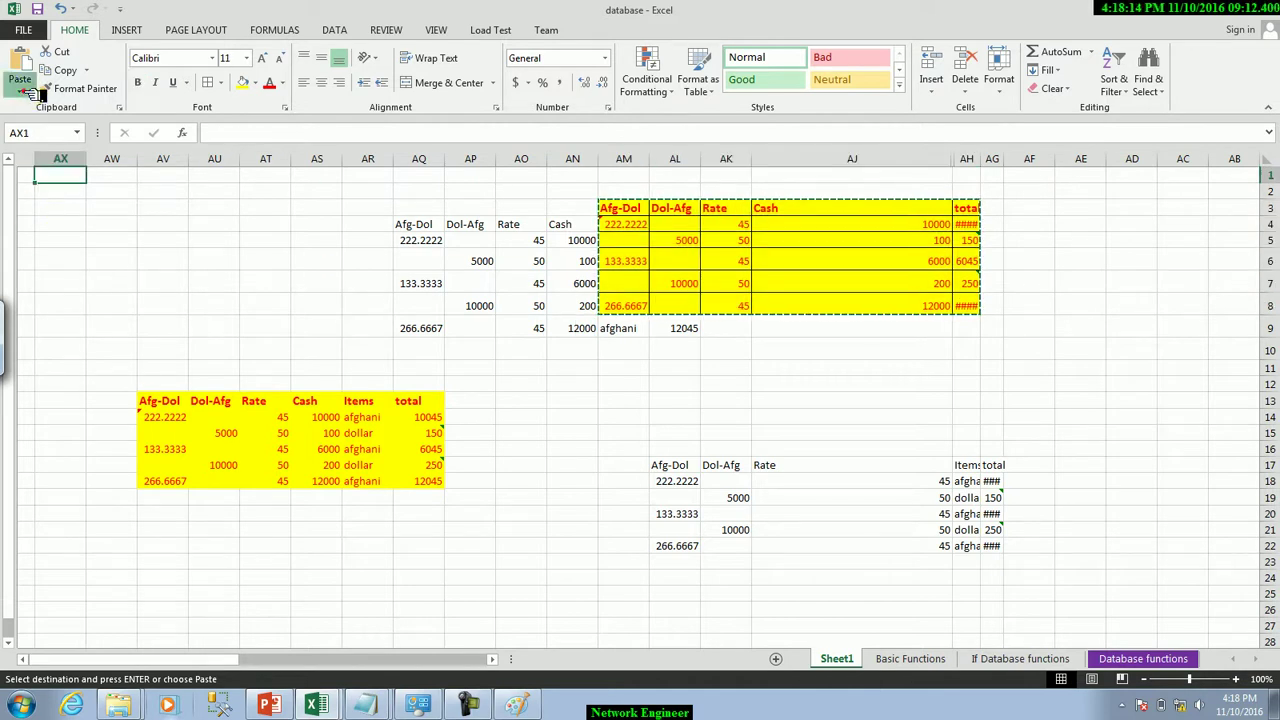
click(20, 90)
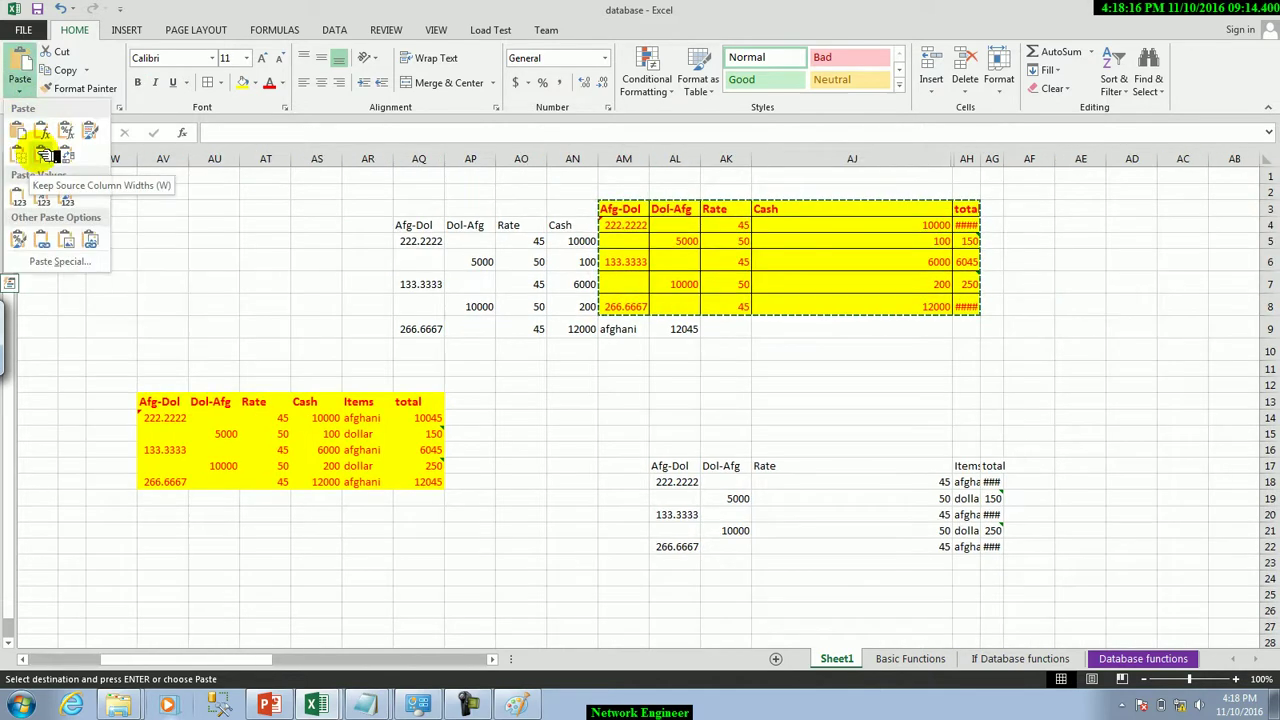
click(45, 155)
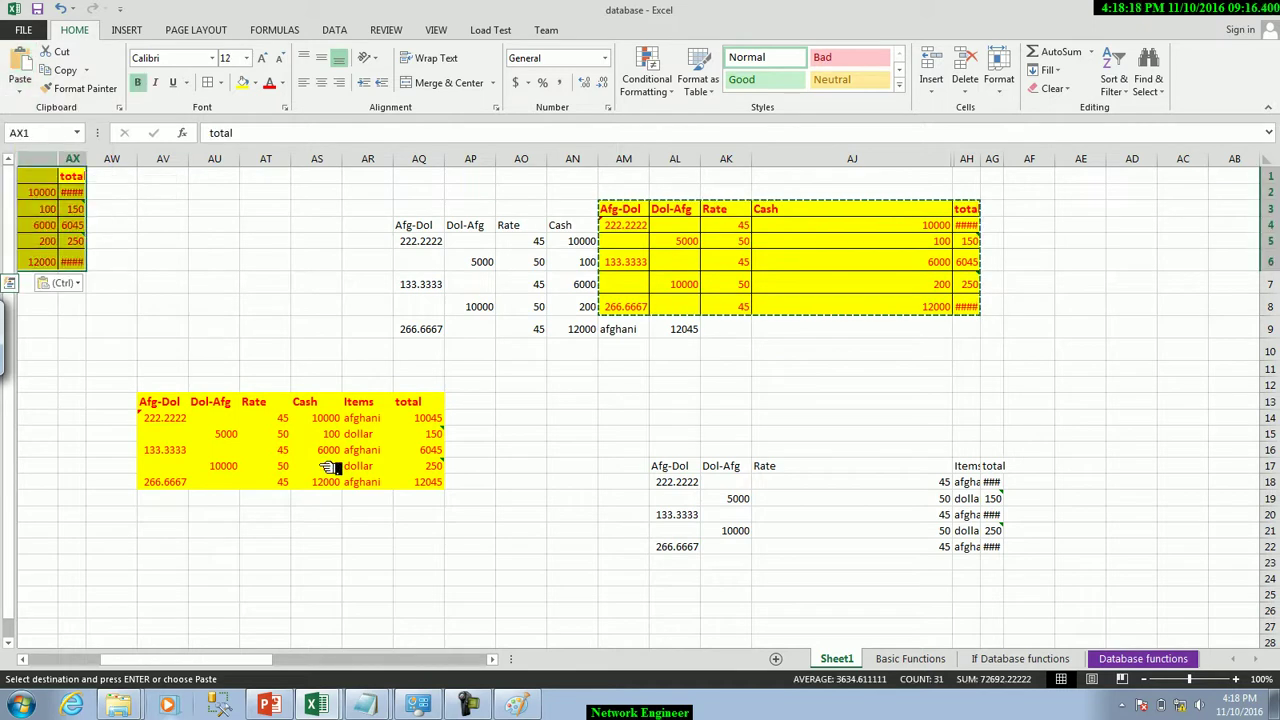
key(Left)
key(Left)
key(Left)
key(Left)
key(Left)
key(Left)
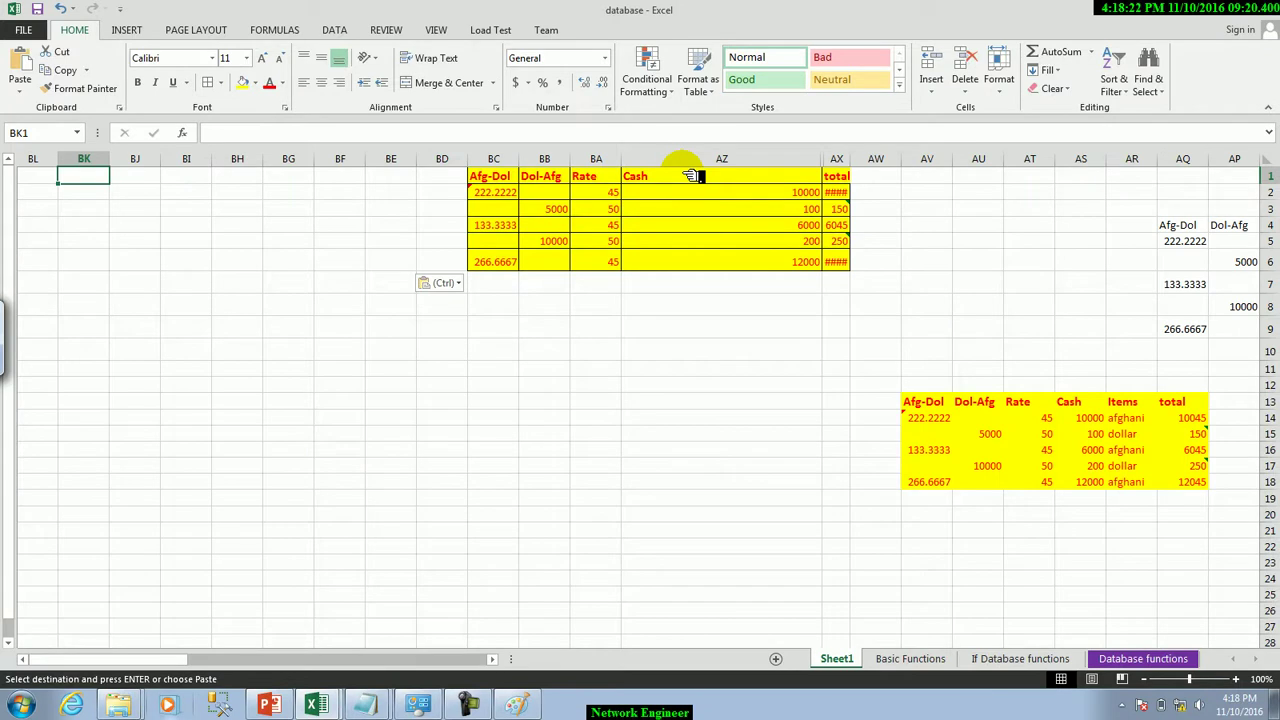
Paste a transposed Exchange Money copy at BK1 so its headings run down column BK
click(20, 90)
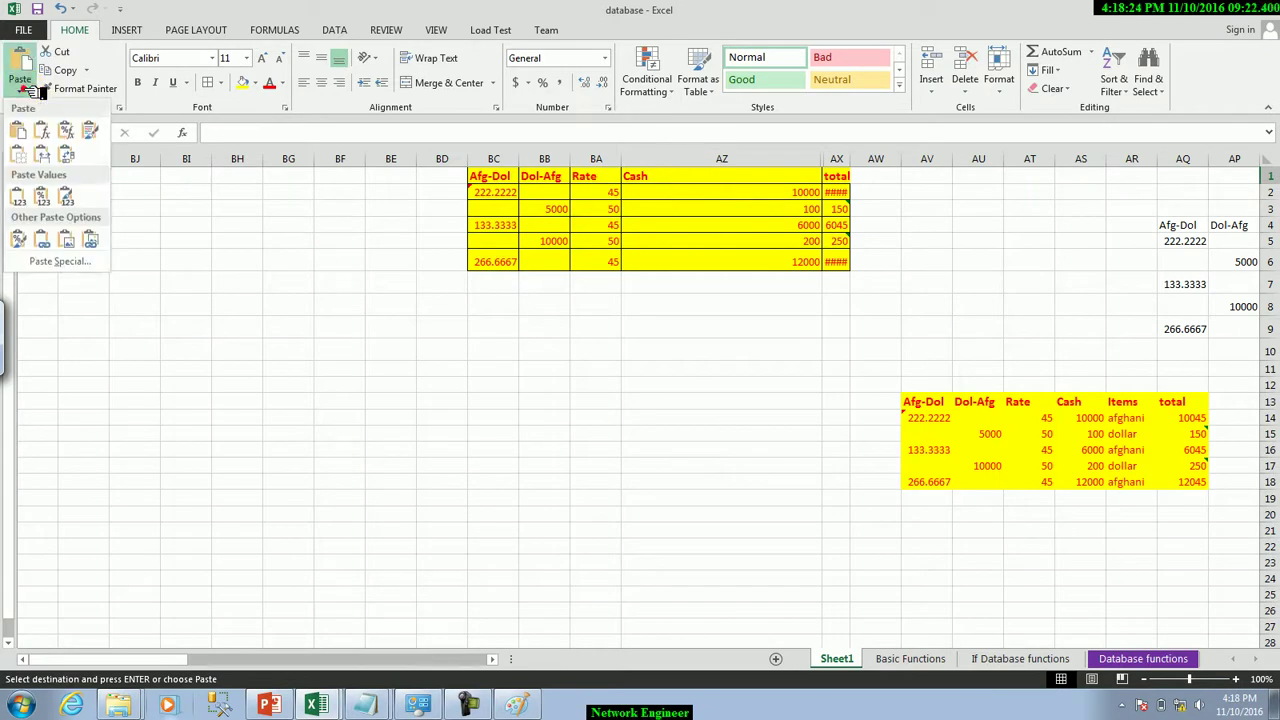
click(70, 155)
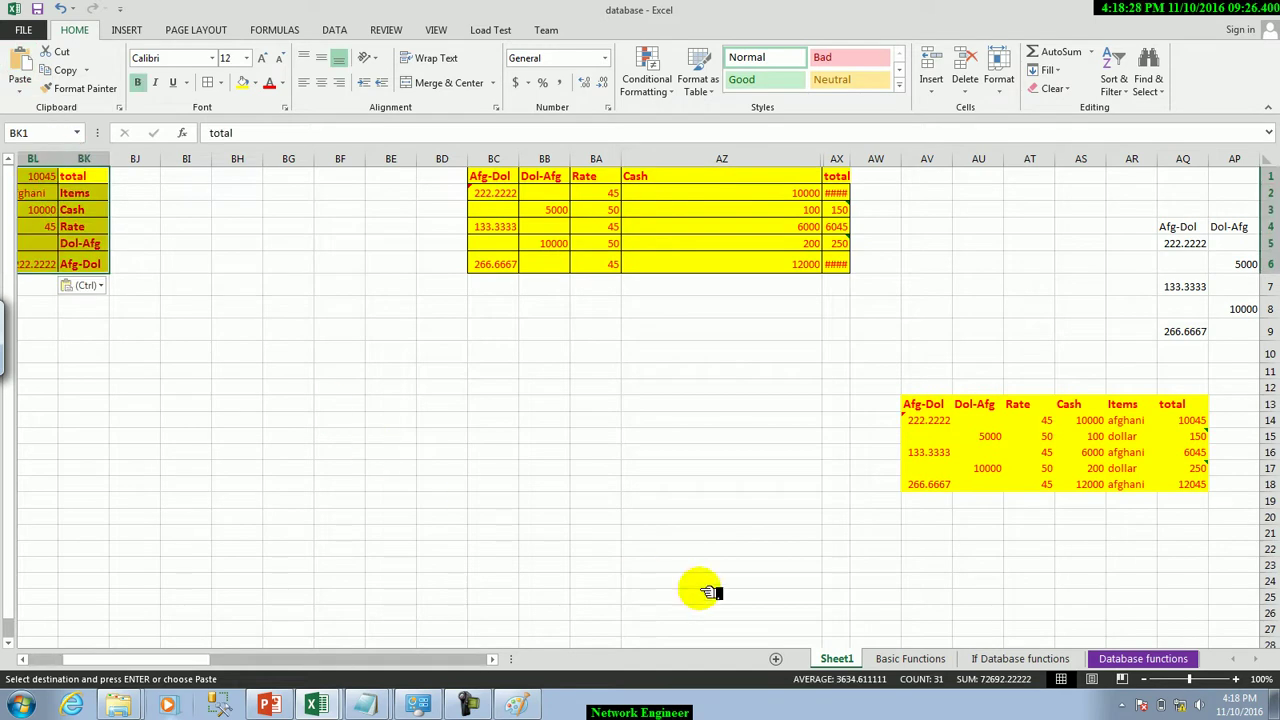
drag(205, 659, 185, 653)
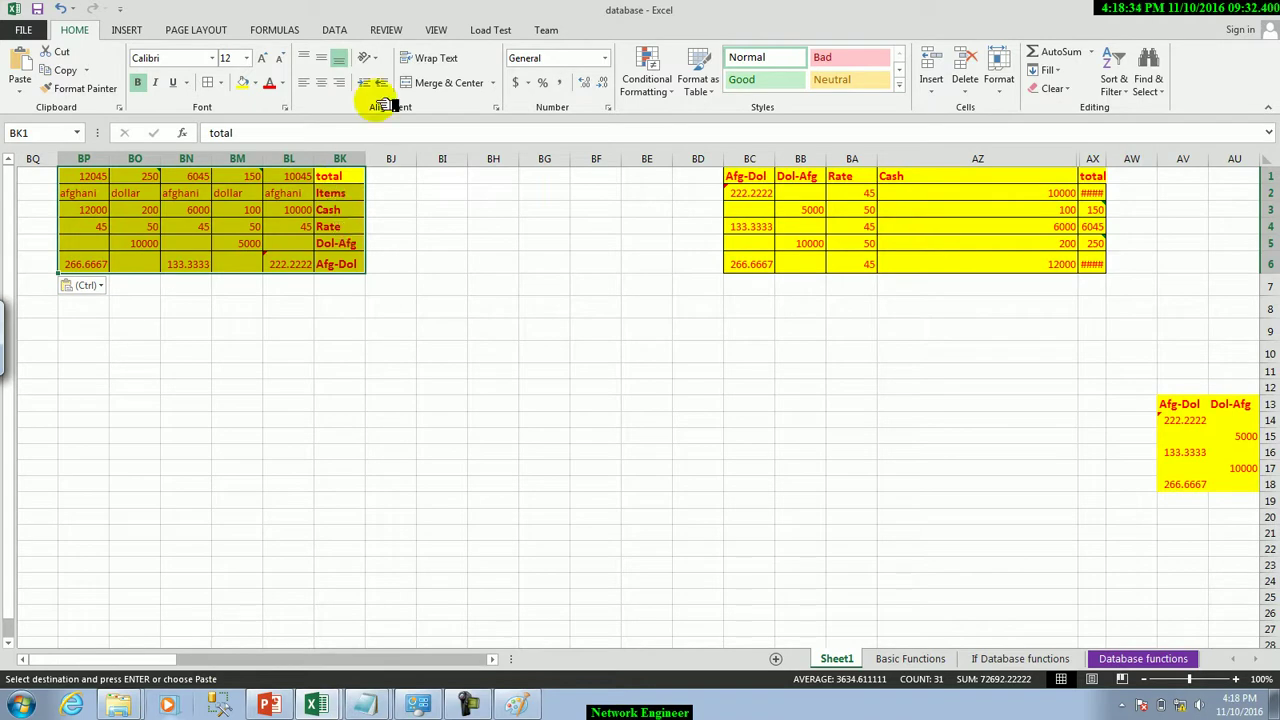
click(196, 29)
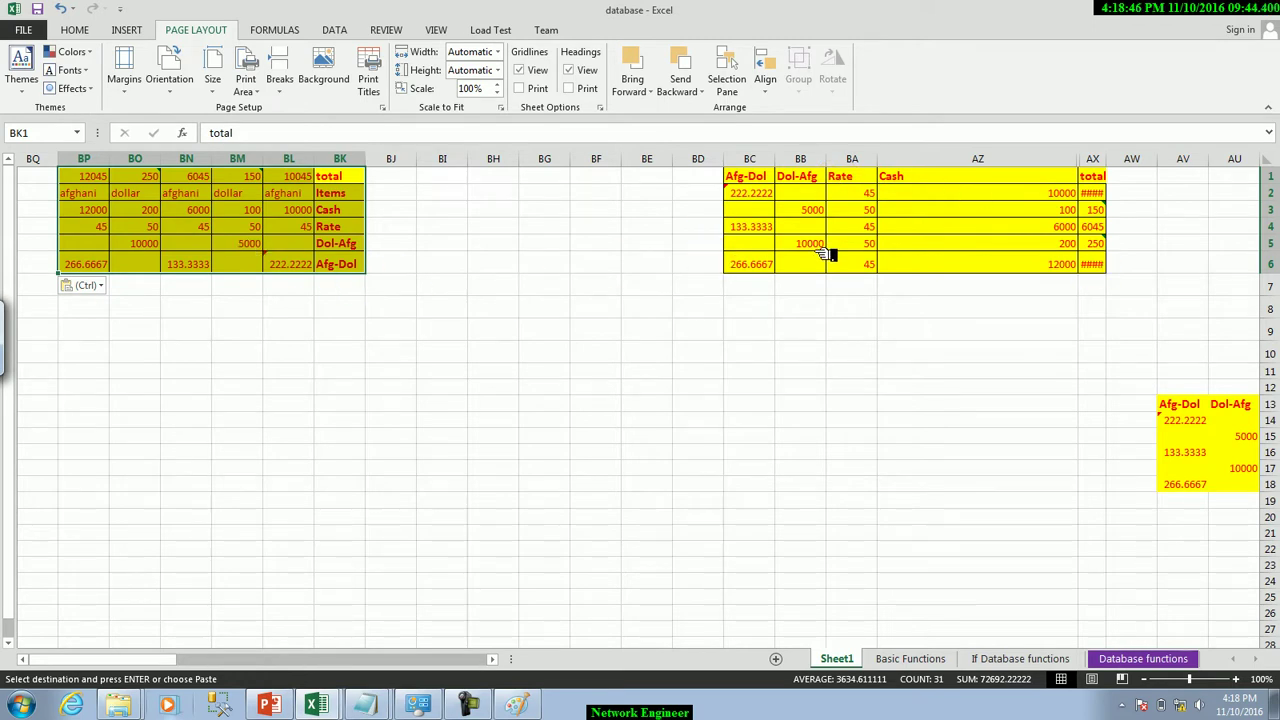
key(shift+BackSpace)
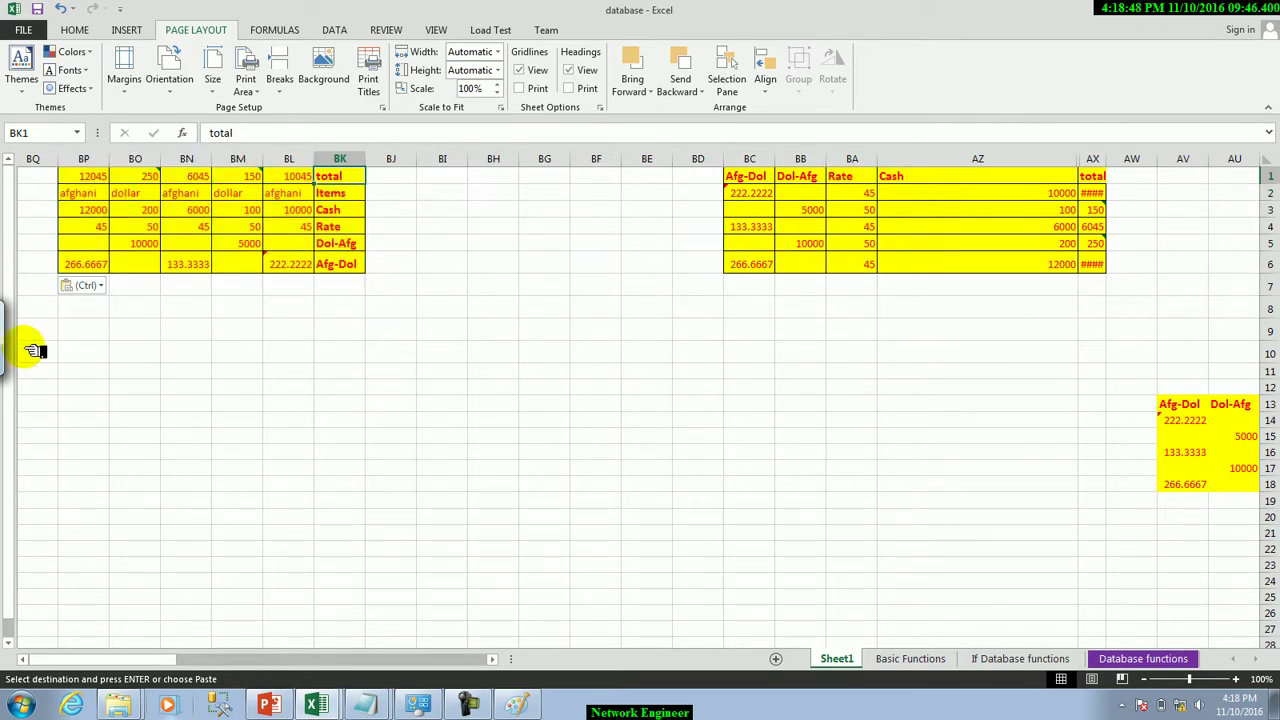
drag(20, 510, 18, 510)
click(398, 355)
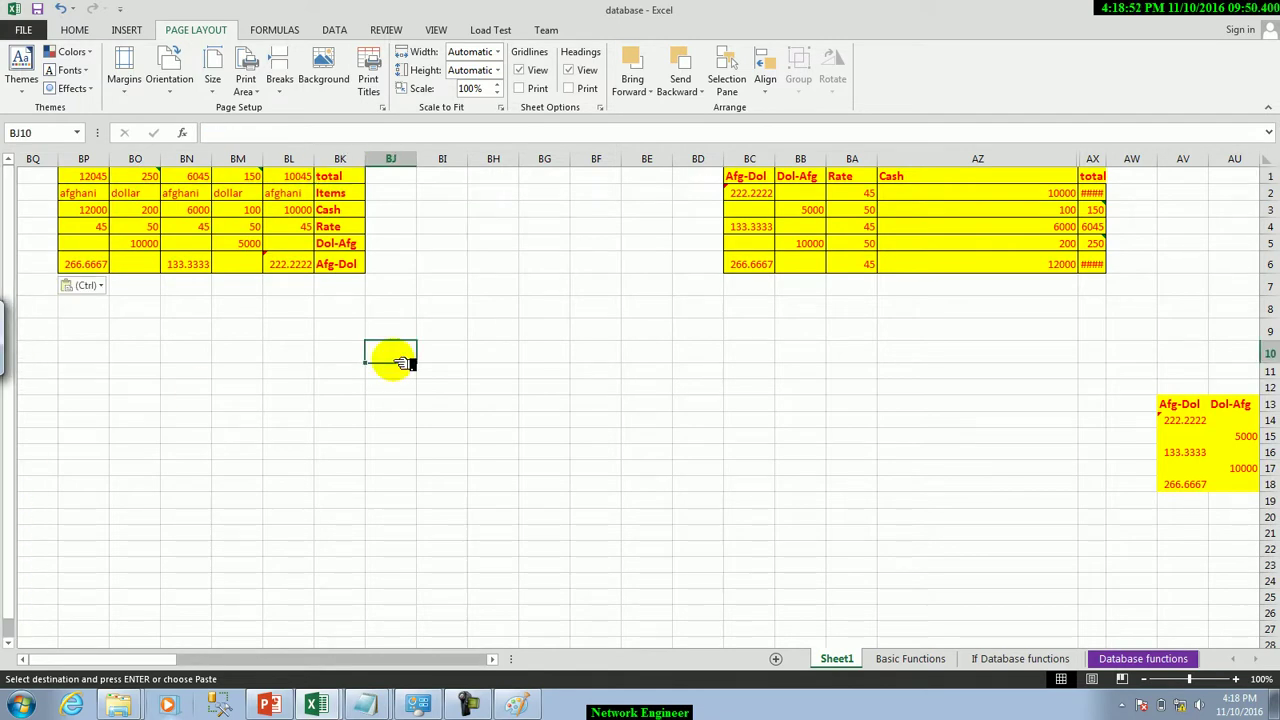
click(772, 178)
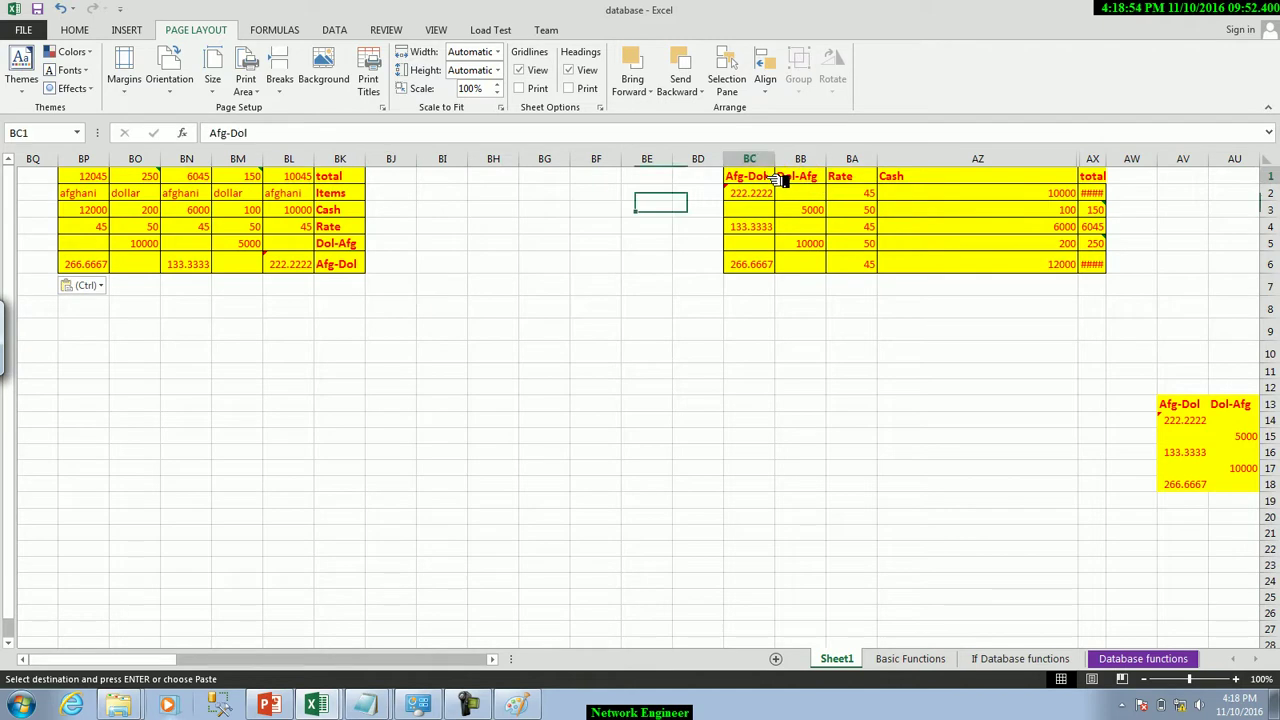
drag(782, 180, 1030, 163)
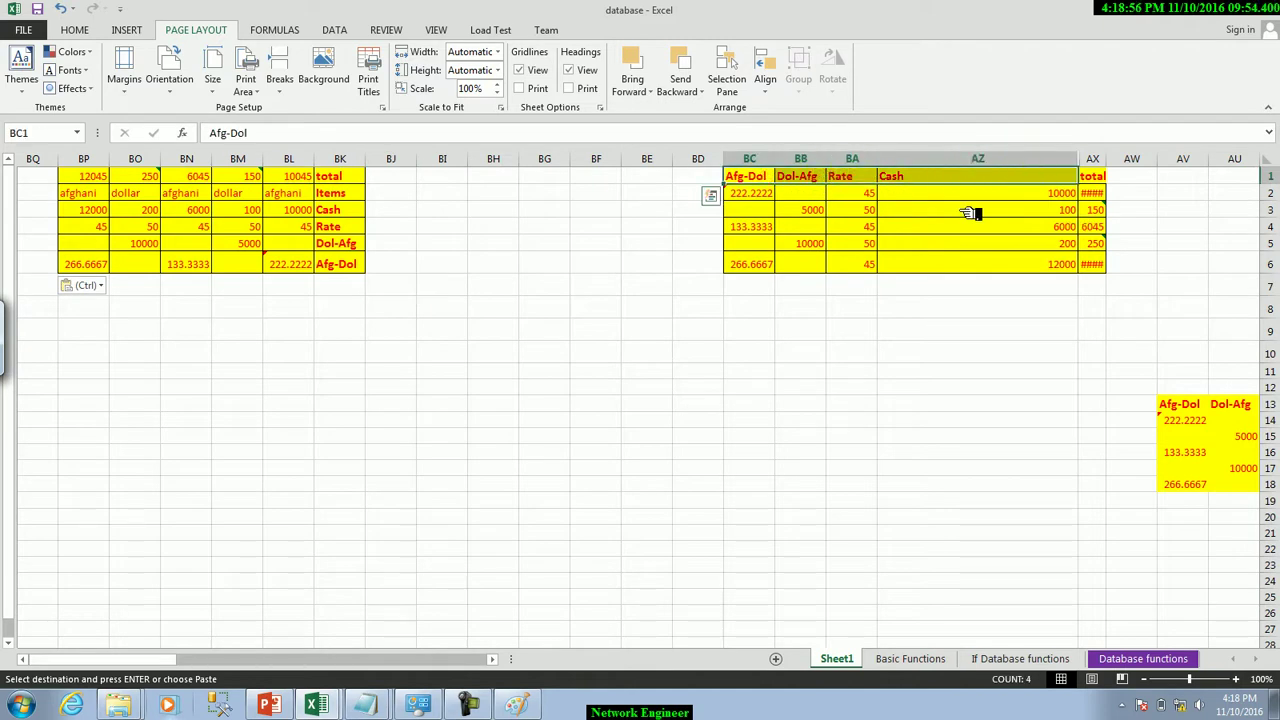
drag(340, 176, 340, 265)
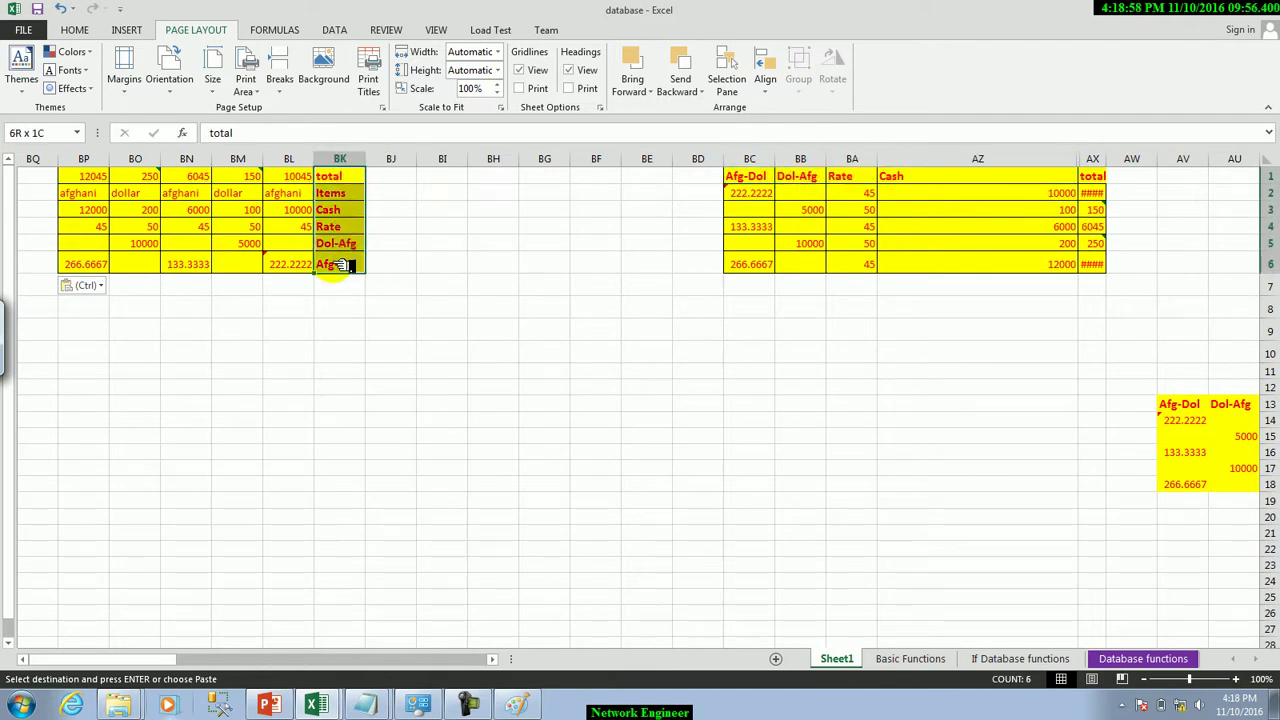
drag(1070, 248, 1060, 177)
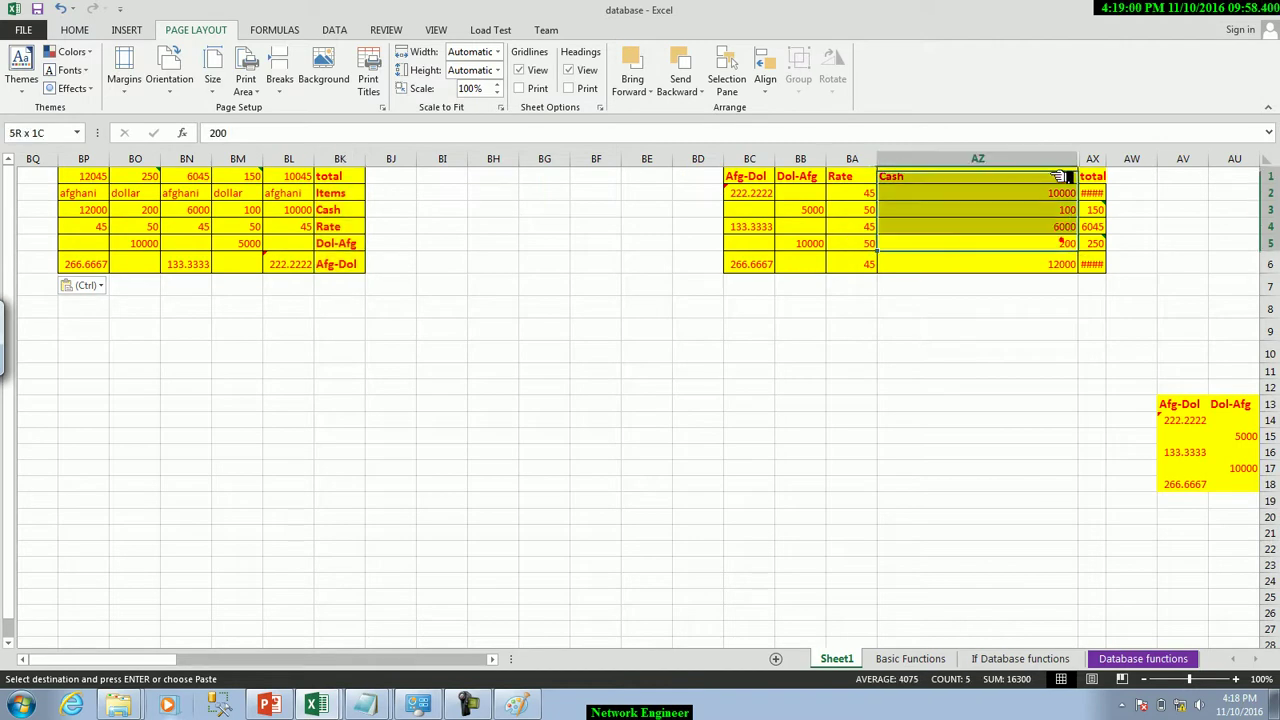
drag(95, 176, 340, 176)
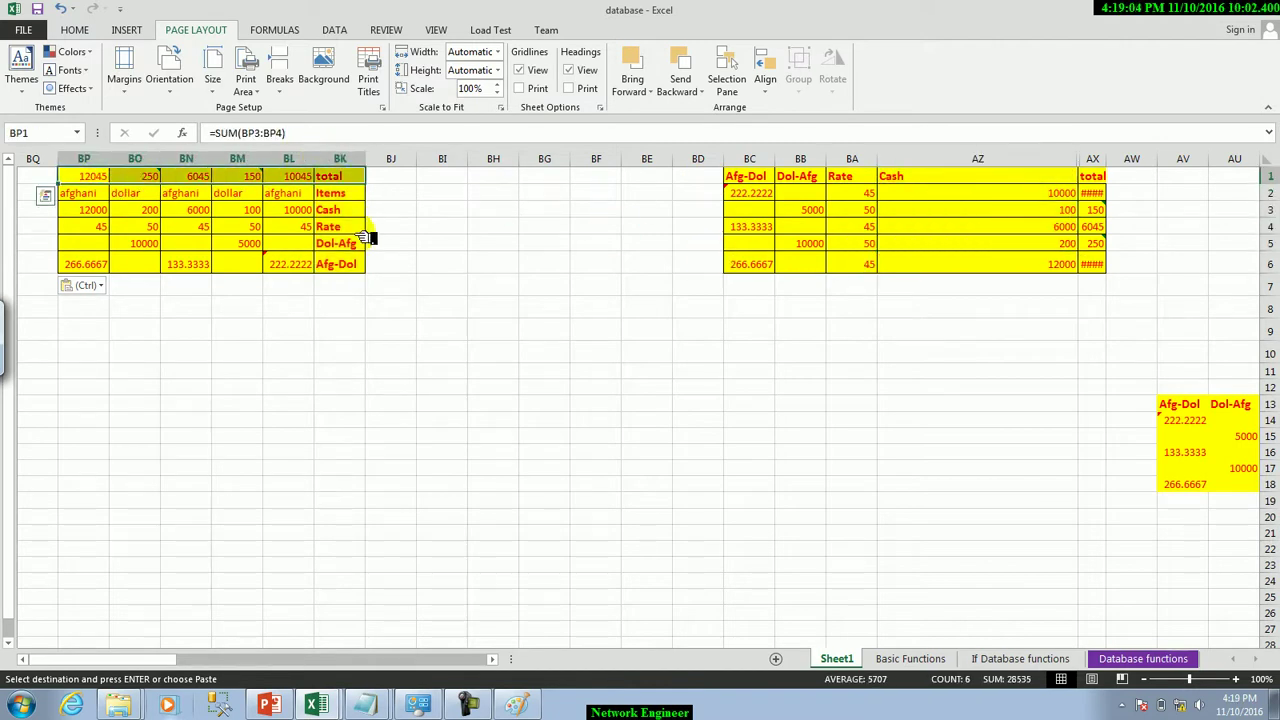
click(362, 286)
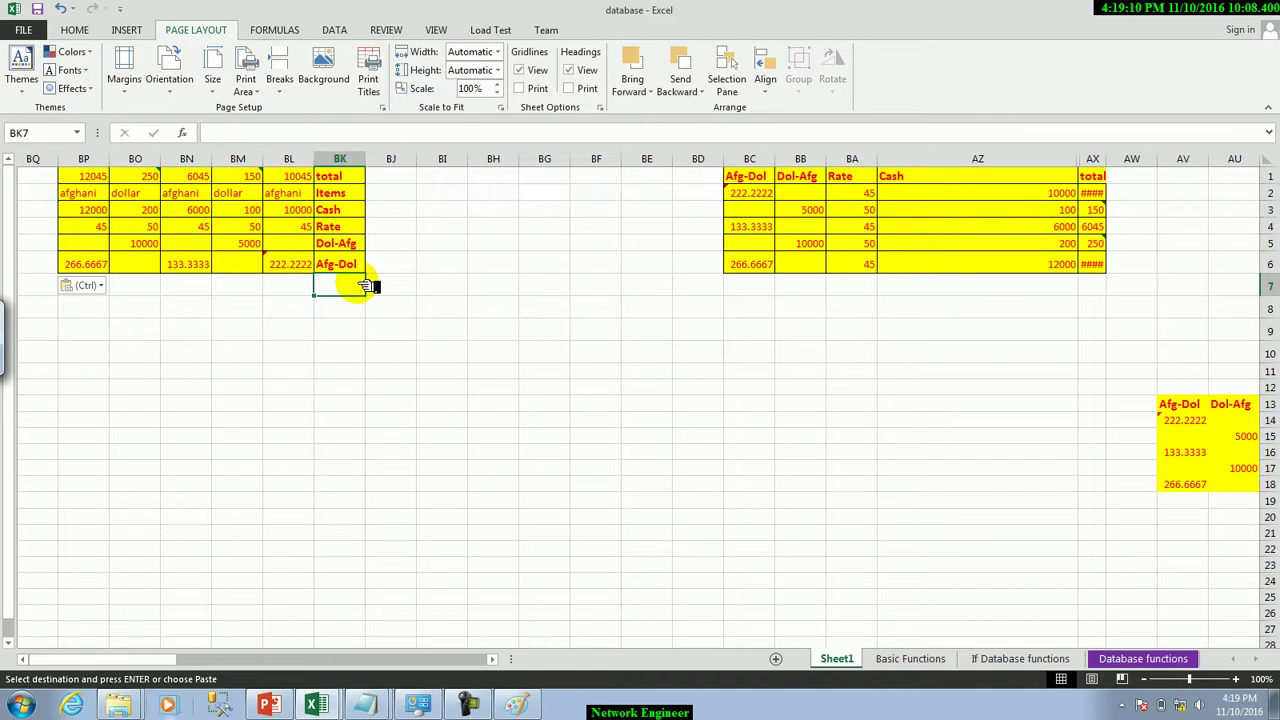
click(337, 325)
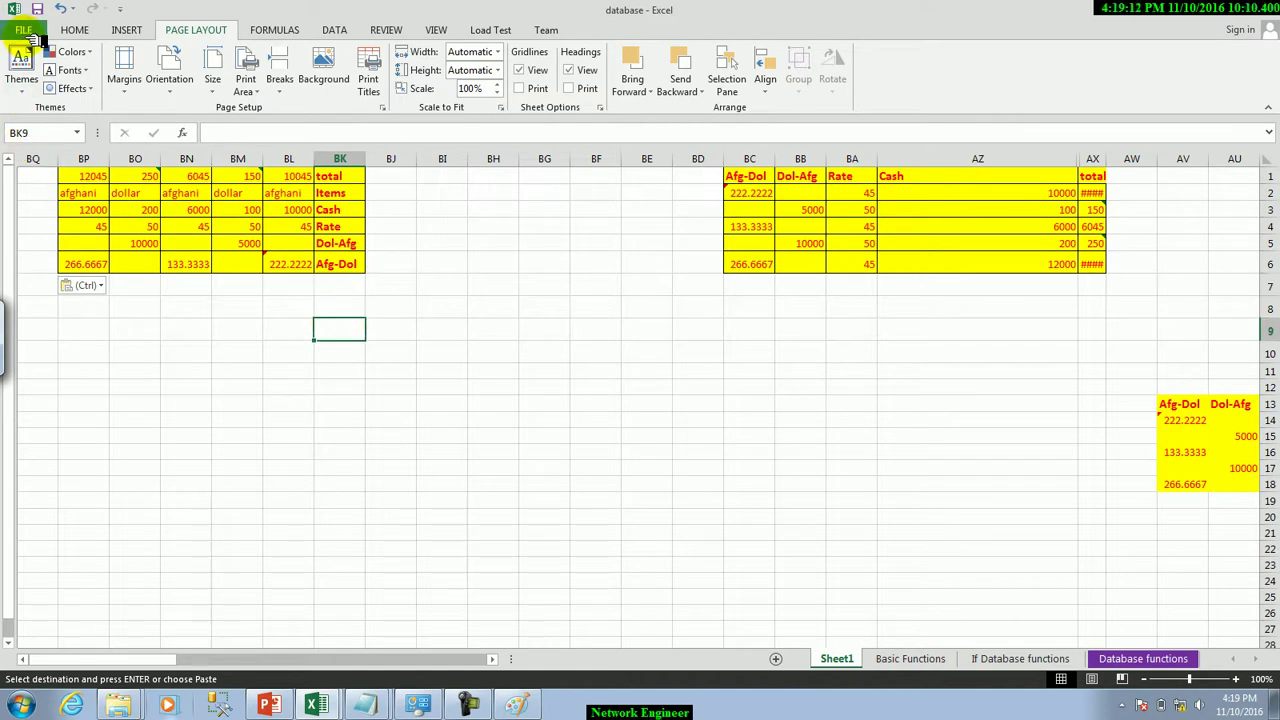
click(72, 30)
click(22, 92)
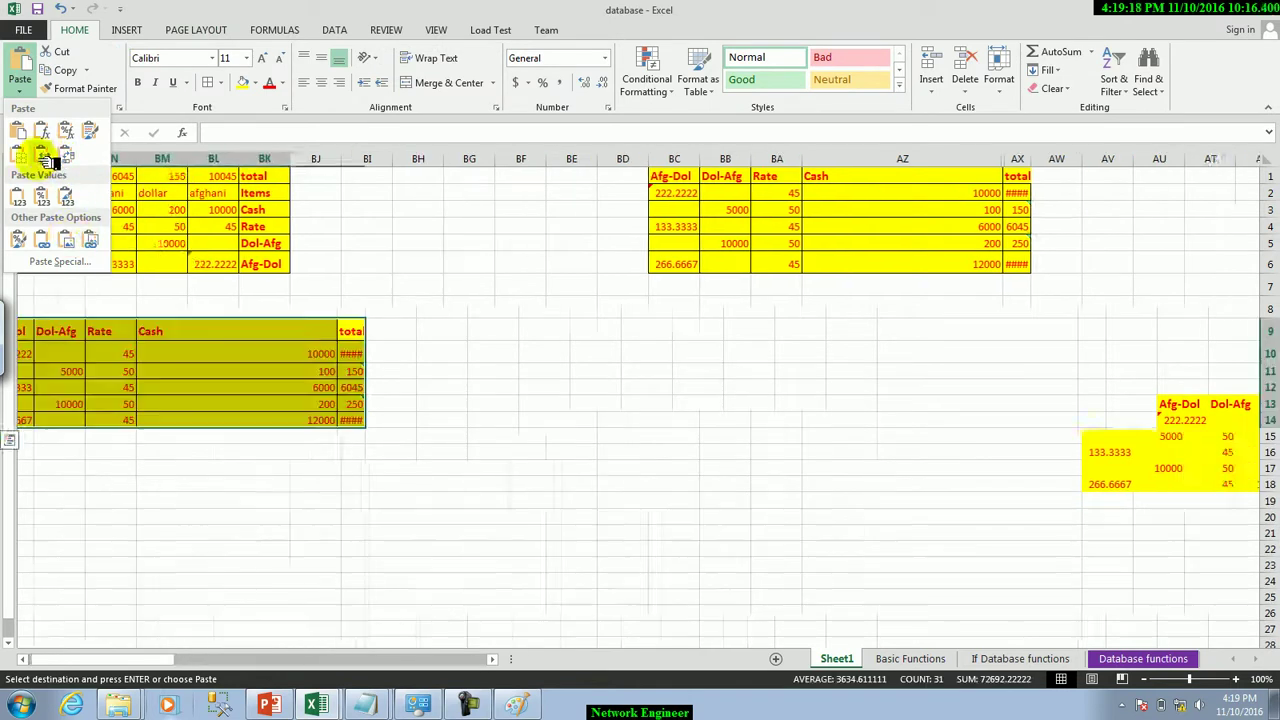
click(44, 259)
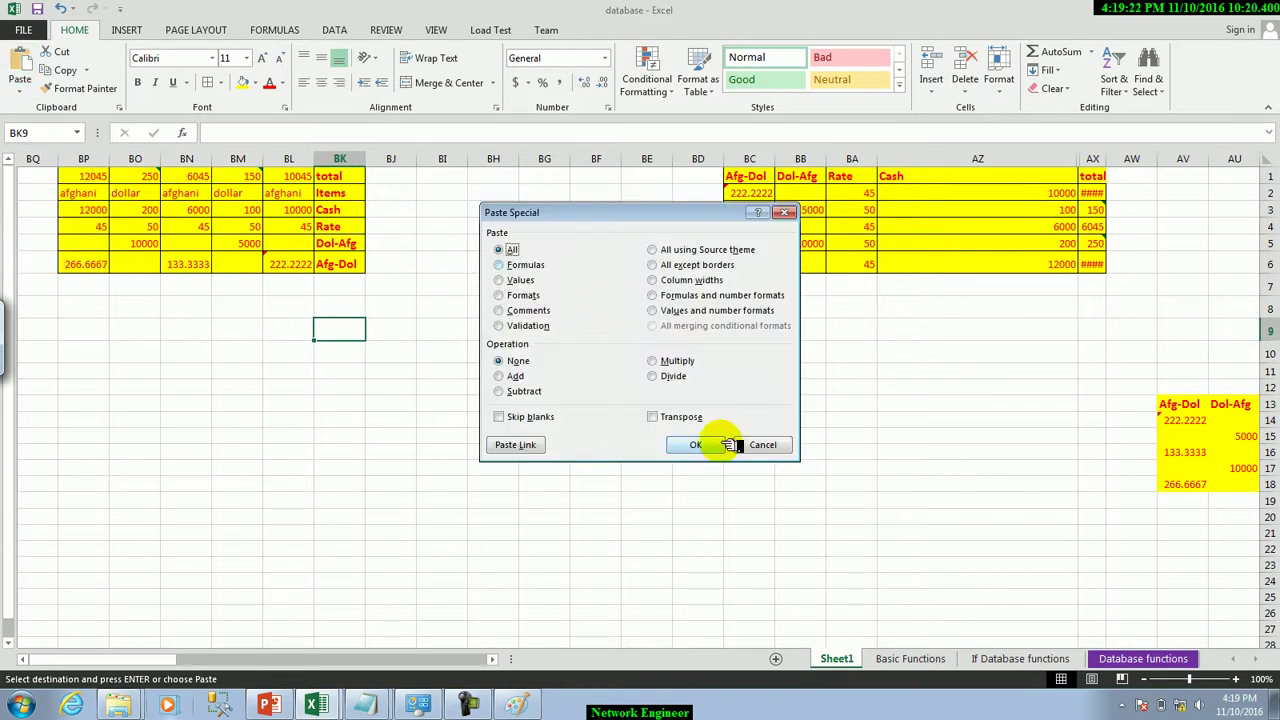
click(765, 445)
click(655, 410)
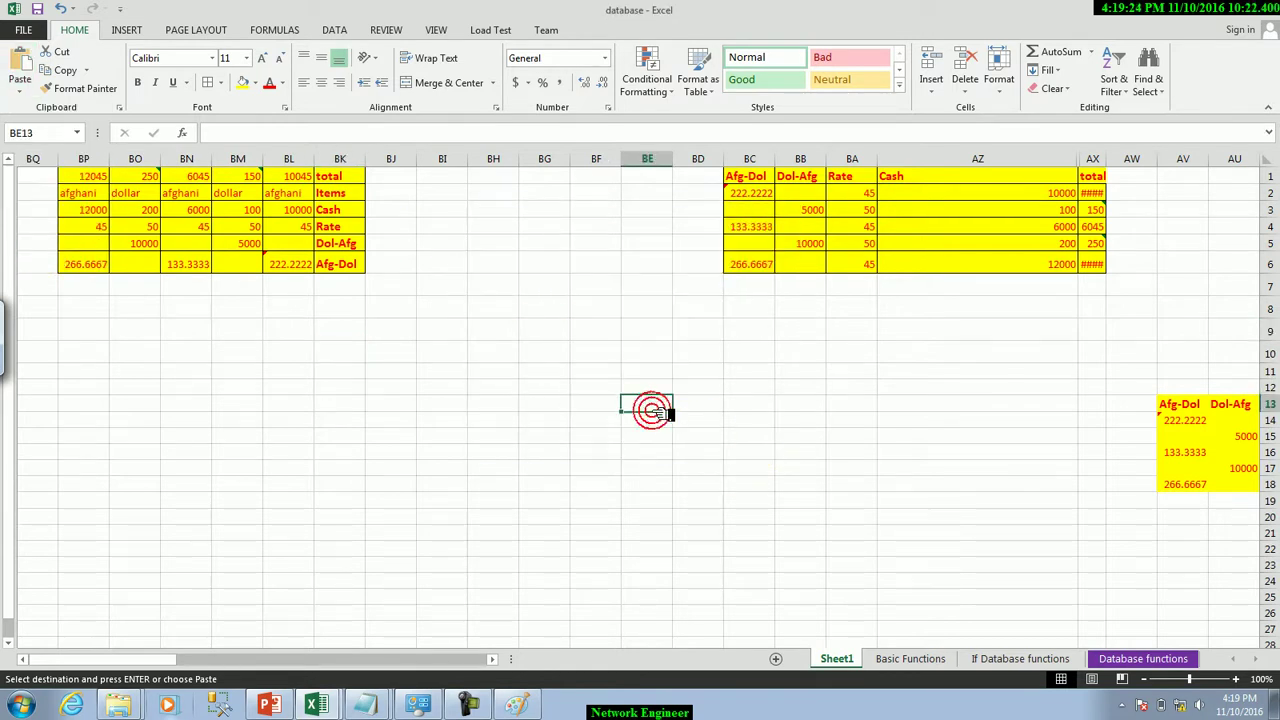